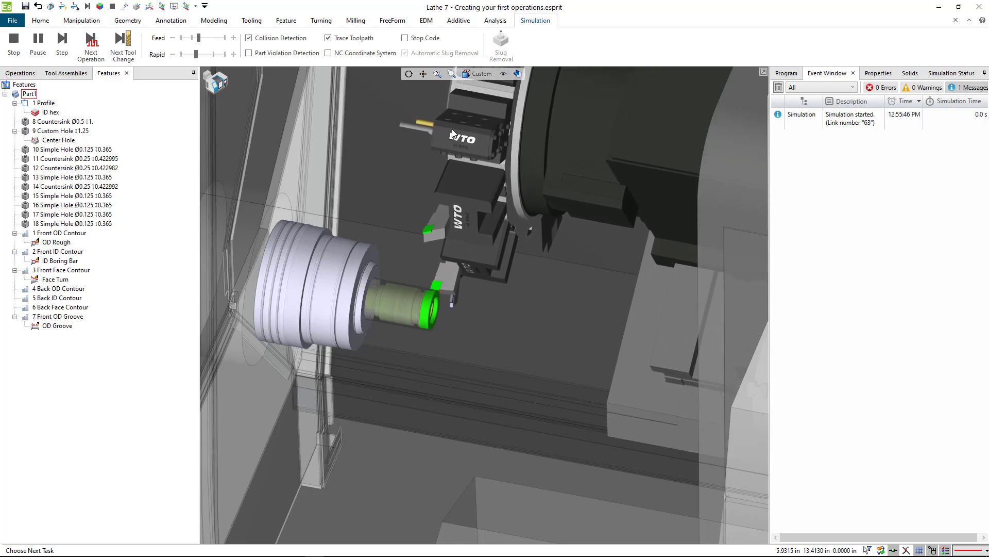
Step: Raise the simulation Feed speed and let the ID Boring Bar simulation finish with 0 errors
{"action": "left_click", "coordinate": [228, 37]}
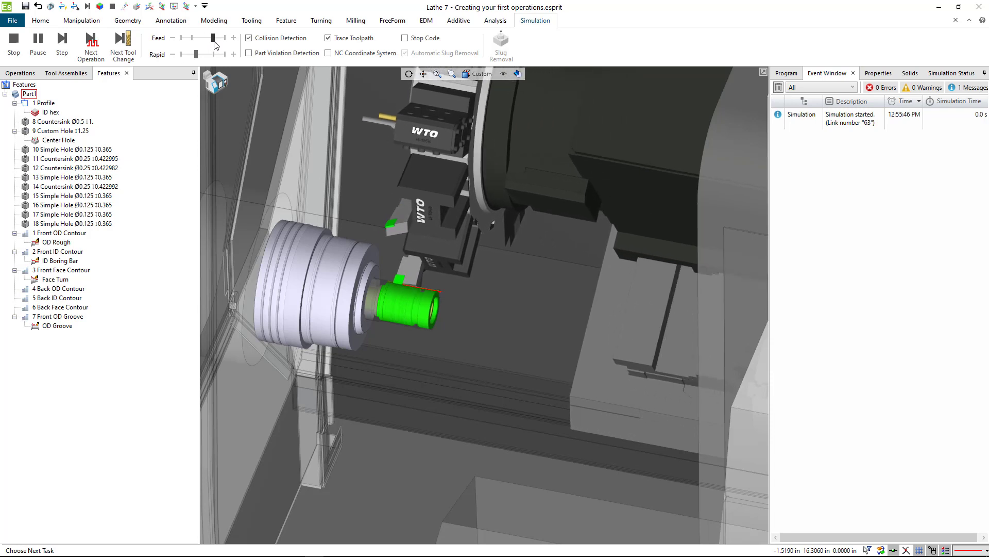
{"action": "left_click_drag", "start_coordinate": [214, 42], "coordinate": [202, 41]}
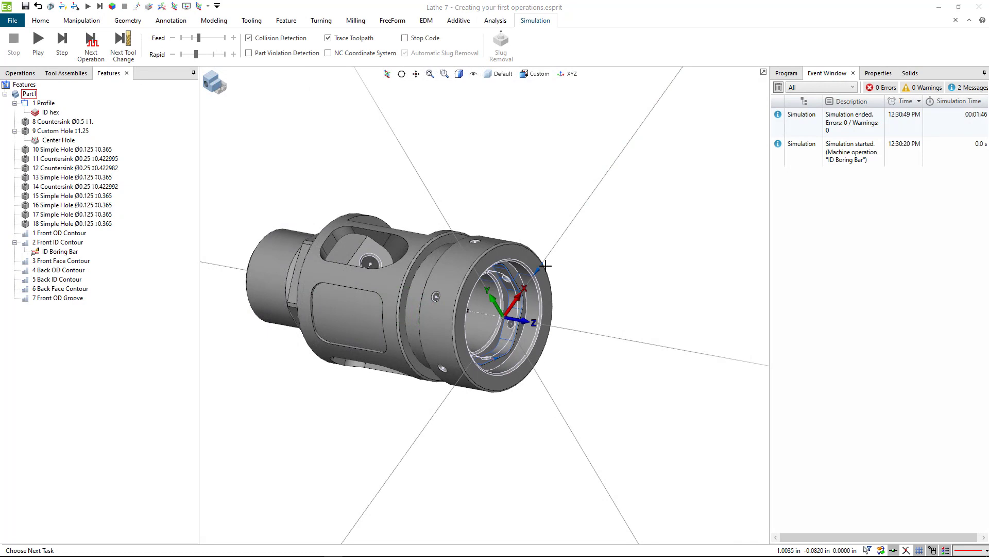
Step: Highlight the Front ID, Front Face, Back ID and Back Face contour toolpaths in the Features tree
{"action": "scroll", "coordinate": [545, 266], "scroll_direction": "up", "scroll_amount": 2}
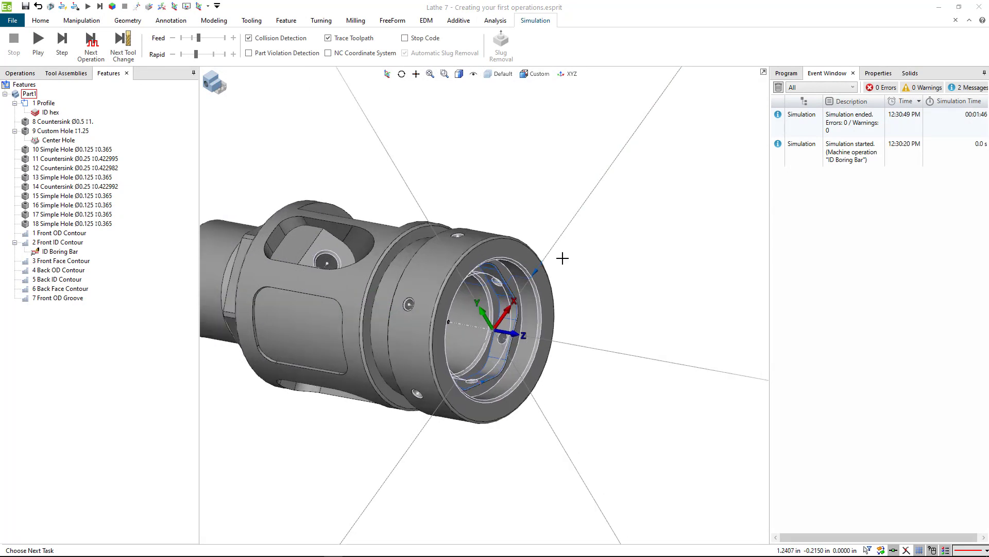
{"action": "middle_click_drag", "start_coordinate": [562, 257], "coordinate": [555, 276]}
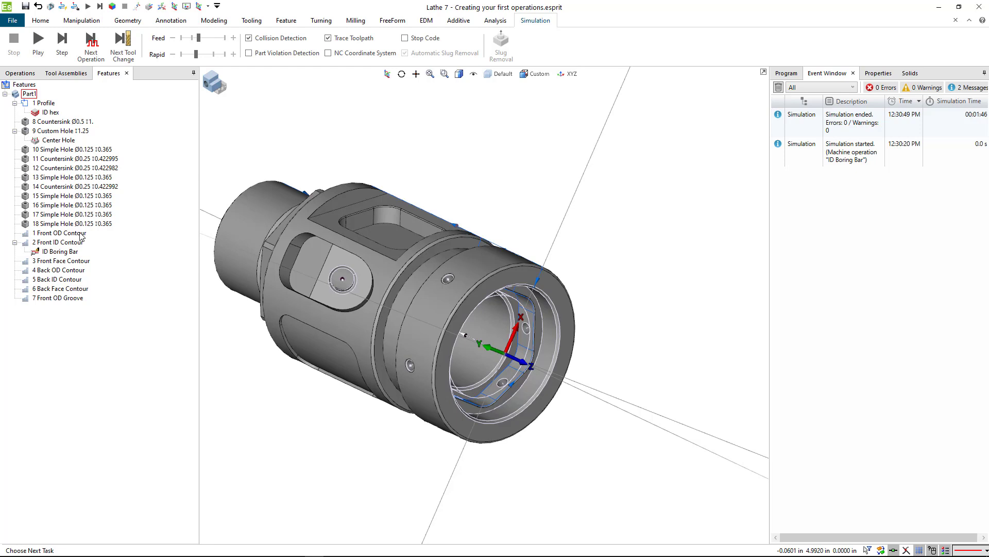
{"action": "left_click", "coordinate": [50, 242]}
{"action": "left_click", "coordinate": [50, 261]}
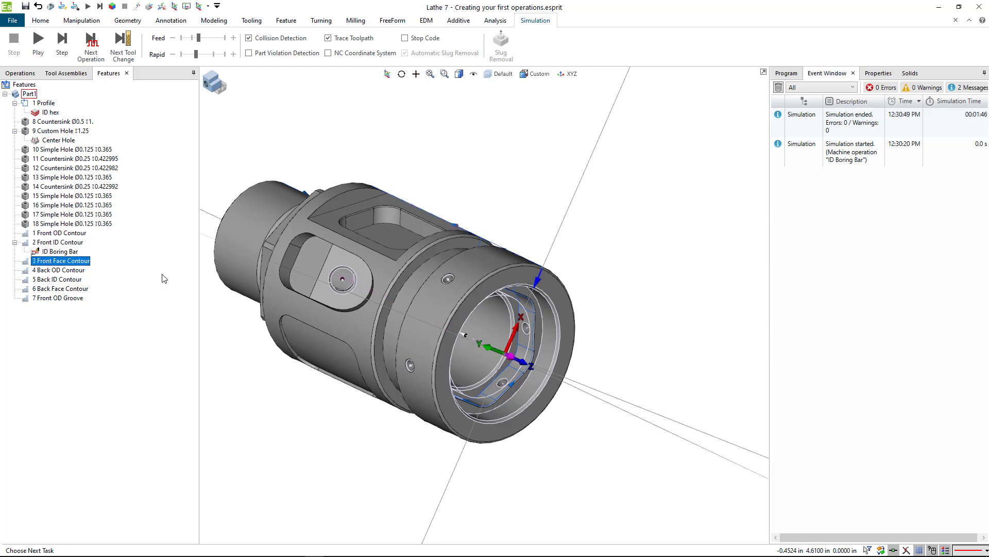
{"action": "left_click", "coordinate": [63, 281]}
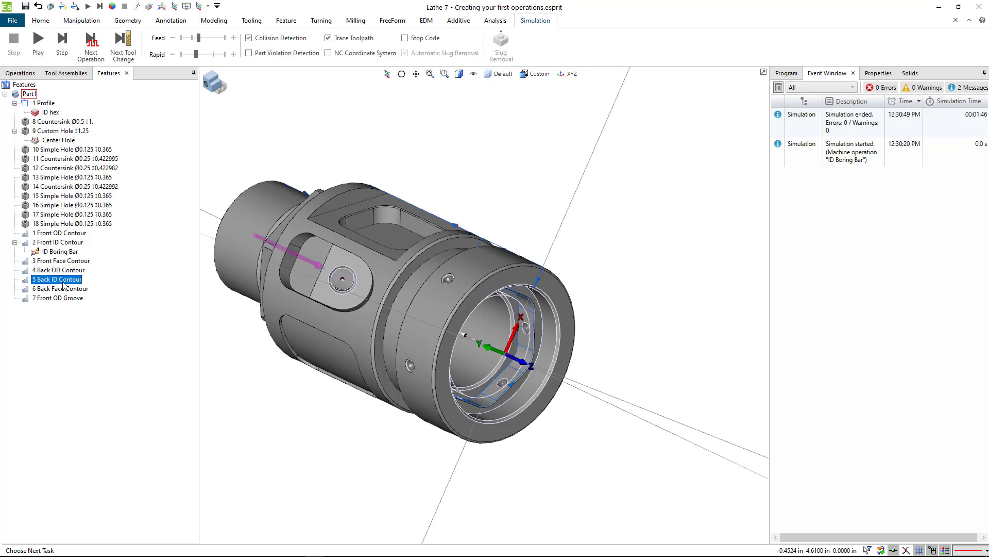
{"action": "left_click", "coordinate": [64, 290]}
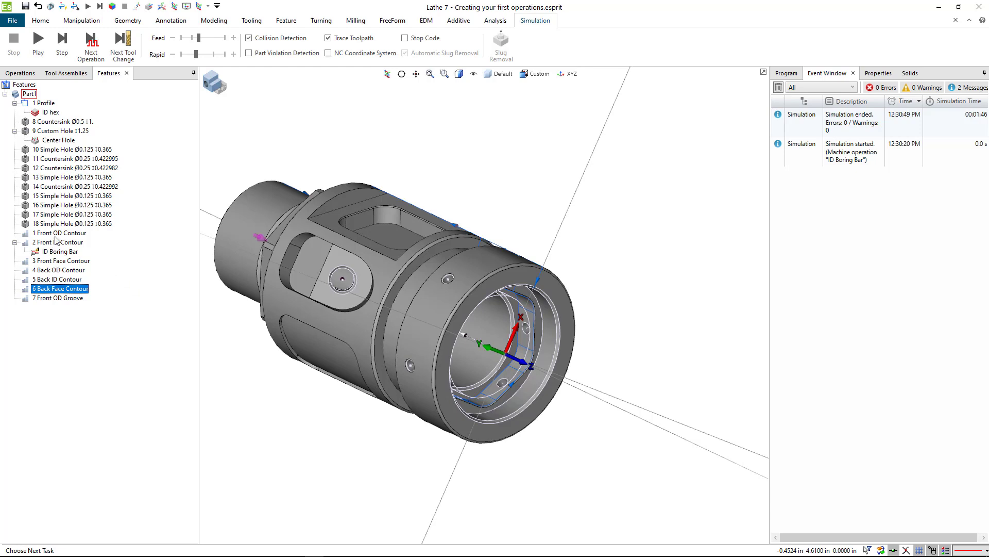
{"action": "left_click", "coordinate": [66, 264]}
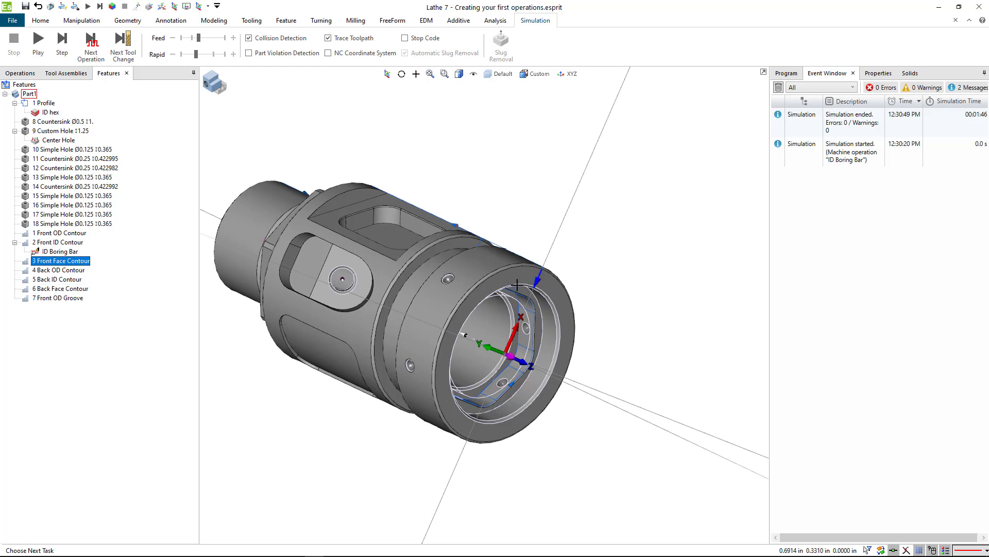
Step: Switch the part display to Wireframe, reselect 3 Front Face Contour, and zoom out
{"action": "scroll", "coordinate": [535, 284], "scroll_direction": "up", "scroll_amount": 3}
{"action": "left_click", "coordinate": [459, 76]}
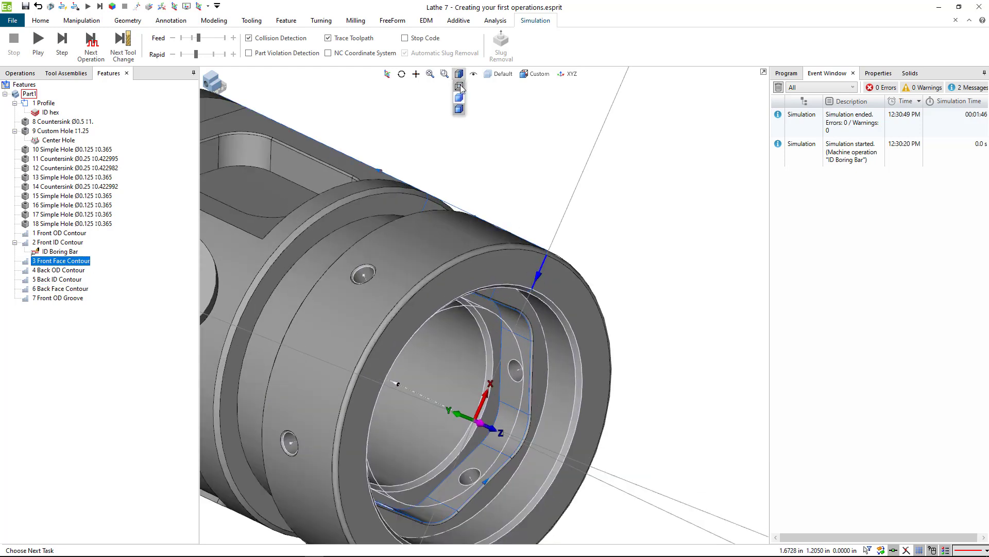
{"action": "left_click", "coordinate": [460, 102]}
{"action": "left_click", "coordinate": [393, 128]}
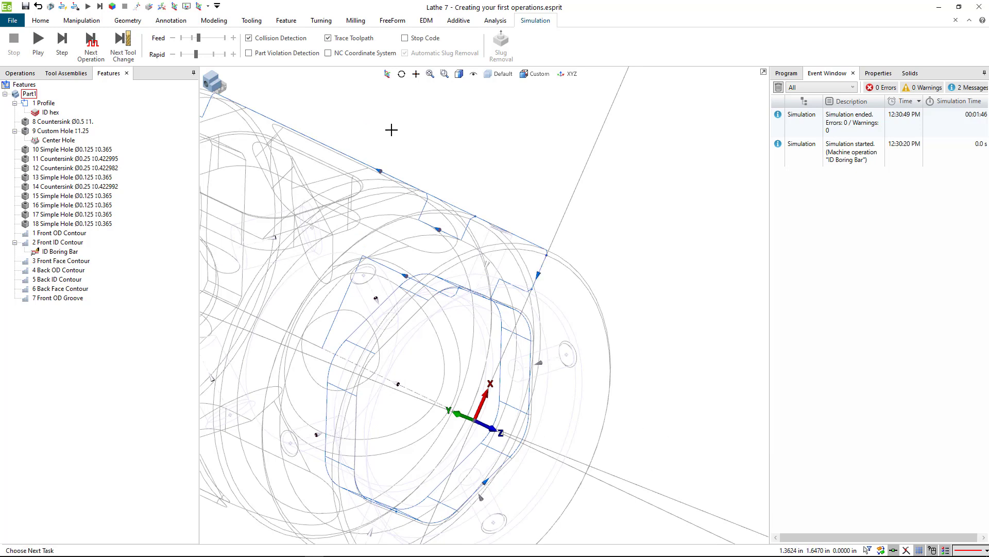
{"action": "left_click", "coordinate": [71, 263]}
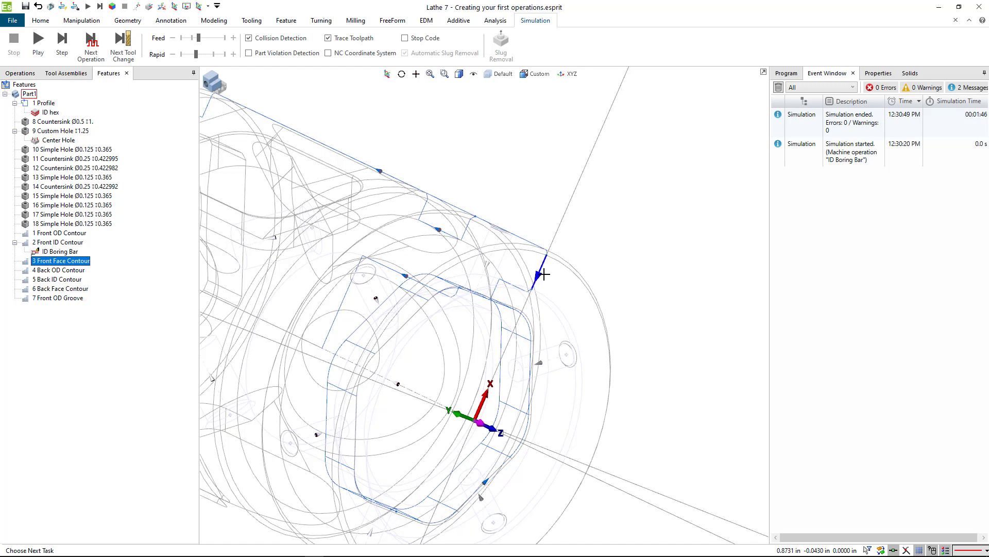
{"action": "scroll", "coordinate": [543, 274], "scroll_direction": "down", "scroll_amount": 2}
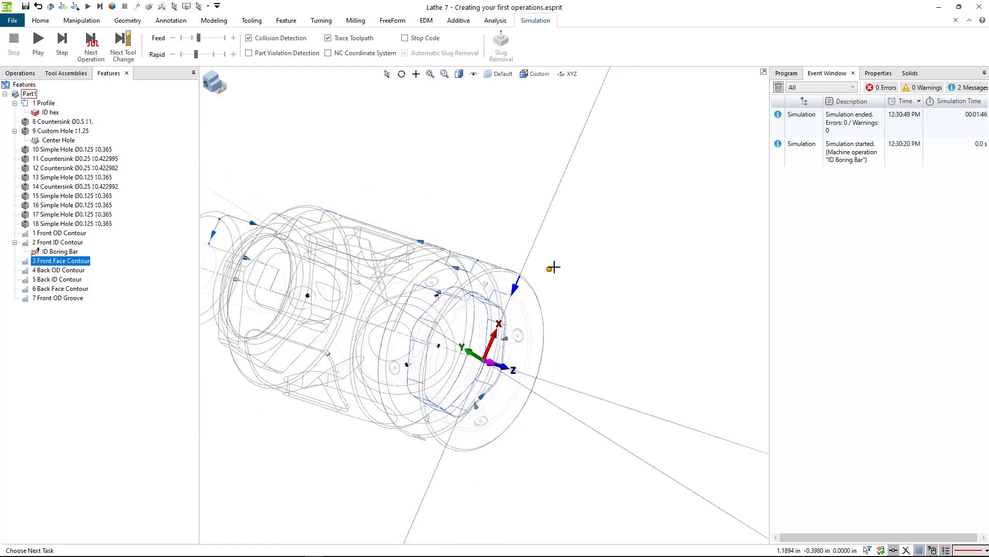
{"action": "scroll", "coordinate": [549, 270], "scroll_direction": "down", "scroll_amount": 1}
Step: Inspect the turret tools in Tool Assemblies, then return to Features and open the Turning tab
{"action": "left_click", "coordinate": [74, 73]}
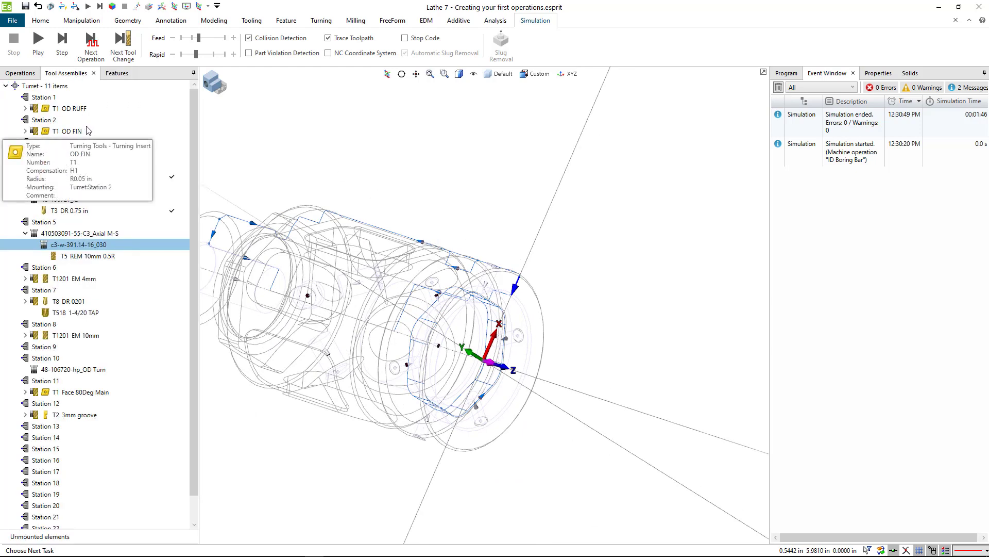
{"action": "mouse_move", "coordinate": [71, 113]}
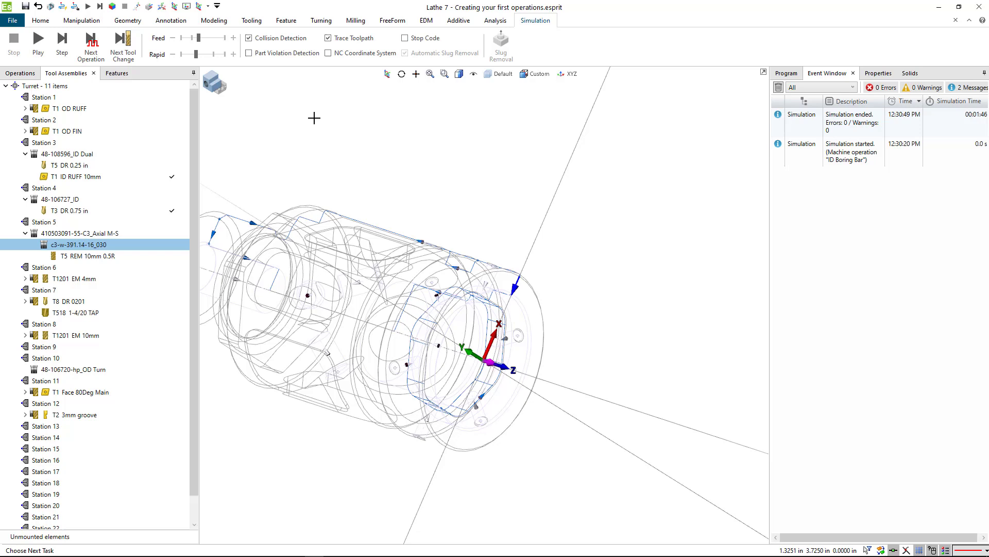
{"action": "left_click", "coordinate": [122, 78]}
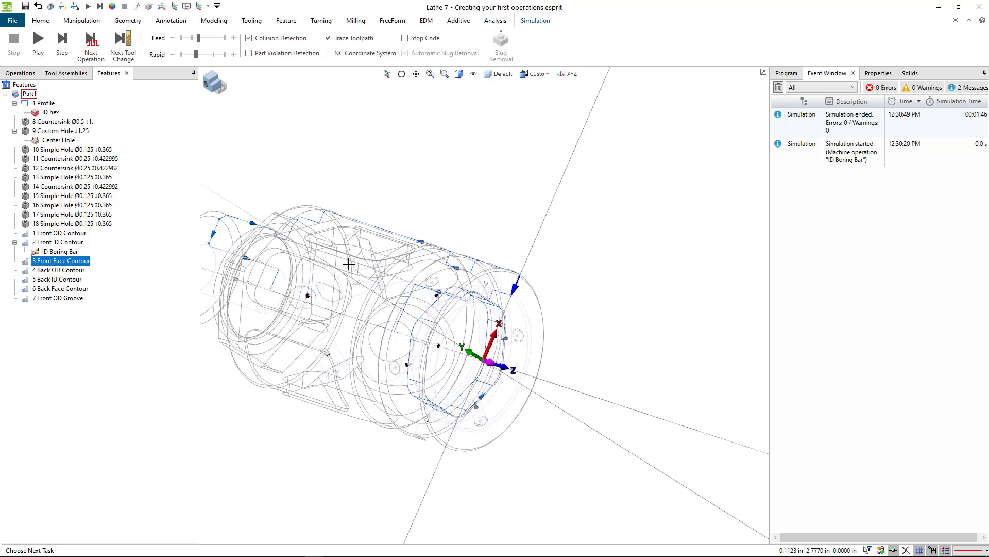
{"action": "left_click", "coordinate": [321, 21]}
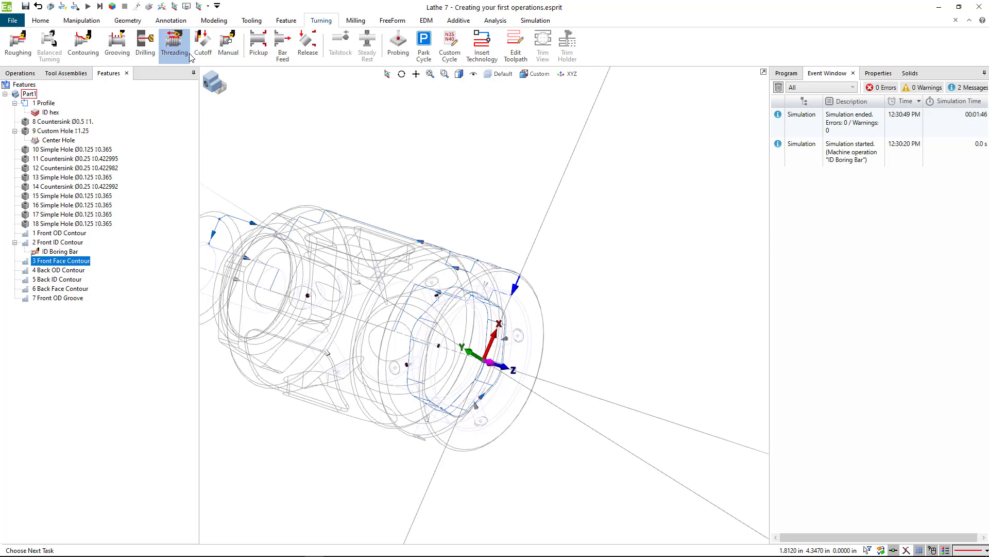
{"action": "scroll", "coordinate": [512, 290], "scroll_direction": "up", "scroll_amount": 2}
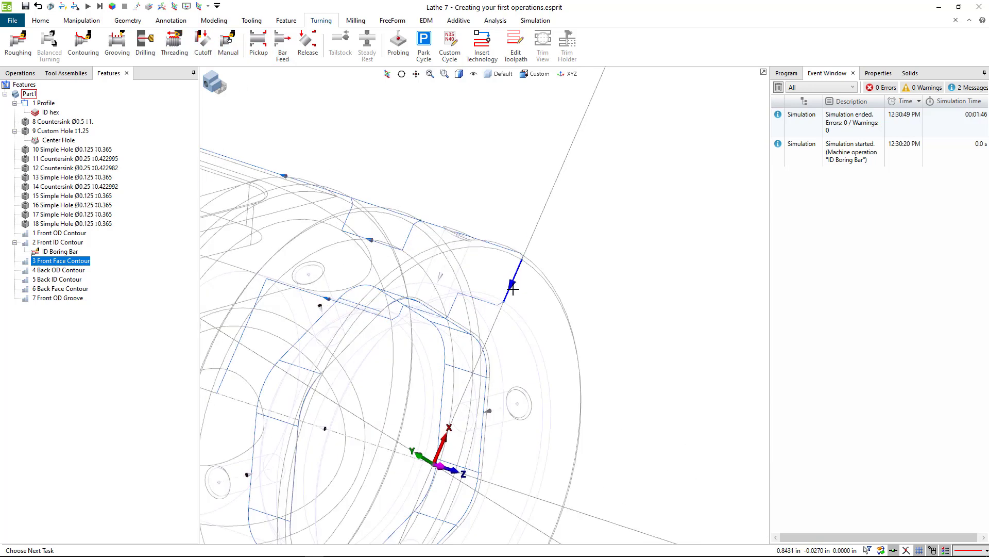
{"action": "scroll", "coordinate": [324, 166], "scroll_direction": "down", "scroll_amount": 2}
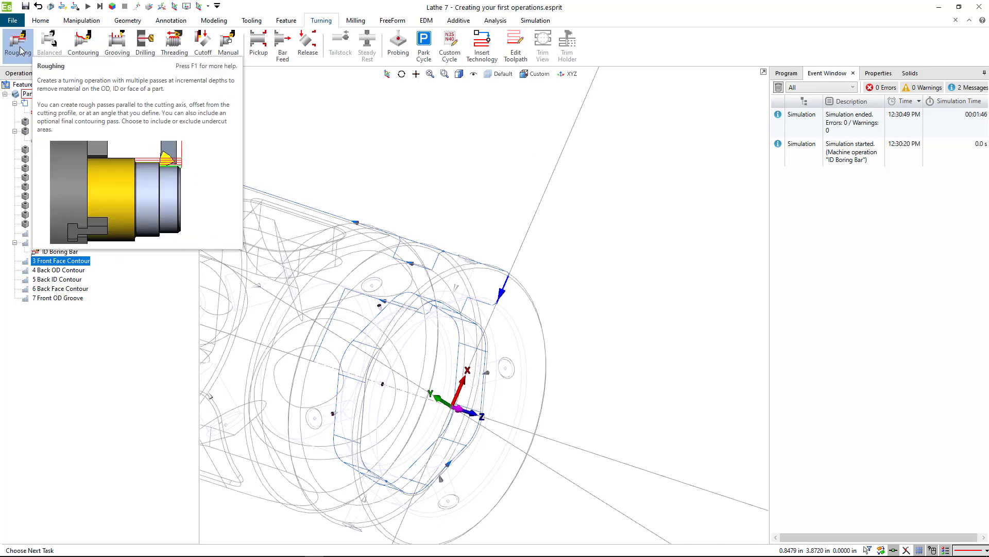
Step: Start a Contouring operation named 'Face Turn' using OD RUFF at 437 RPM and 0.01 feed/rev
{"action": "left_click", "coordinate": [82, 48]}
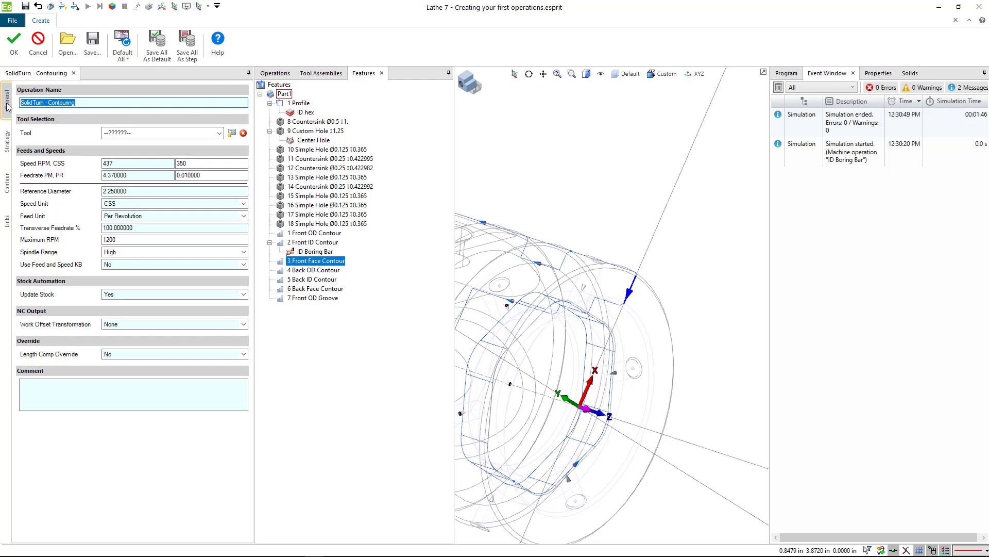
{"action": "type", "text": "Face Turn"}
{"action": "key", "text": "Tab"}
{"action": "left_click", "coordinate": [127, 134]}
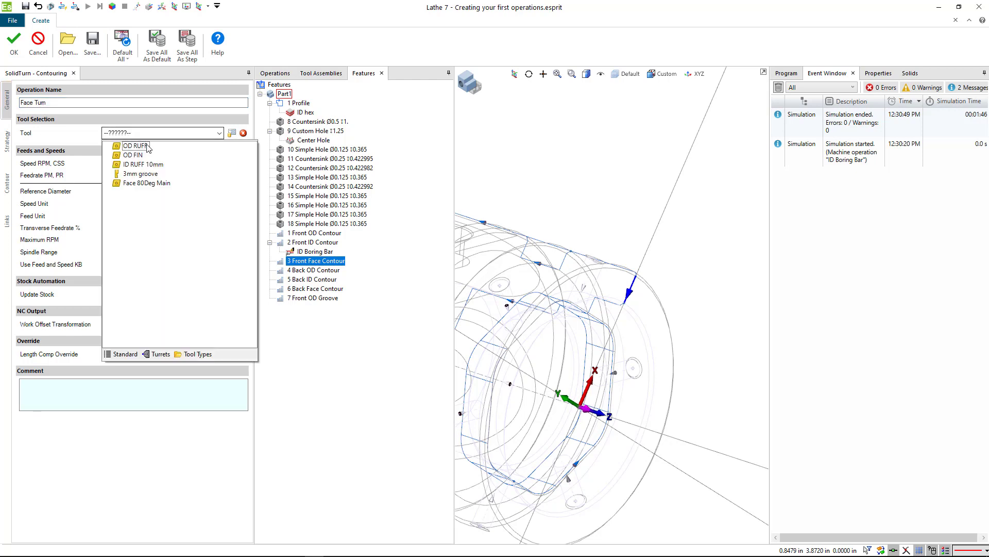
{"action": "left_click", "coordinate": [135, 146]}
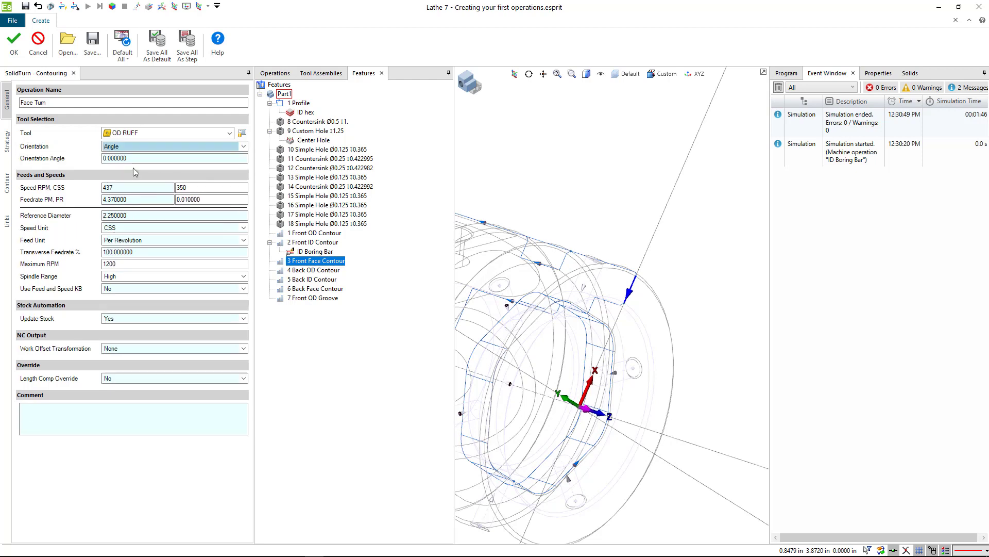
{"action": "left_click", "coordinate": [205, 200]}
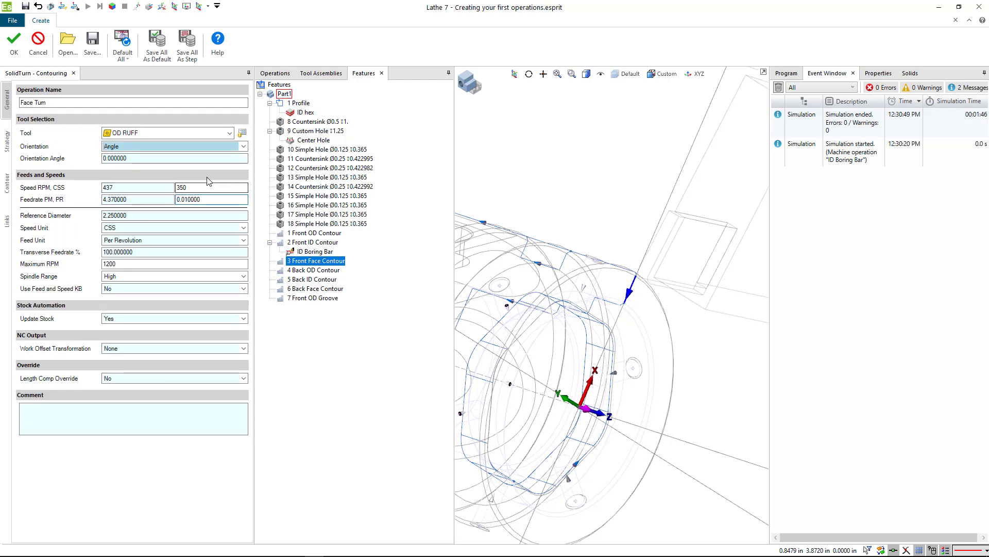
{"action": "left_click", "coordinate": [122, 188]}
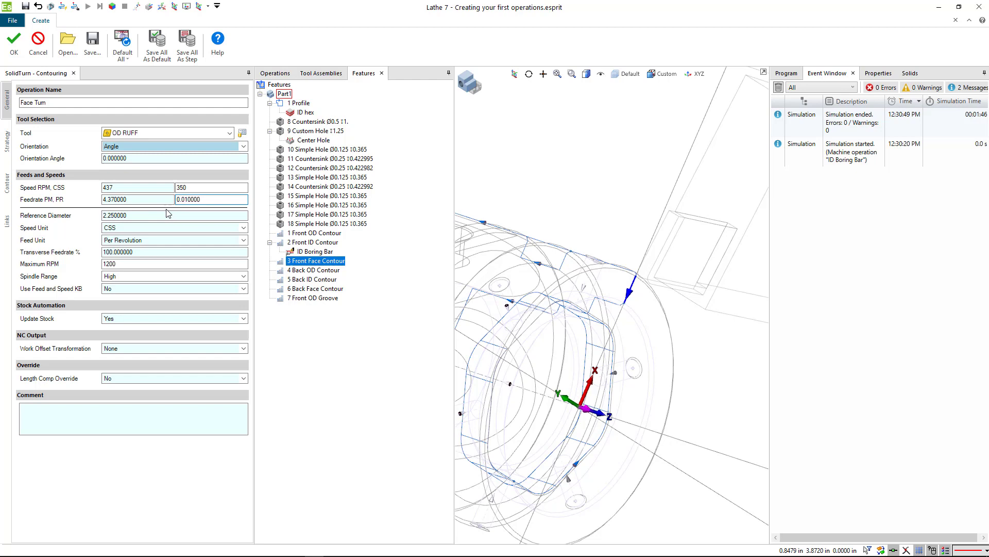
{"action": "left_click", "coordinate": [135, 188]}
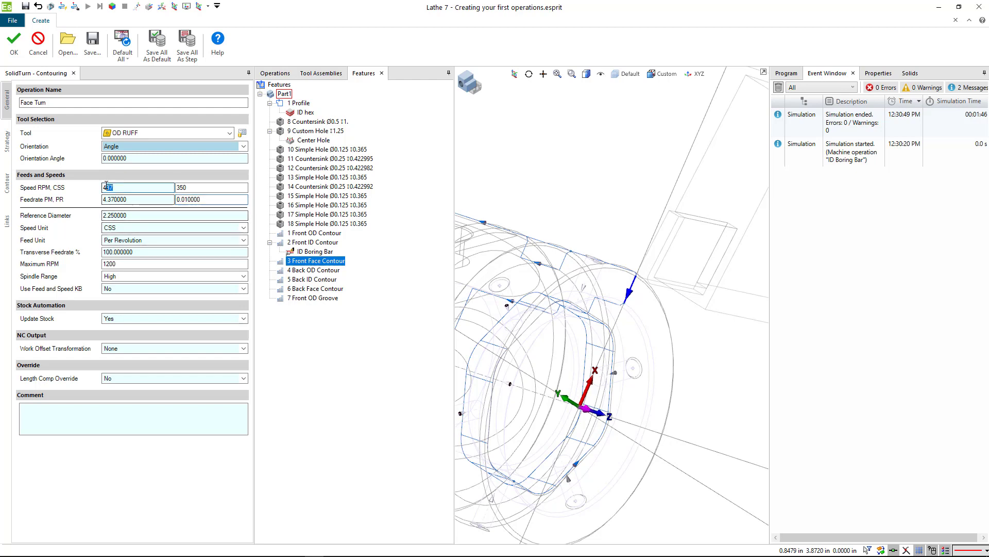
{"action": "key", "text": "Tab"}
{"action": "key", "text": "Tab"}
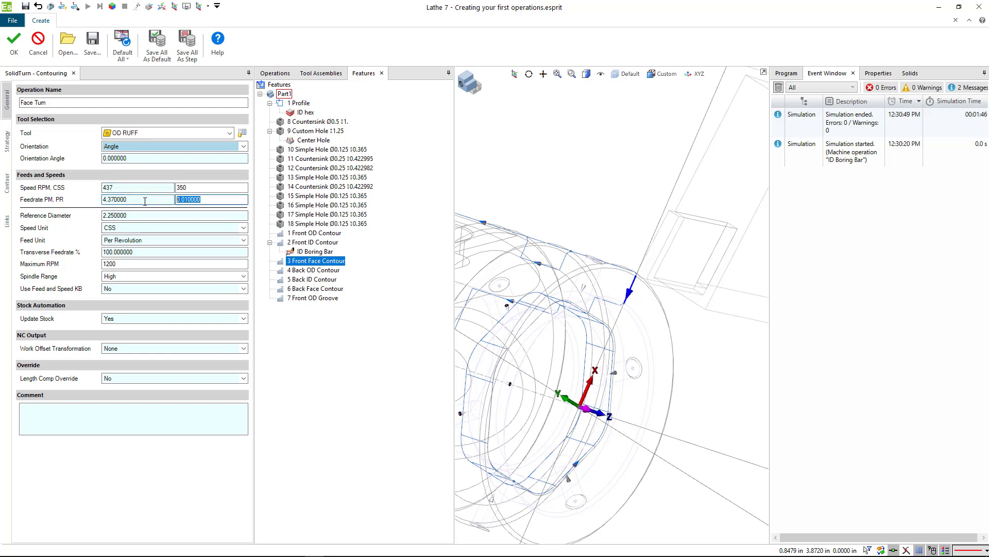
{"action": "left_click", "coordinate": [8, 140]}
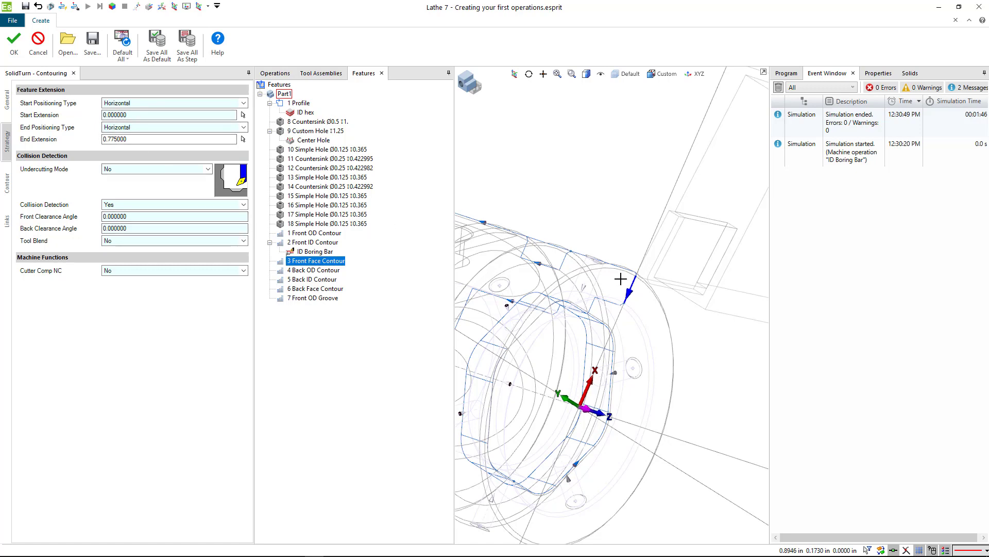
Step: Set Start and End Extensions to 0.02, Undercutting Mode No and Collision Detection Yes
{"action": "scroll", "coordinate": [651, 235], "scroll_direction": "up", "scroll_amount": 5}
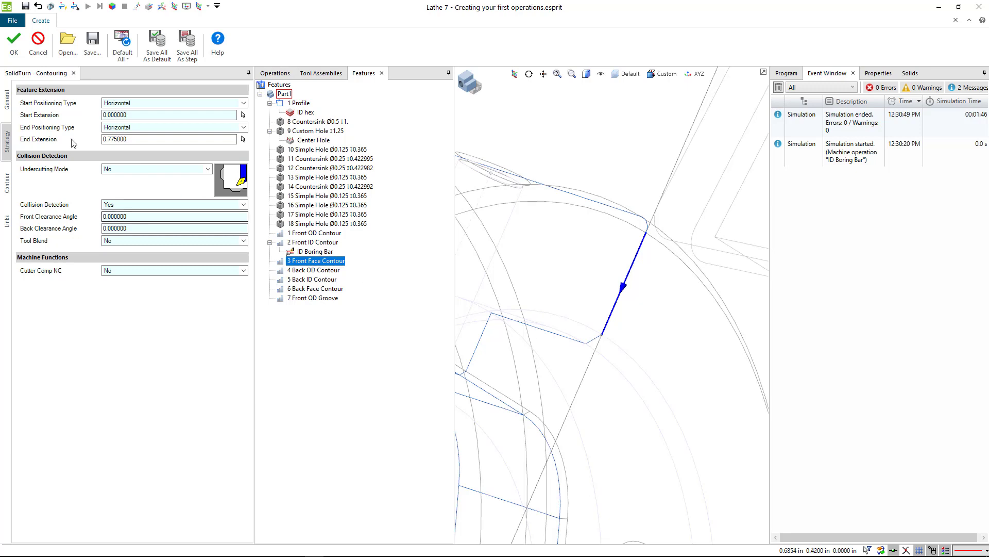
{"action": "left_click", "coordinate": [116, 139]}
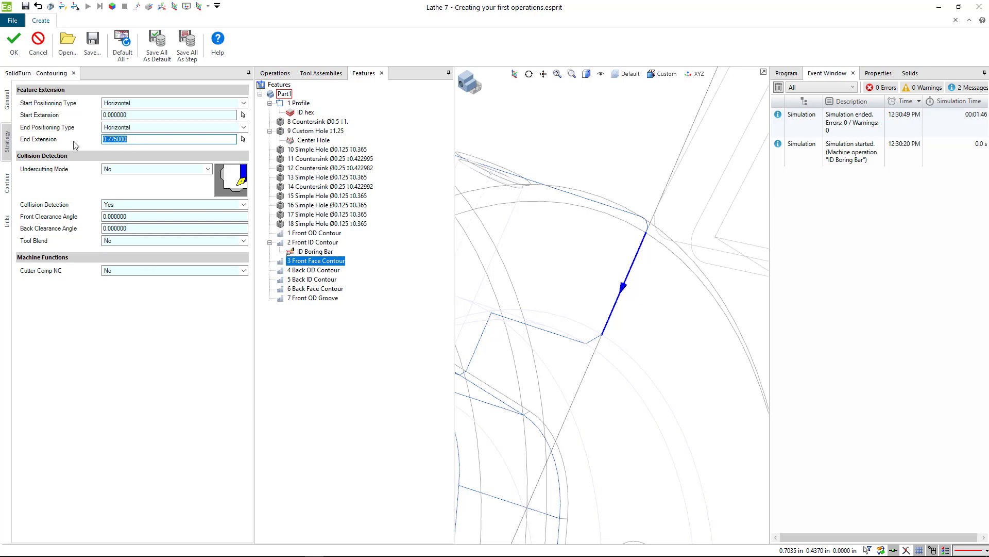
{"action": "type", "text": ".0"}
{"action": "key", "text": "shift+Tab"}
{"action": "key", "text": "shift+Tab"}
{"action": "key", "text": "BackSpace"}
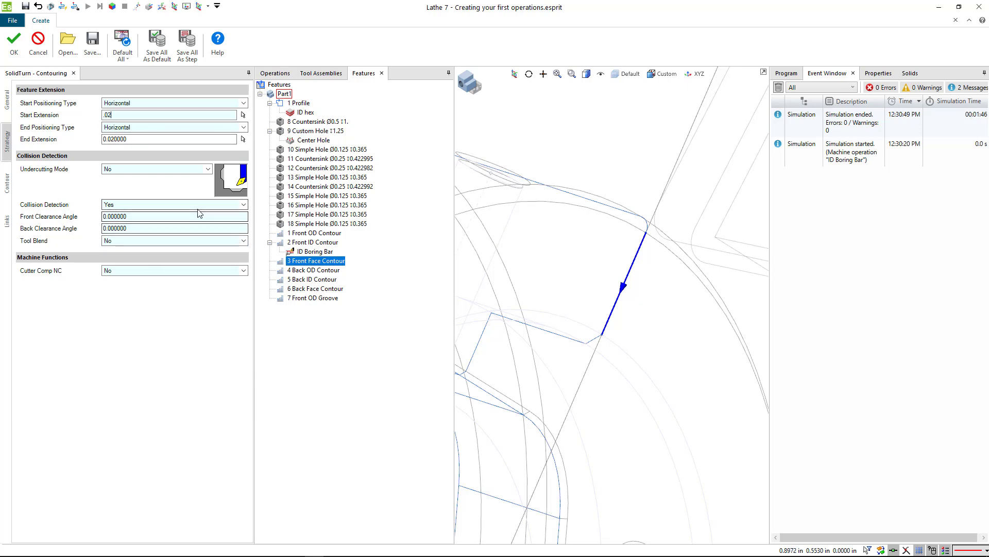
{"action": "left_click", "coordinate": [126, 171]}
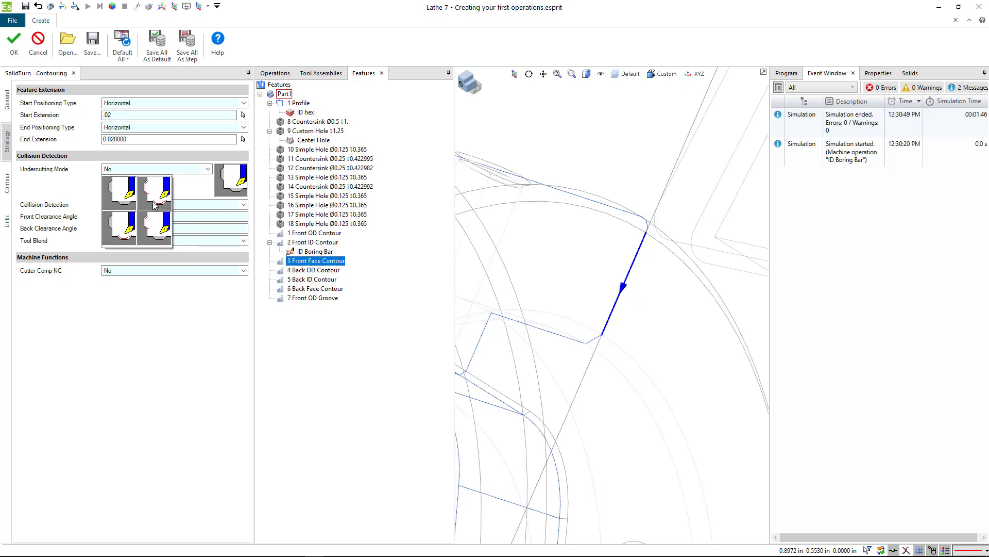
{"action": "left_click", "coordinate": [63, 183]}
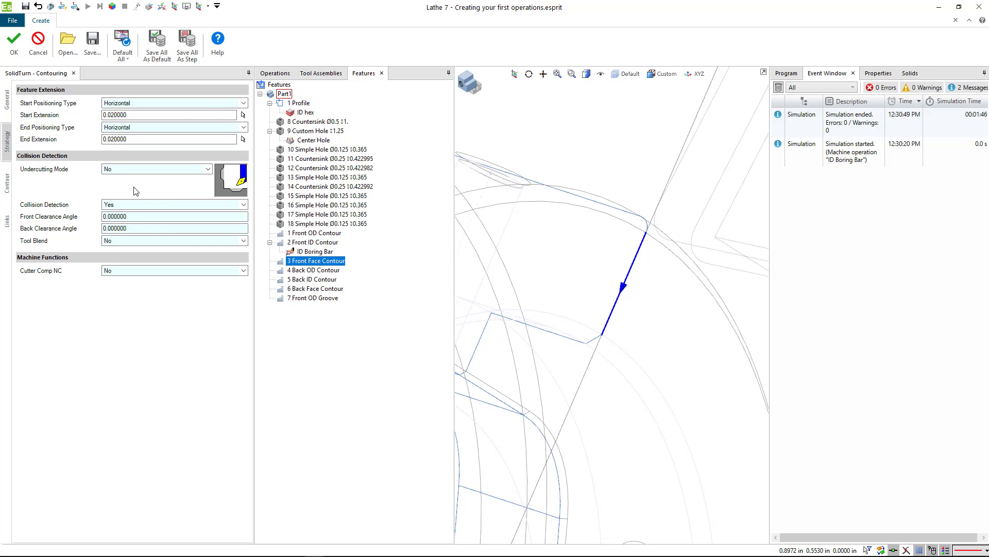
Step: Set Lead-In to Tangent at 0.1 and Lead-Out to Normal with a 0 Normal Distance
{"action": "left_click", "coordinate": [8, 184]}
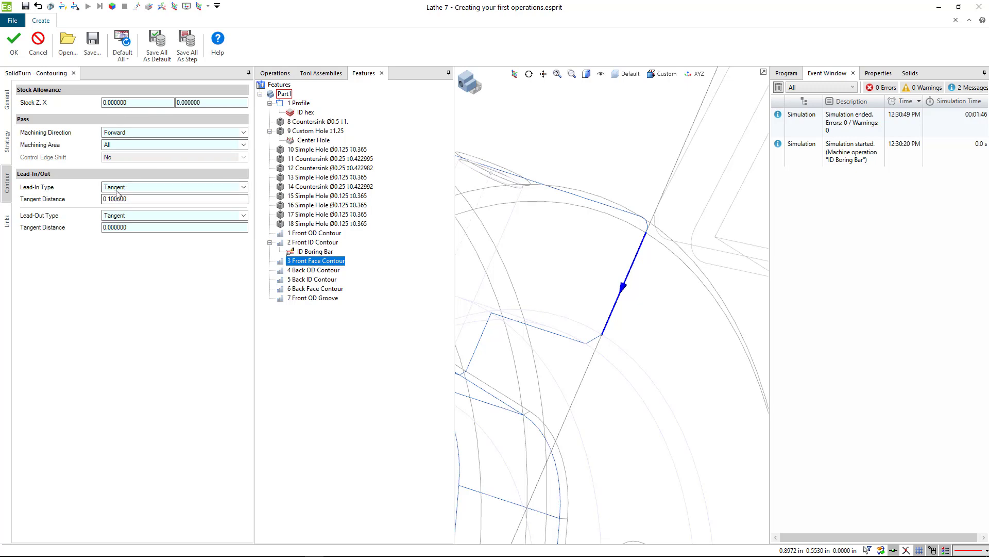
{"action": "left_click", "coordinate": [132, 189]}
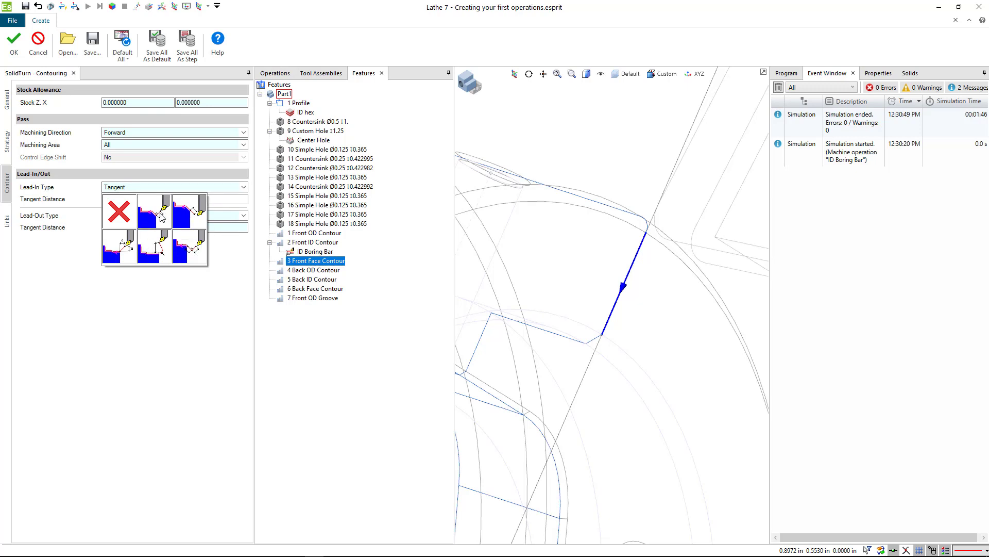
{"action": "left_click", "coordinate": [184, 214]}
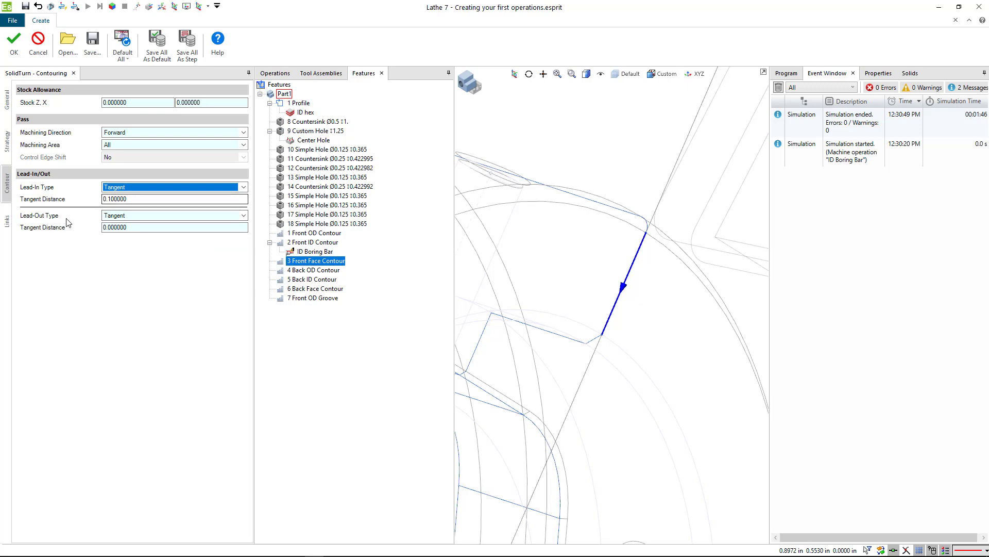
{"action": "left_click", "coordinate": [132, 216]}
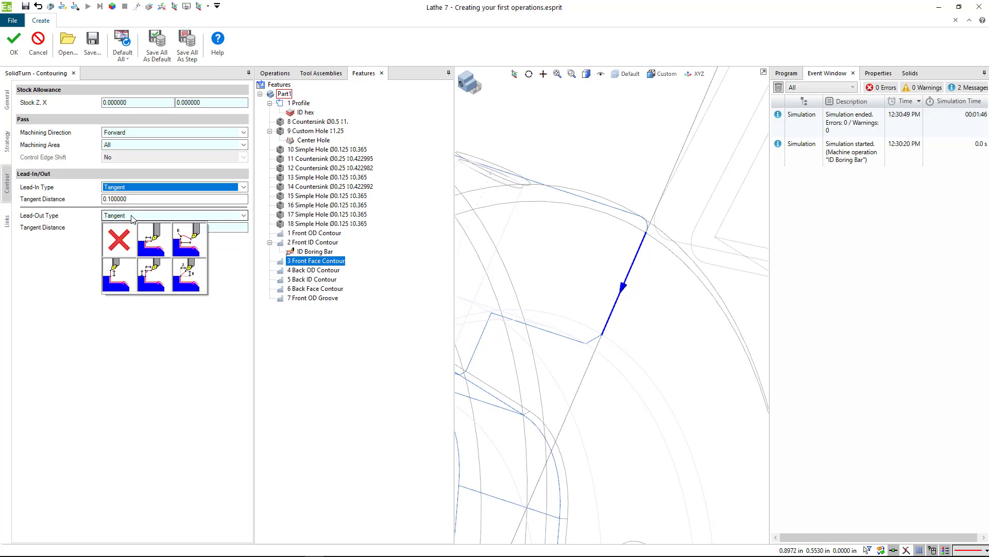
{"action": "left_click", "coordinate": [155, 242]}
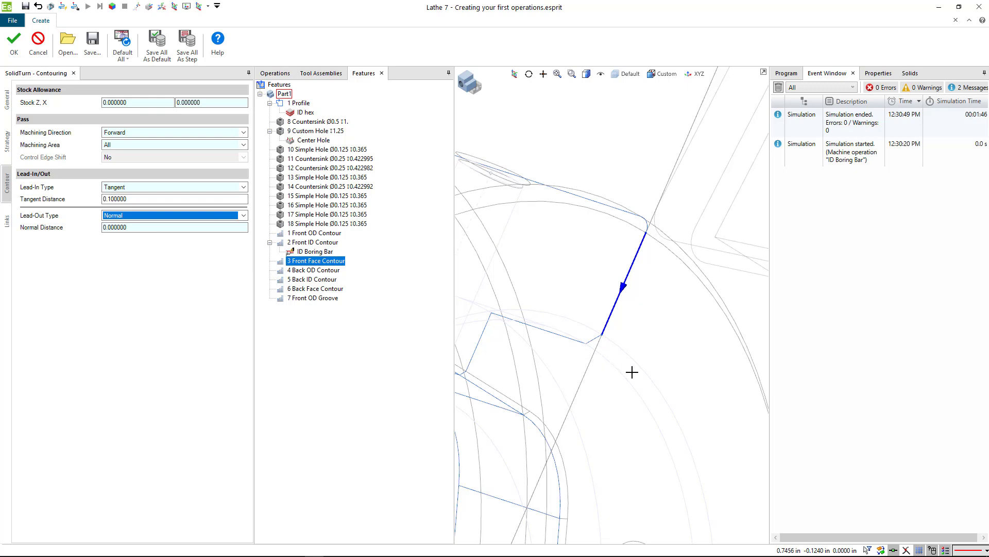
{"action": "left_click", "coordinate": [139, 229]}
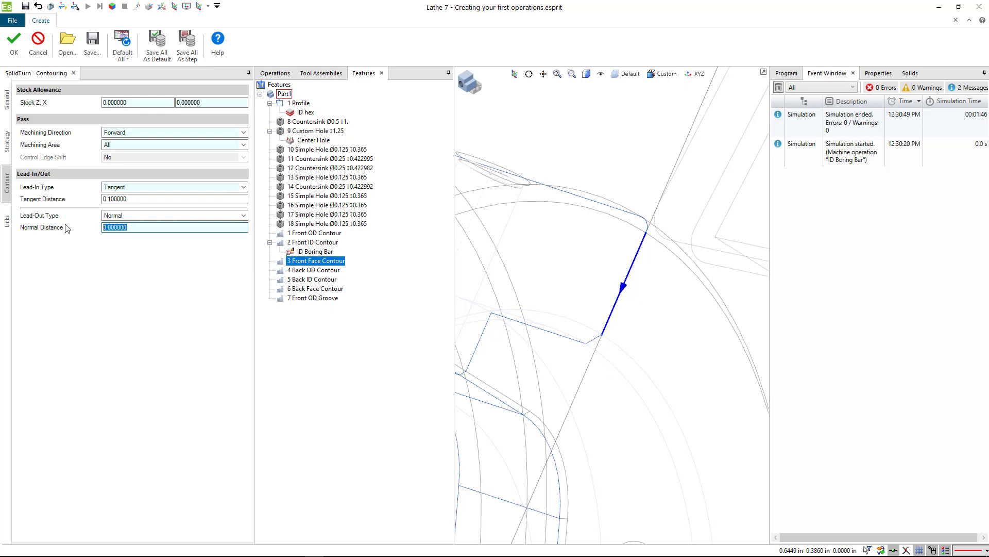
{"action": "type", "text": ".02"}
{"action": "left_click", "coordinate": [7, 222]}
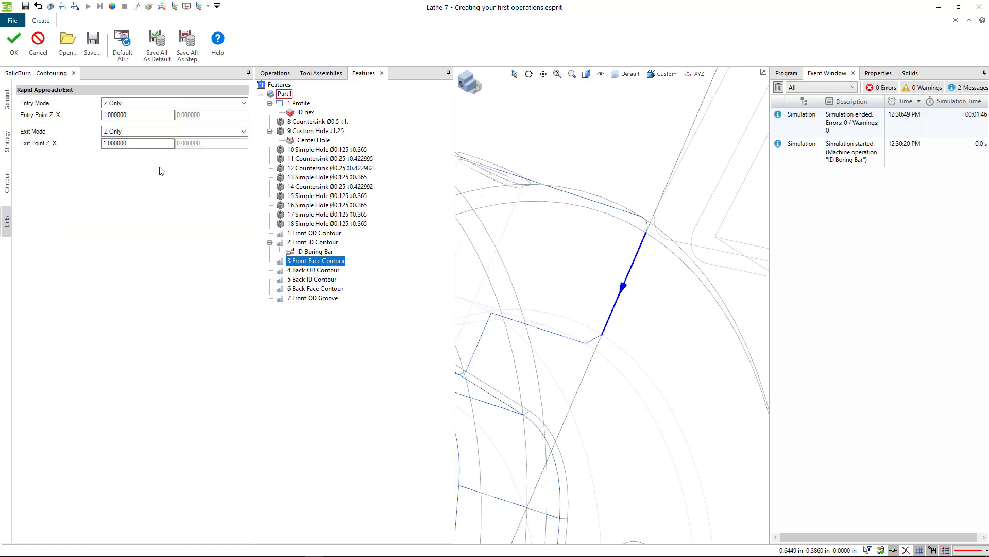
Step: Set both the rapid Entry Mode and Exit Mode to None on the Links page
{"action": "left_click", "coordinate": [131, 103]}
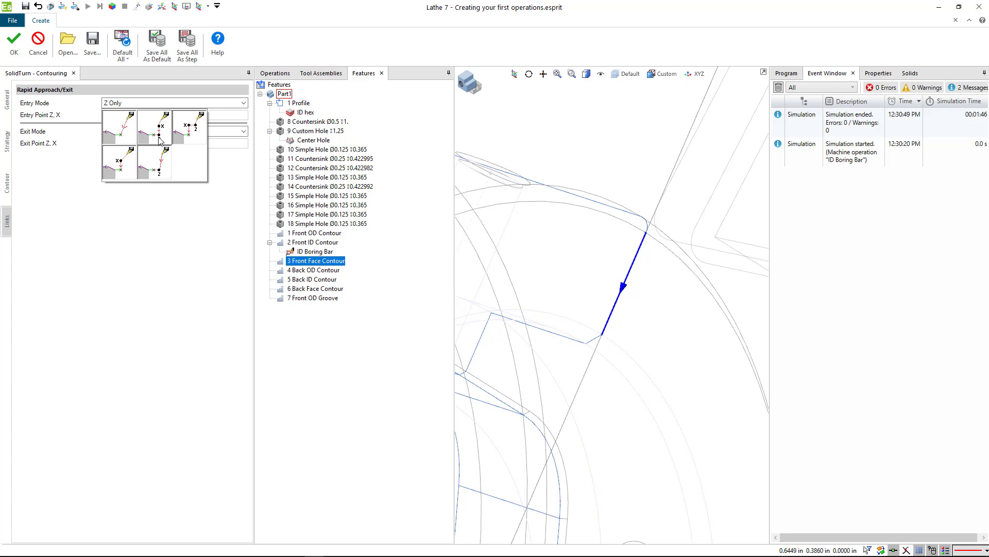
{"action": "left_click", "coordinate": [124, 135]}
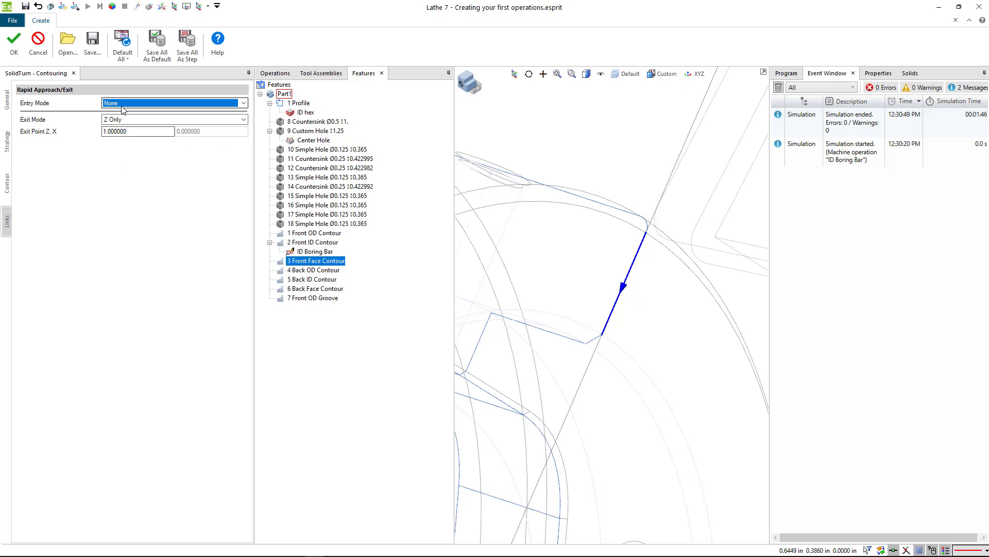
{"action": "left_click", "coordinate": [132, 121]}
{"action": "left_click", "coordinate": [126, 147]}
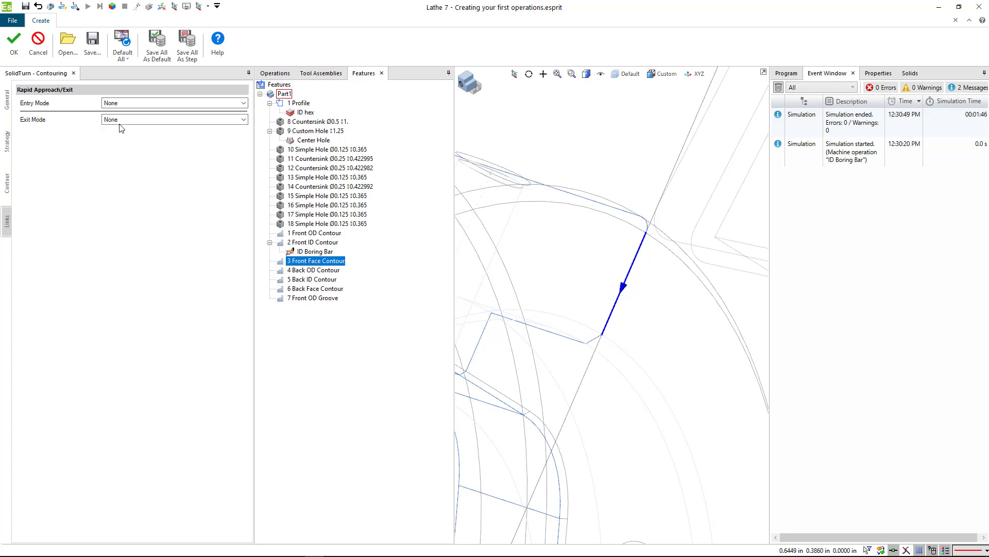
Step: Accept the operation and select the new Face Turn under 3 Front Face Contour
{"action": "left_click", "coordinate": [14, 47]}
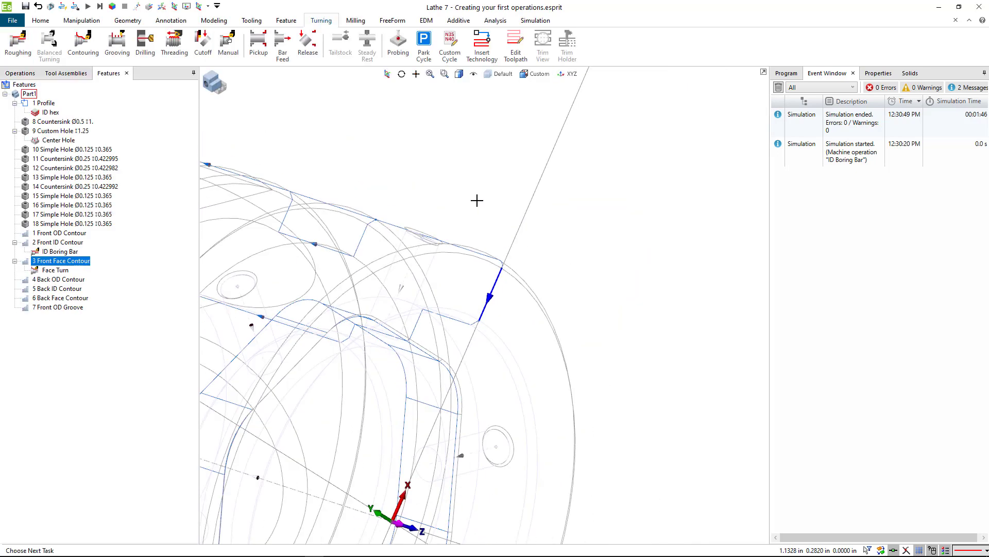
{"action": "left_click", "coordinate": [58, 271]}
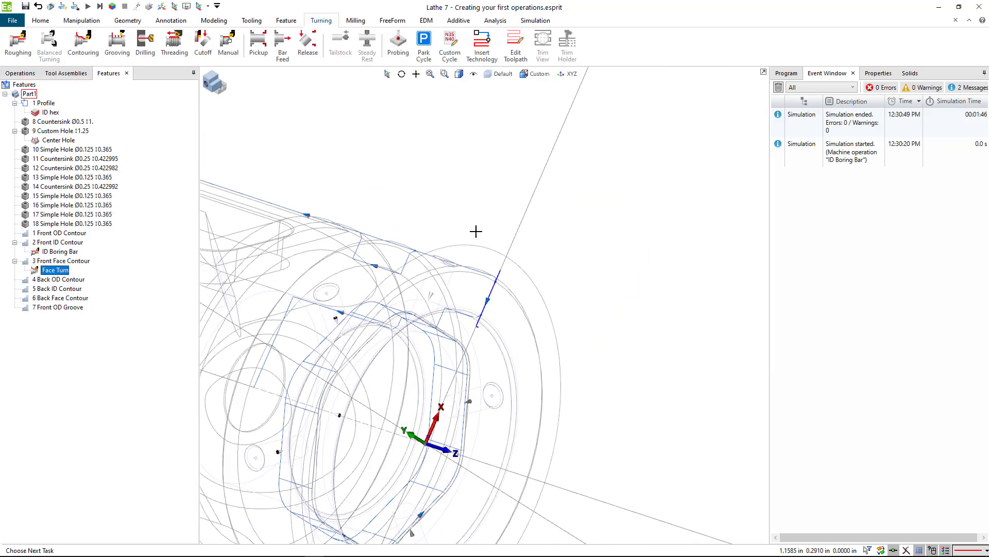
{"action": "scroll", "coordinate": [474, 228], "scroll_direction": "down", "scroll_amount": 2}
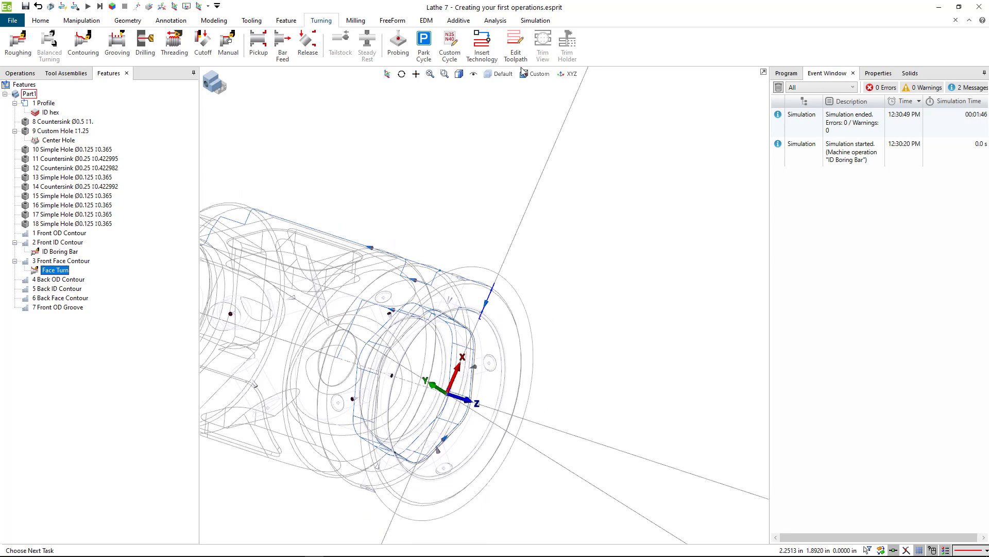
{"action": "left_click", "coordinate": [459, 74]}
{"action": "left_click", "coordinate": [460, 95]}
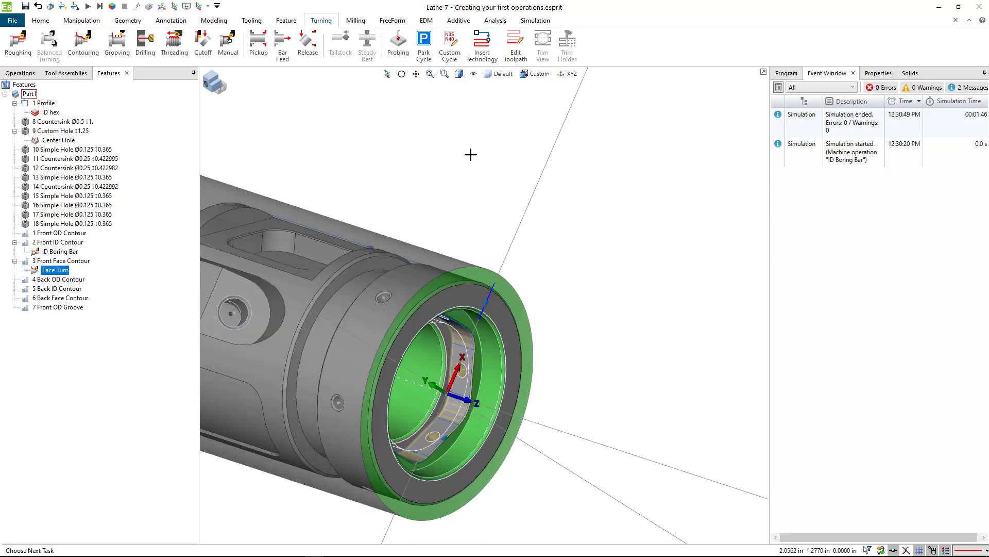
{"action": "middle_click_drag", "start_coordinate": [490, 186], "coordinate": [508, 195]}
{"action": "middle_click_drag", "start_coordinate": [541, 316], "coordinate": [549, 316]}
{"action": "key", "text": "ctrl+2"}
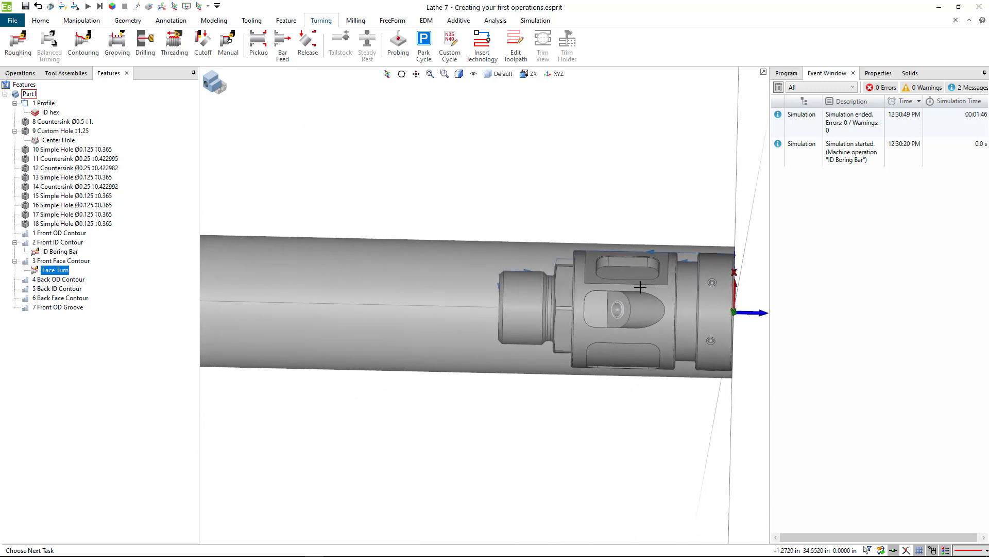
{"action": "middle_click_drag", "start_coordinate": [704, 307], "coordinate": [441, 290]}
{"action": "scroll", "coordinate": [508, 246], "scroll_direction": "up", "scroll_amount": 5}
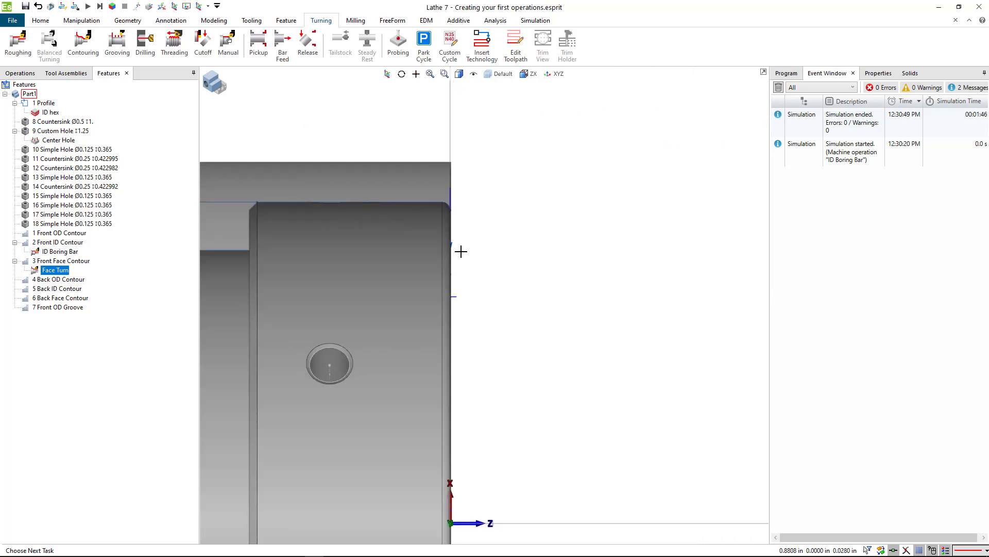
{"action": "scroll", "coordinate": [457, 296], "scroll_direction": "up", "scroll_amount": 3}
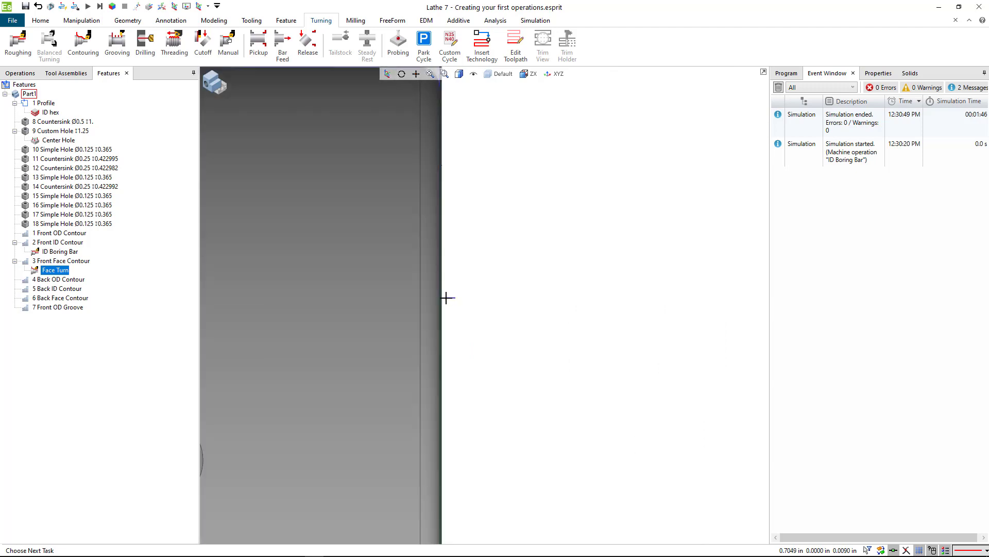
{"action": "left_click", "coordinate": [459, 73]}
{"action": "left_click", "coordinate": [462, 90]}
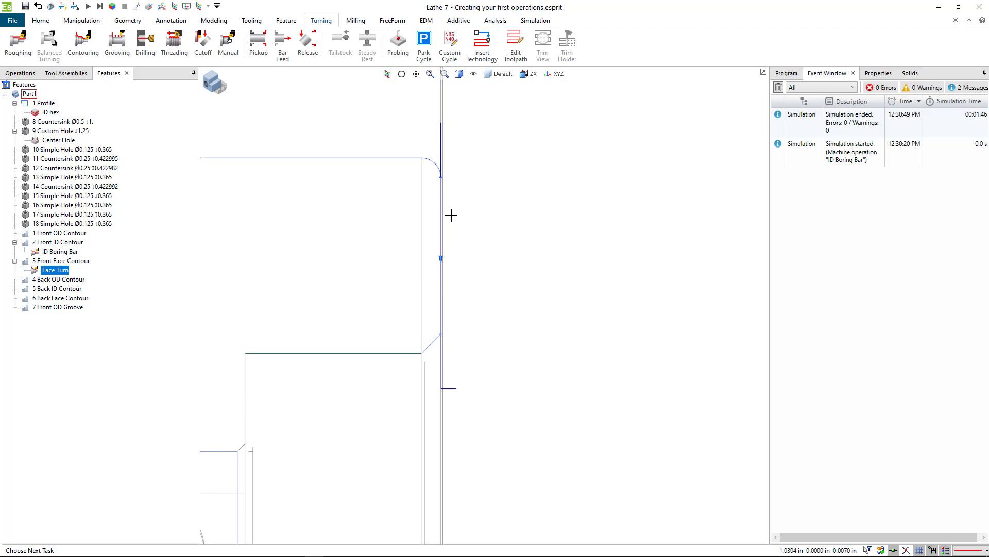
{"action": "scroll", "coordinate": [493, 325], "scroll_direction": "down", "scroll_amount": 3}
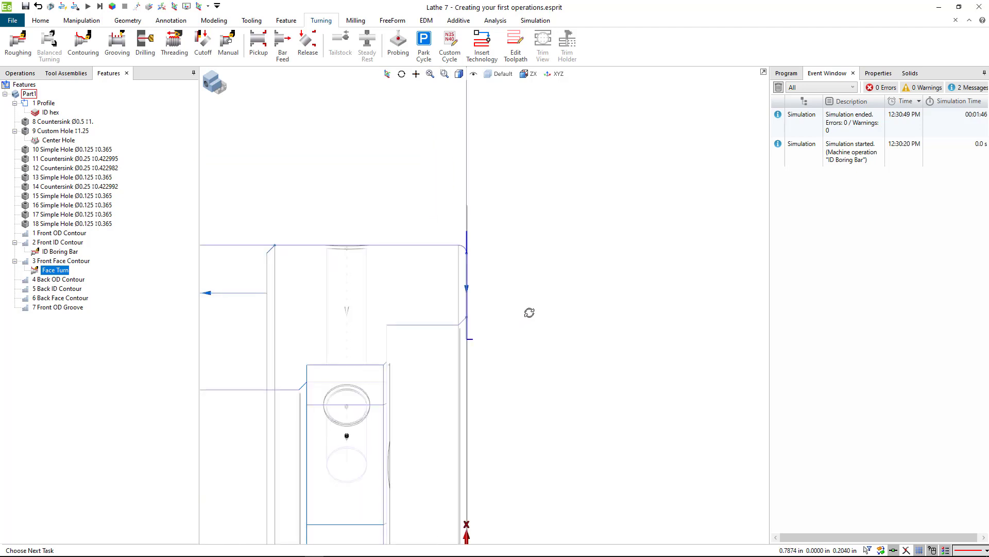
{"action": "middle_click_drag", "start_coordinate": [529, 312], "coordinate": [524, 314]}
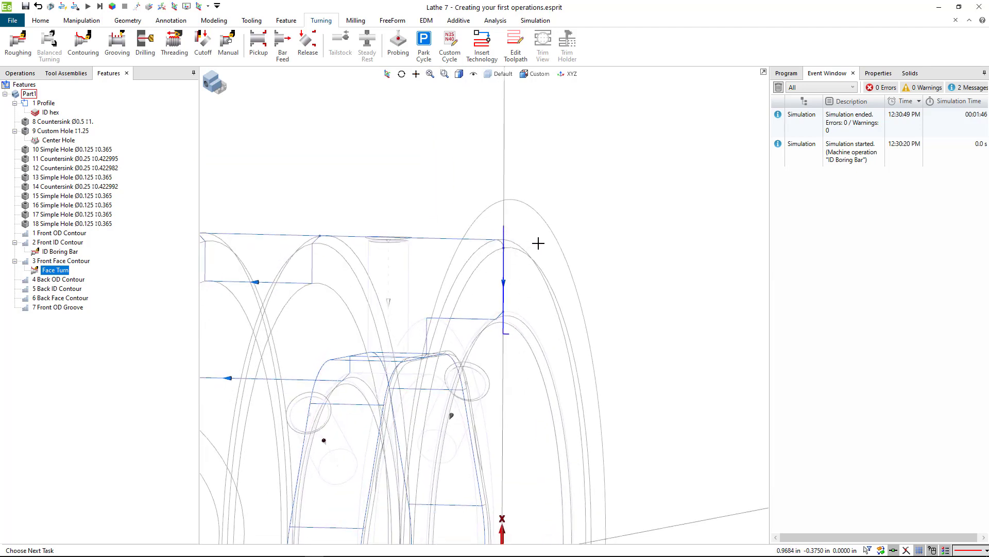
{"action": "middle_click_drag", "start_coordinate": [538, 242], "coordinate": [489, 241]}
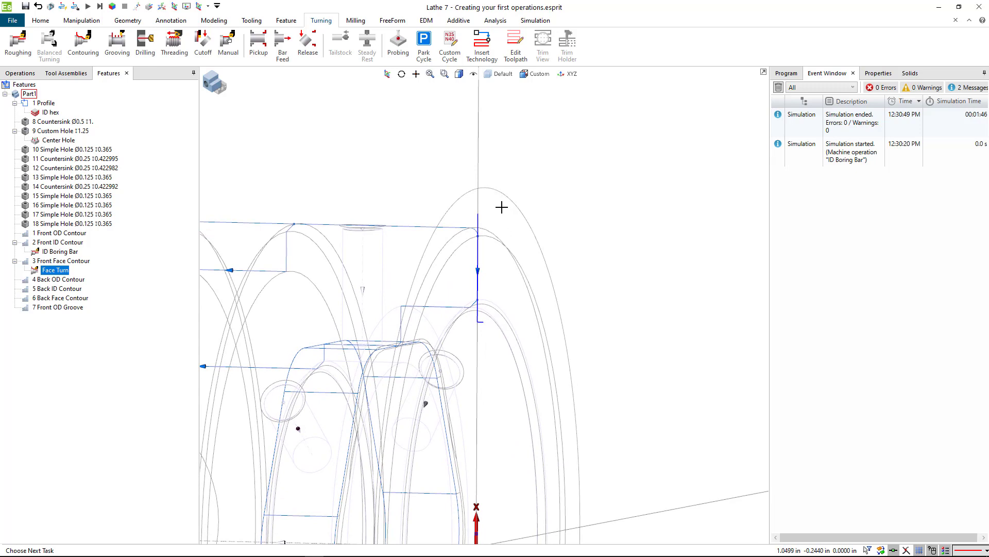
{"action": "scroll", "coordinate": [502, 206], "scroll_direction": "down", "scroll_amount": 3}
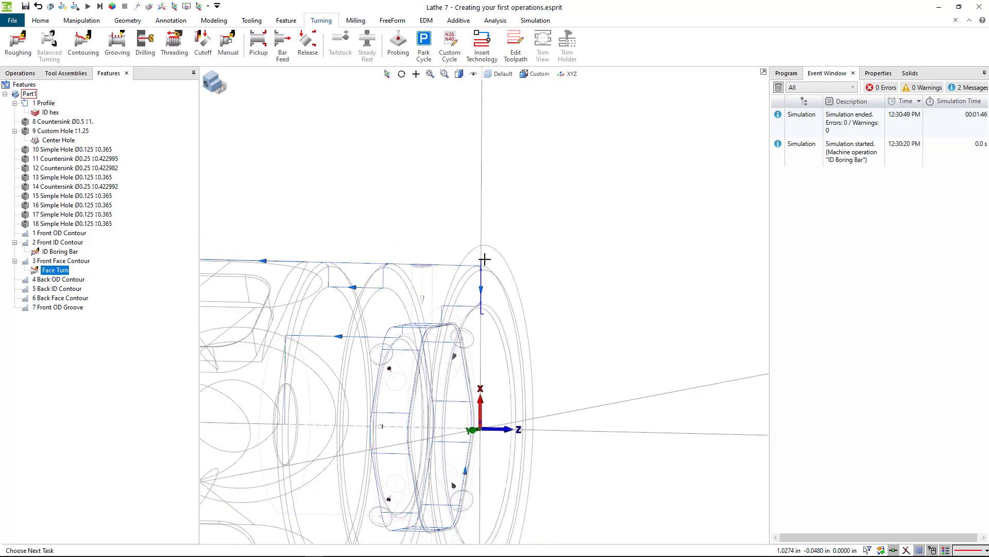
{"action": "left_click", "coordinate": [460, 75]}
{"action": "left_click", "coordinate": [459, 100]}
{"action": "scroll", "coordinate": [487, 269], "scroll_direction": "up", "scroll_amount": 5}
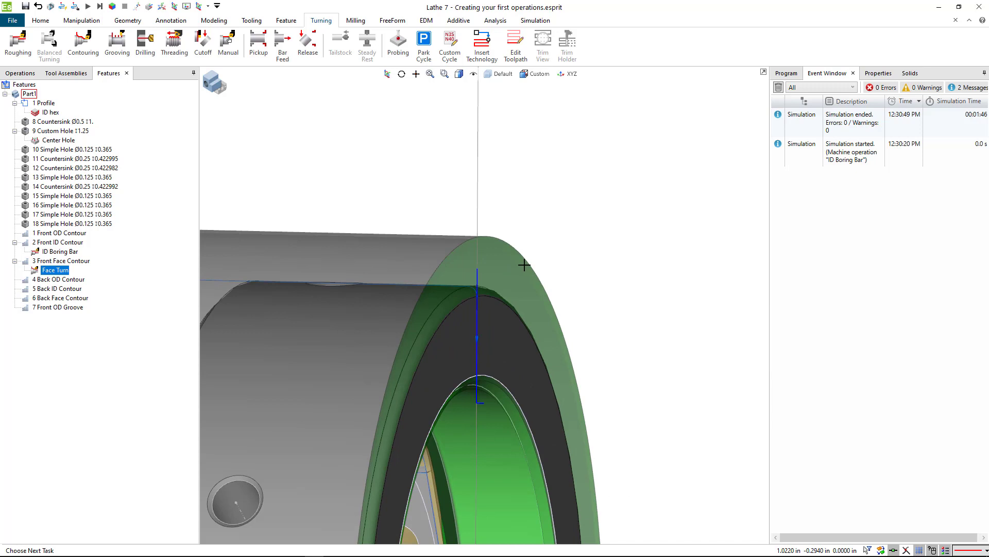
{"action": "mouse_move", "coordinate": [568, 248]}
{"action": "middle_mouse_down"}
{"action": "mouse_move", "coordinate": [576, 246]}
{"action": "mouse_move", "coordinate": [565, 246]}
{"action": "middle_mouse_up"}
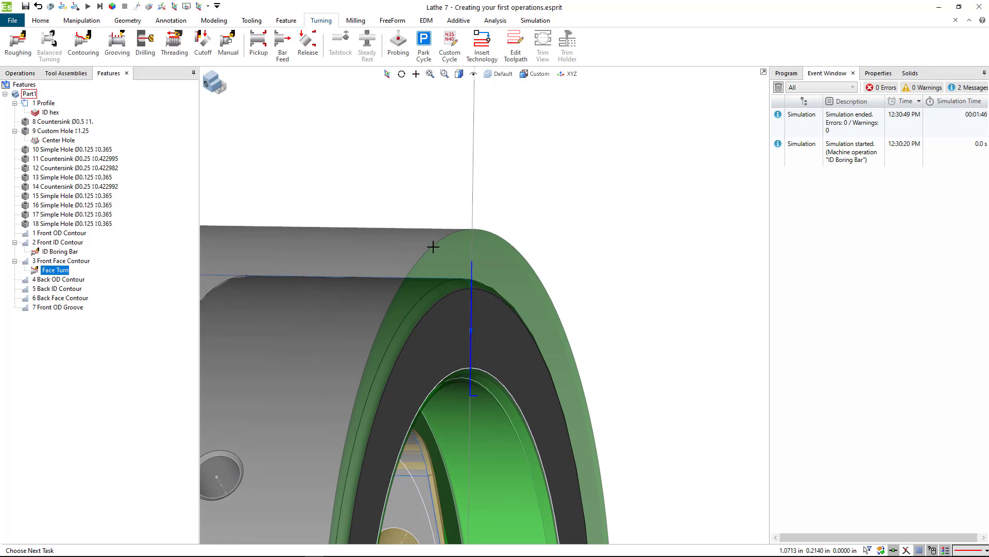
Step: Change Face Turn's Start Extension from 0.07 to 0.1 on the Strategy page and apply it
{"action": "double_click", "coordinate": [66, 274]}
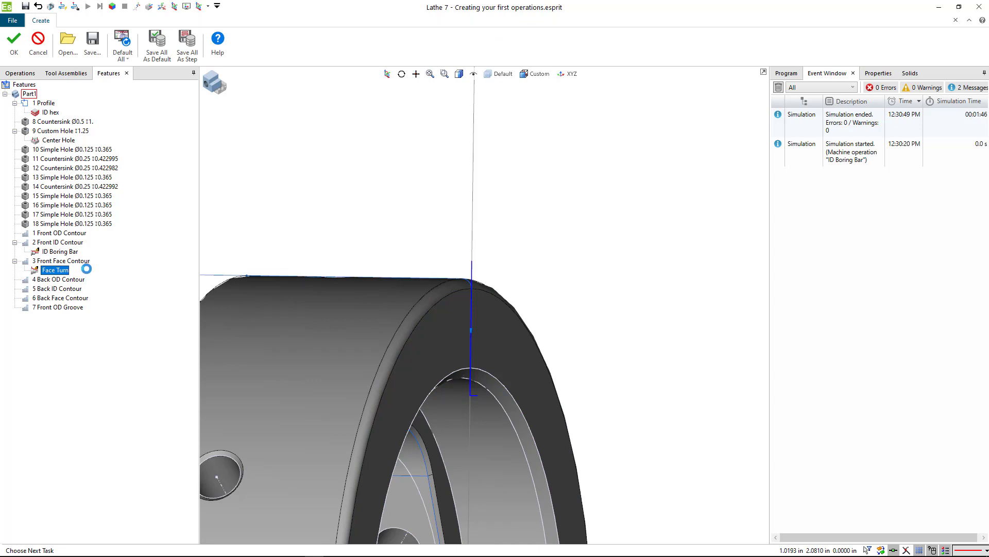
{"action": "left_click", "coordinate": [7, 142]}
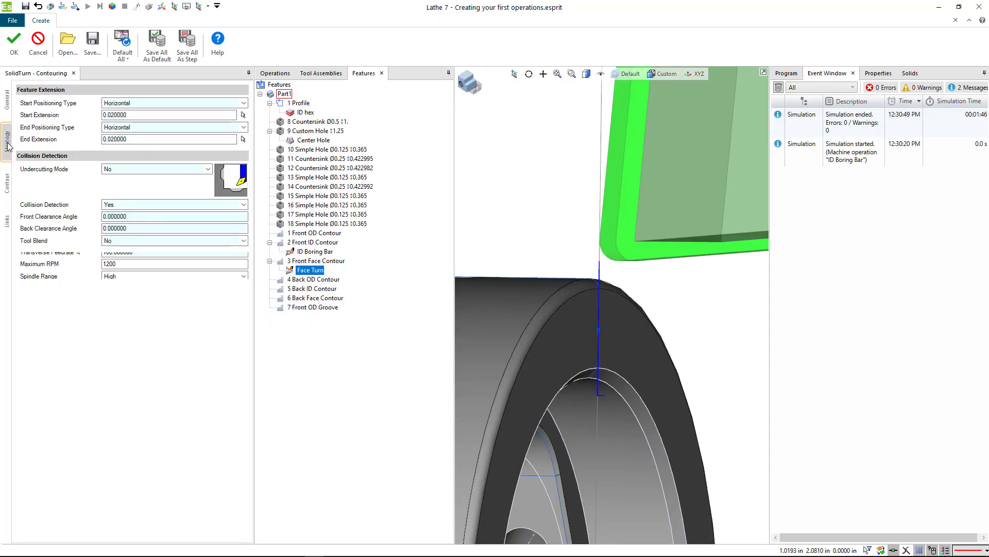
{"action": "left_click_drag", "start_coordinate": [129, 115], "coordinate": [67, 117]}
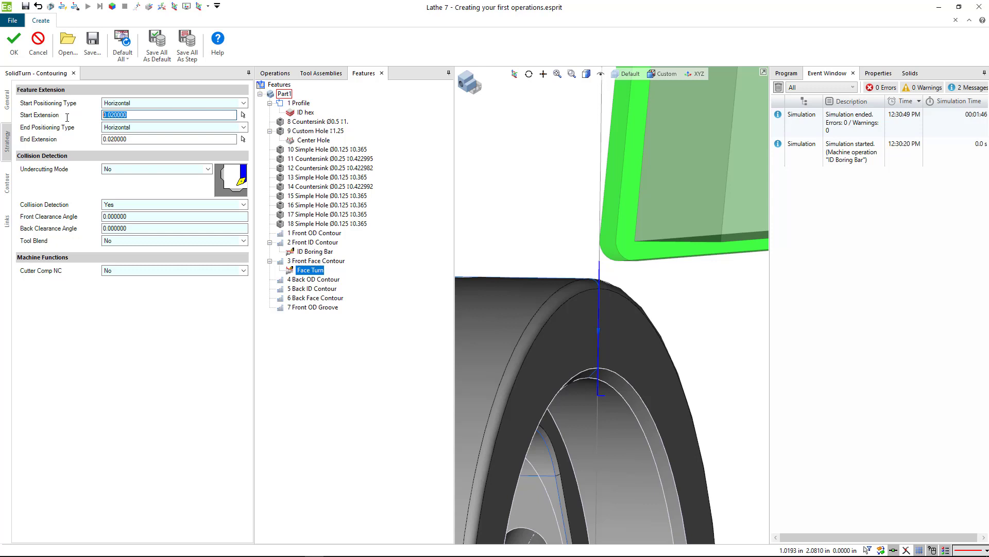
{"action": "key", "text": "BackSpace"}
{"action": "key", "text": "Return"}
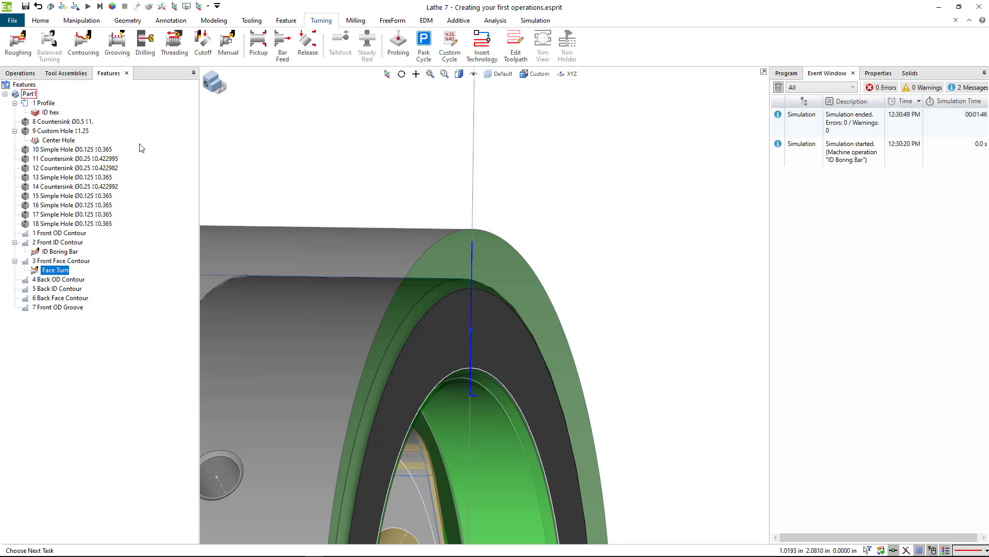
Step: Reopen Face Turn to confirm the 0.1 Start Extension, inspecting the faced end in between
{"action": "double_click", "coordinate": [69, 271]}
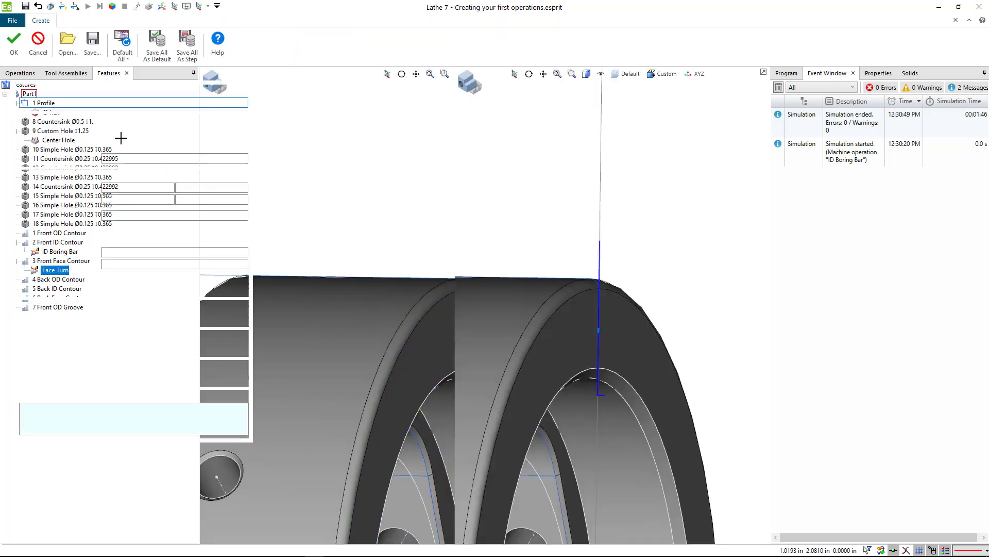
{"action": "left_click", "coordinate": [7, 141]}
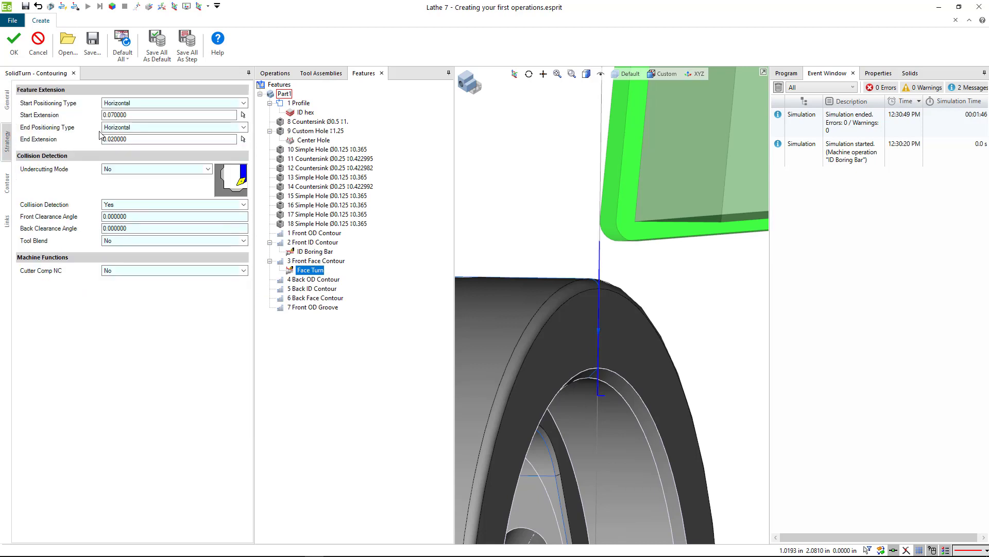
{"action": "double_click", "coordinate": [123, 115]}
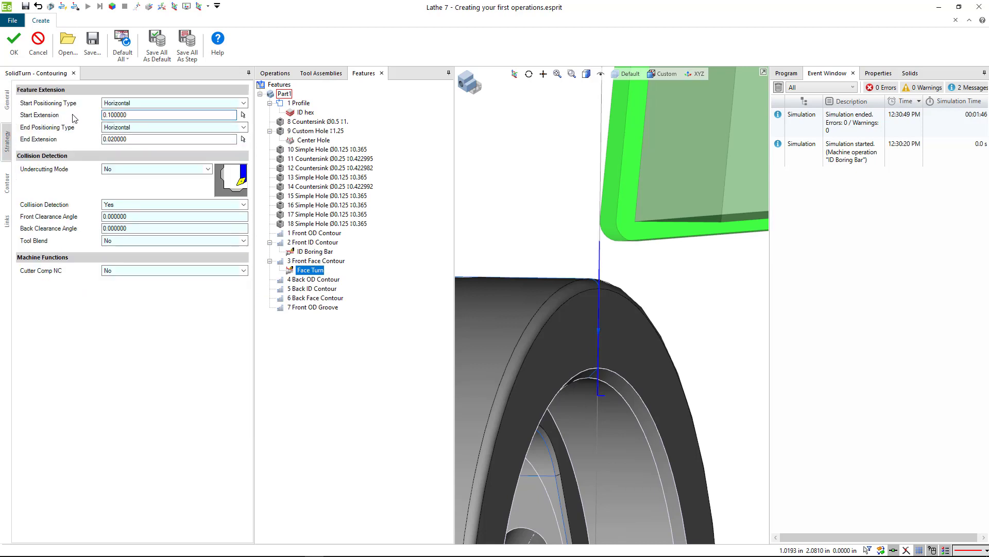
{"action": "key", "text": "Return"}
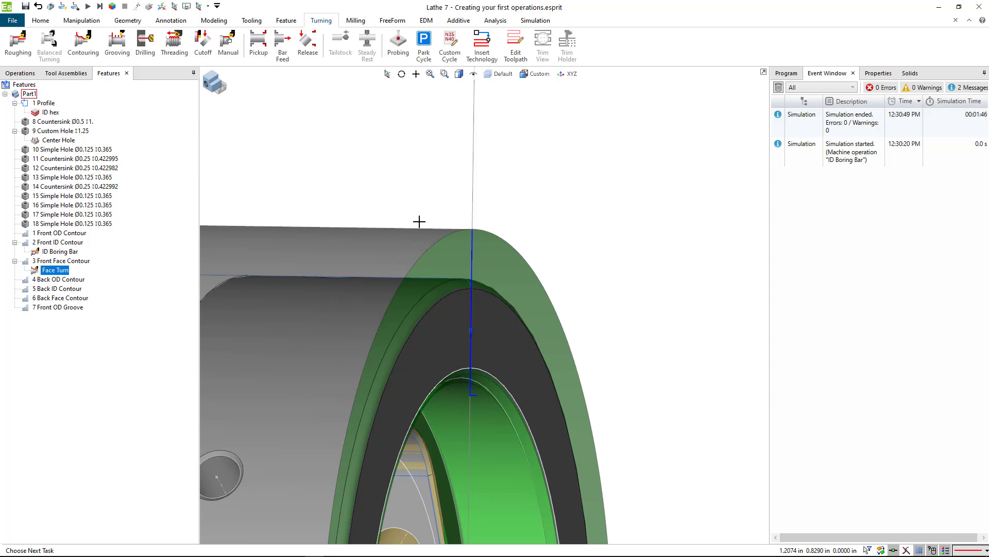
{"action": "scroll", "coordinate": [273, 168], "scroll_direction": "down", "scroll_amount": 4}
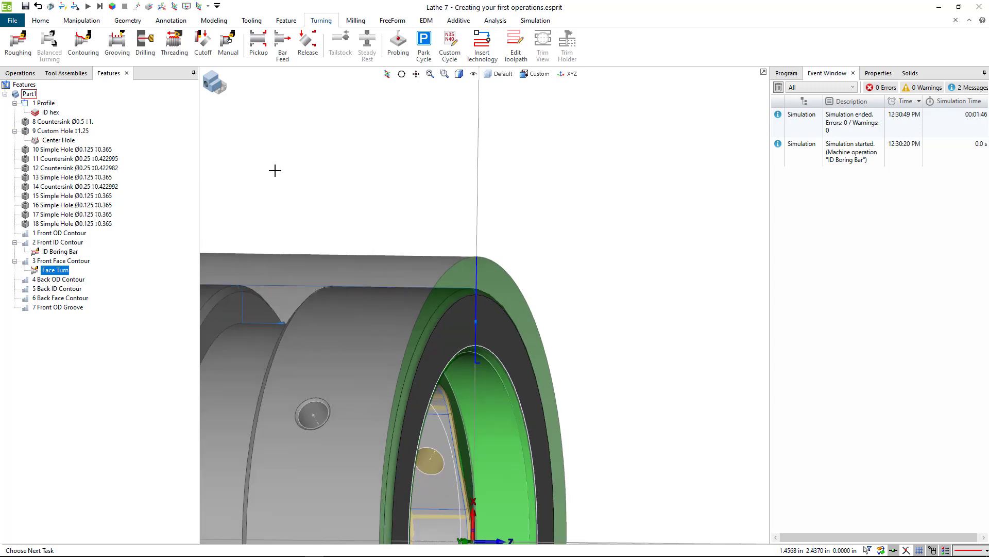
{"action": "mouse_move", "coordinate": [425, 232]}
{"action": "middle_mouse_down"}
{"action": "mouse_move", "coordinate": [448, 230]}
{"action": "mouse_move", "coordinate": [419, 232]}
{"action": "middle_mouse_up"}
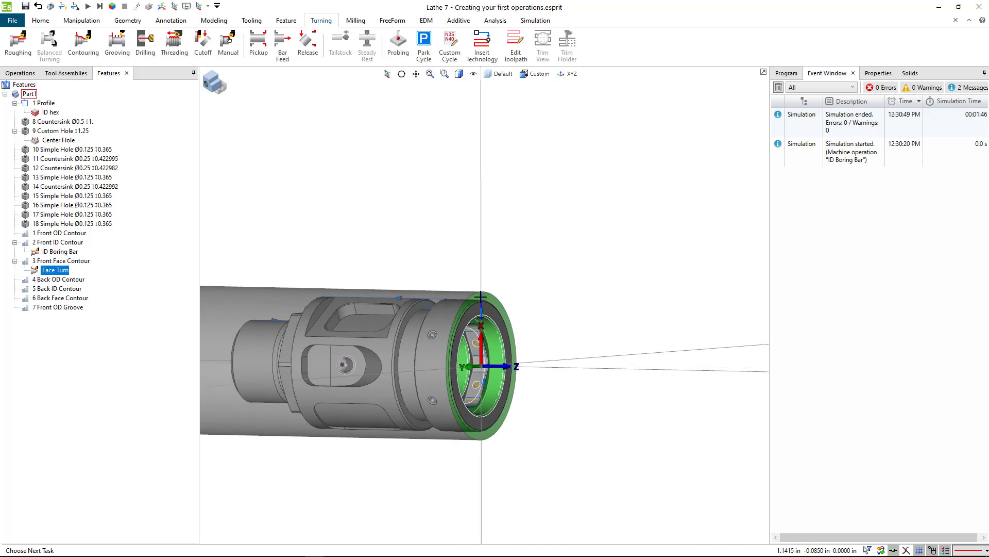
{"action": "scroll", "coordinate": [420, 242], "scroll_direction": "up", "scroll_amount": 3}
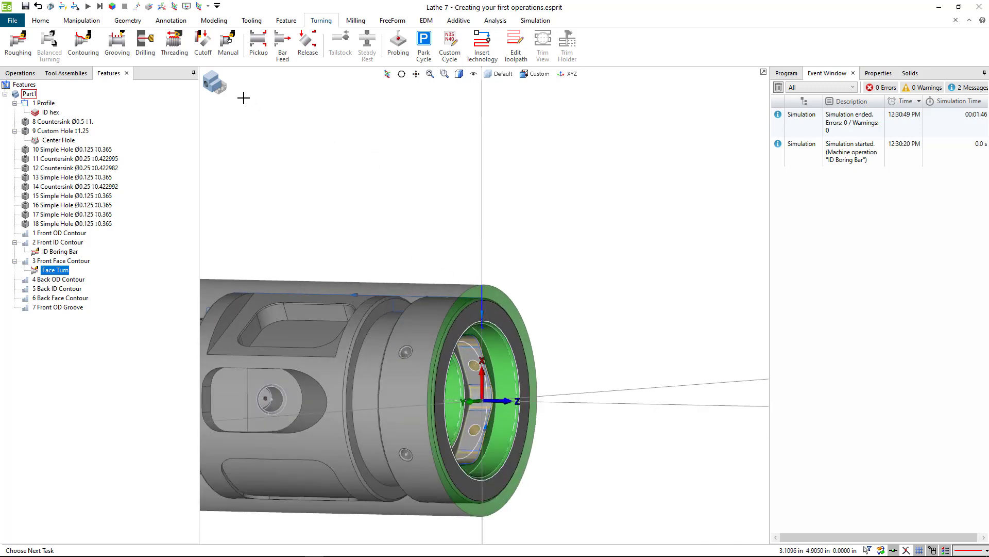
{"action": "double_click", "coordinate": [59, 270]}
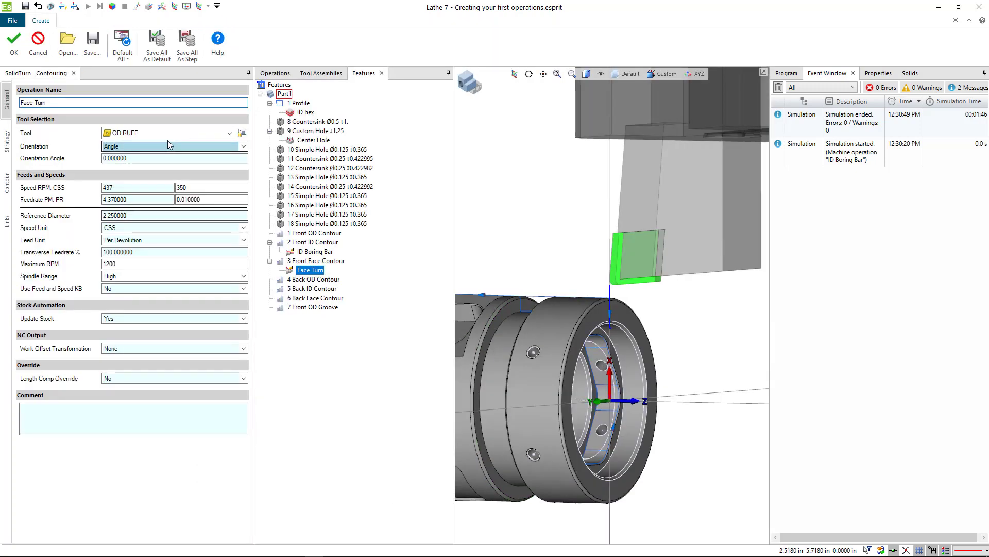
{"action": "left_click", "coordinate": [7, 141]}
{"action": "left_click", "coordinate": [114, 115]}
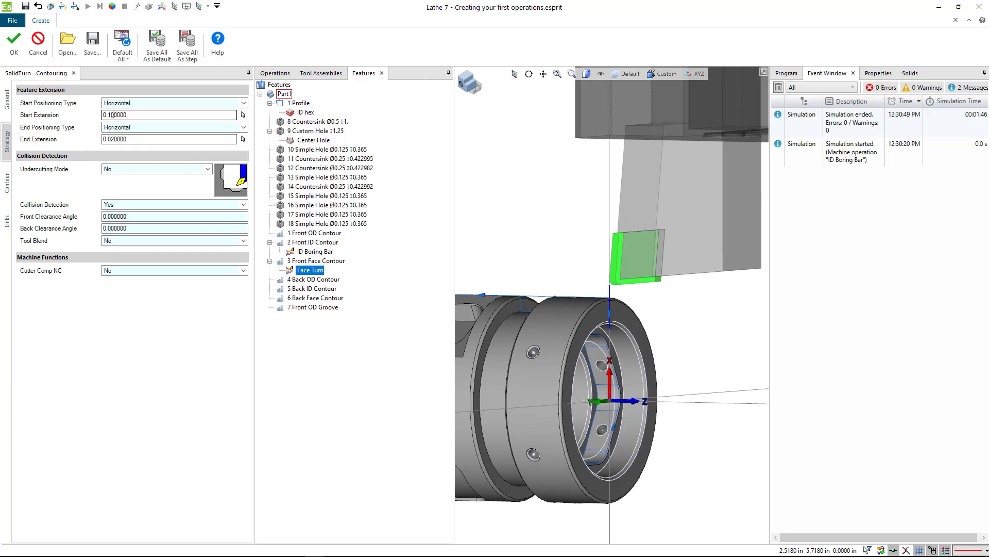
{"action": "key", "text": "Return"}
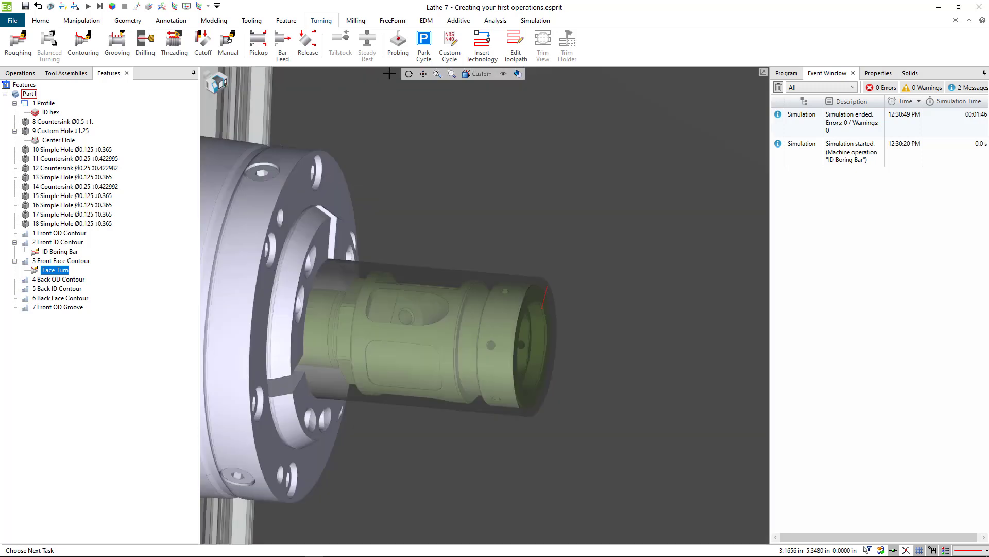
Step: Open Simulation and start stepping from the Face Turn link in the Program list
{"action": "left_click", "coordinate": [536, 20]}
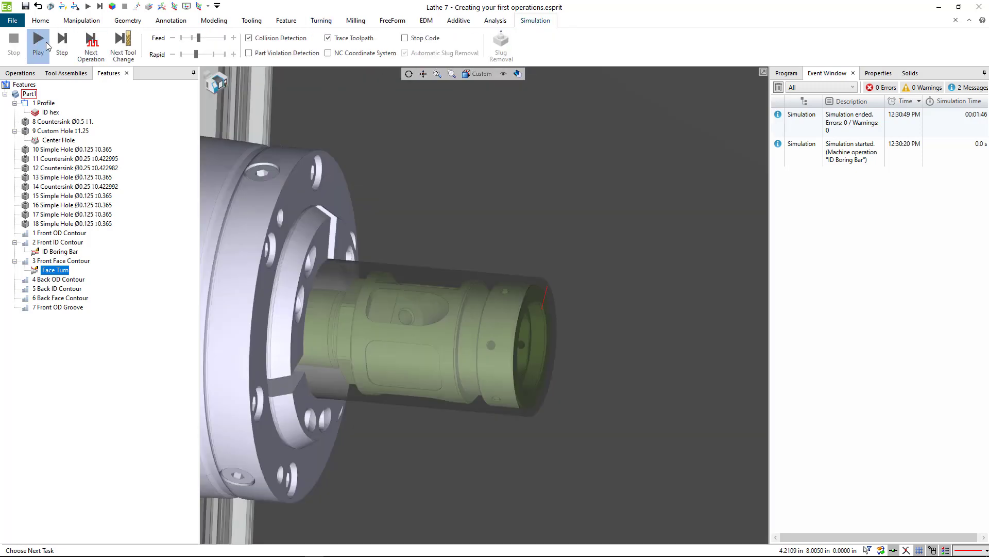
{"action": "left_click", "coordinate": [787, 72]}
{"action": "left_click", "coordinate": [811, 217]}
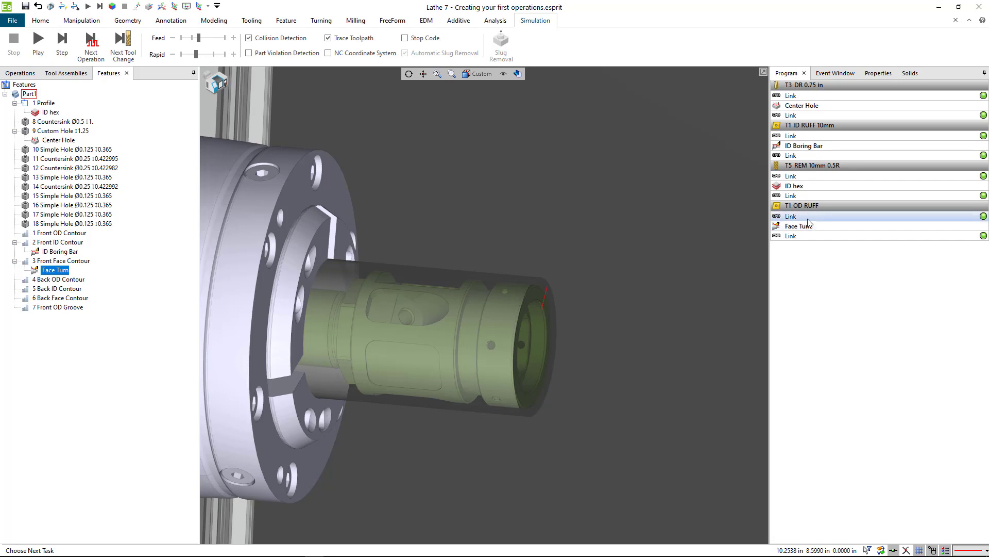
{"action": "left_click", "coordinate": [62, 44]}
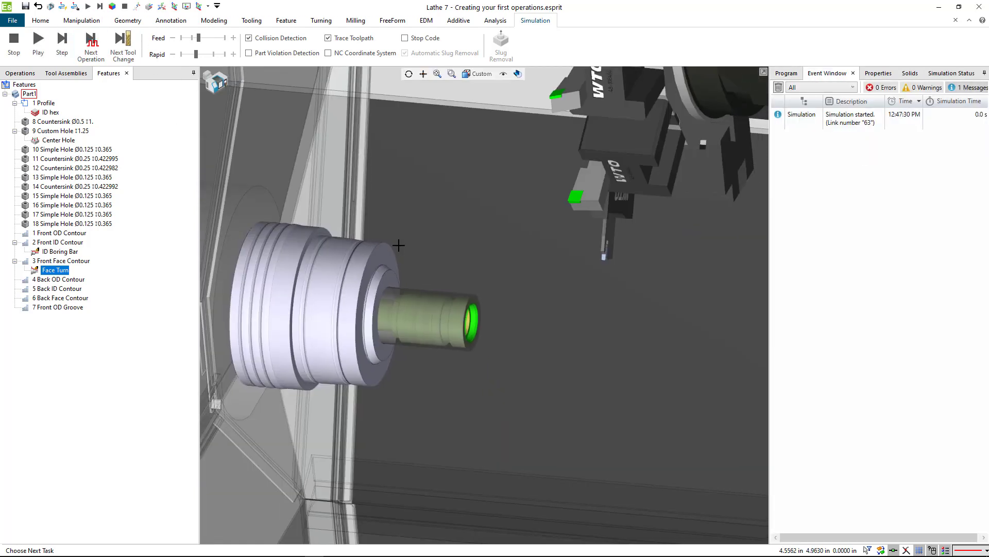
{"action": "left_click", "coordinate": [64, 46]}
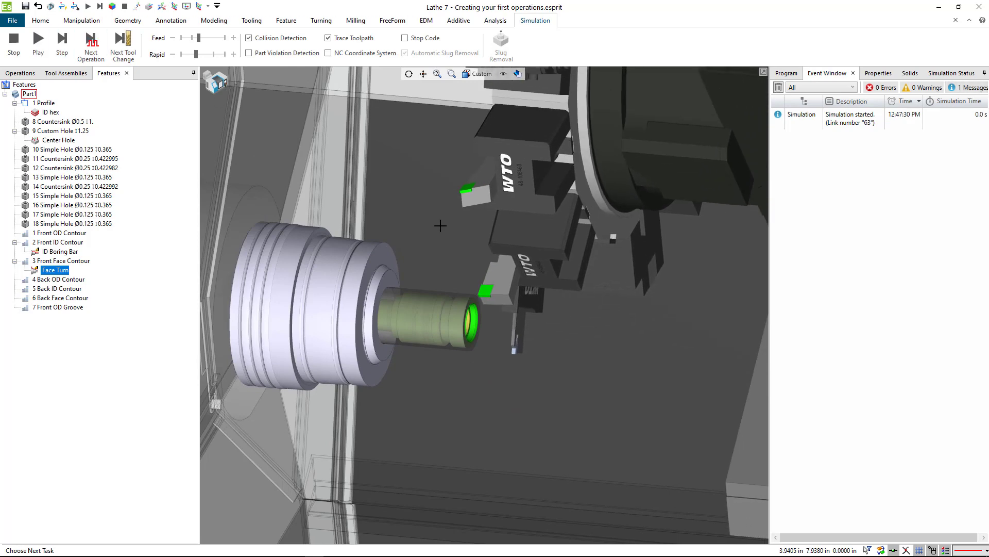
Step: Step through the Face Turn cut, viewing the tool turret and tool tip
{"action": "middle_click_drag", "start_coordinate": [536, 284], "coordinate": [280, 128]}
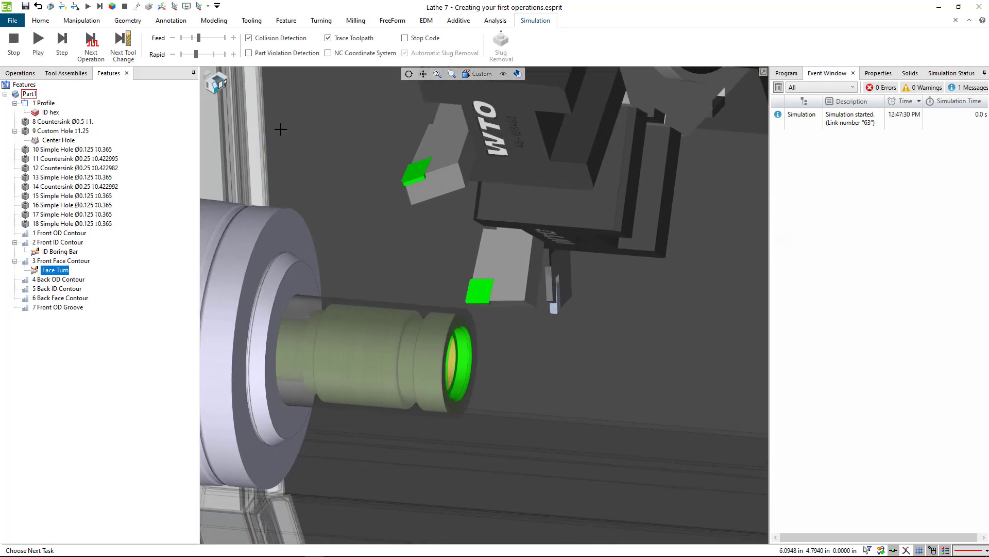
{"action": "left_click", "coordinate": [63, 49]}
{"action": "left_click", "coordinate": [63, 49]}
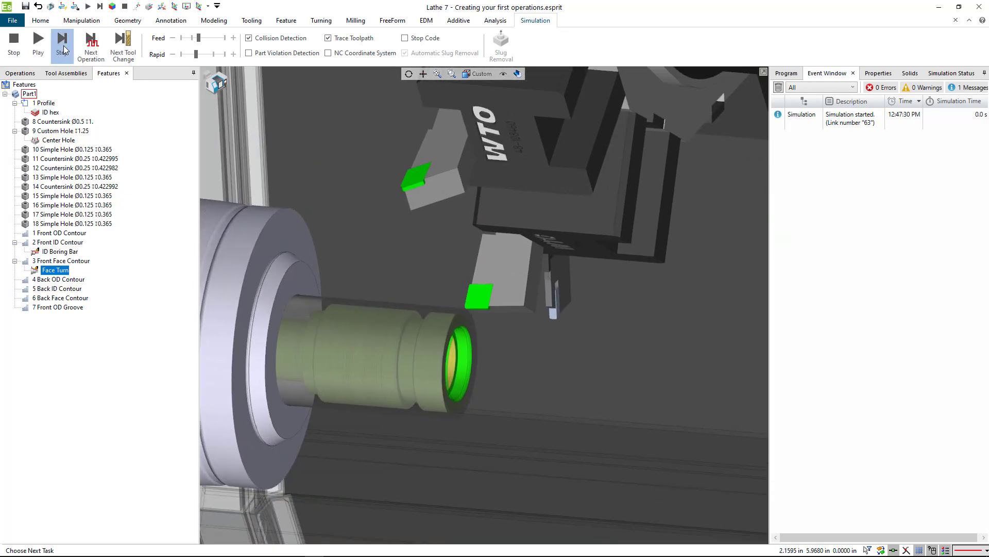
{"action": "left_click", "coordinate": [62, 50]}
{"action": "left_click", "coordinate": [62, 50]}
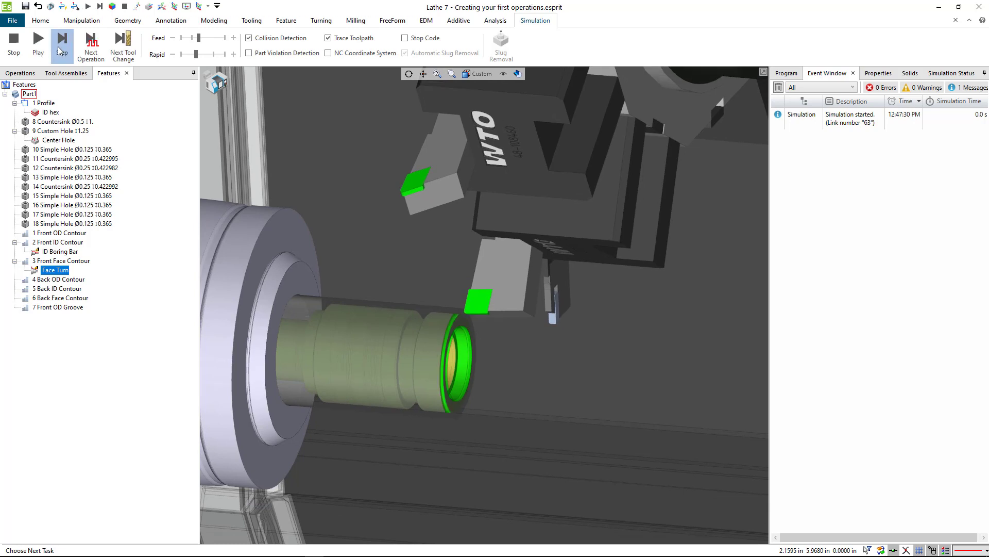
{"action": "left_click", "coordinate": [61, 51]}
{"action": "left_click", "coordinate": [61, 50]}
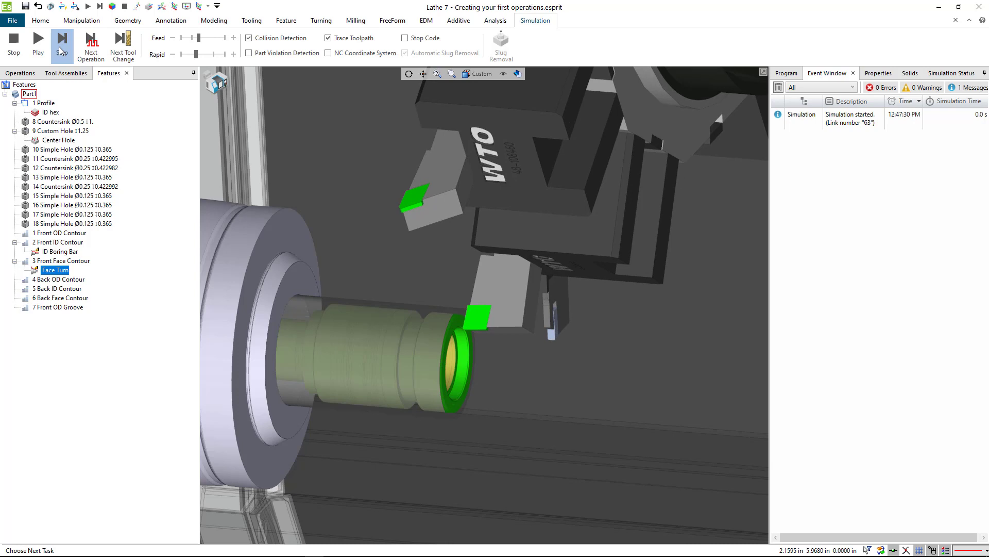
{"action": "scroll", "coordinate": [453, 330], "scroll_direction": "up", "scroll_amount": 5}
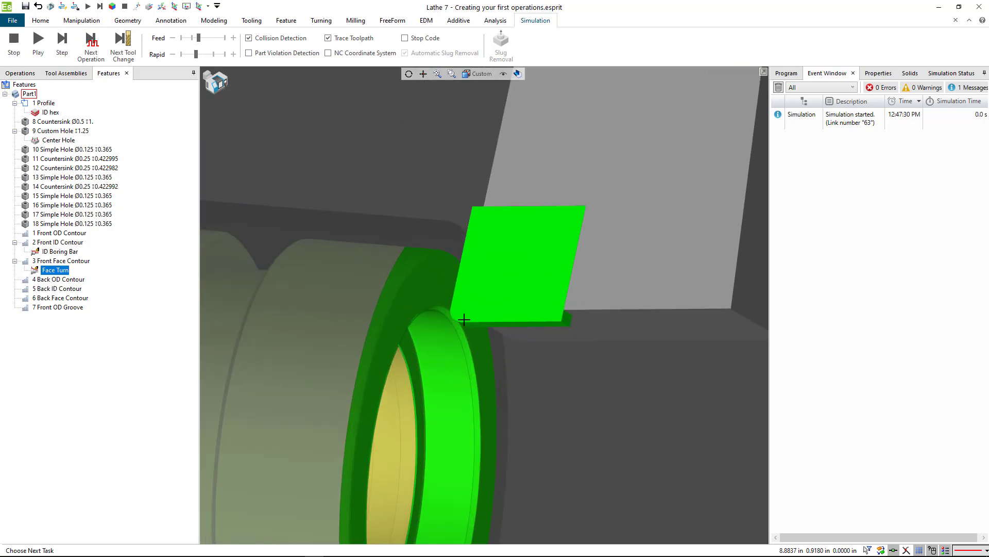
{"action": "middle_click_drag", "start_coordinate": [464, 320], "coordinate": [480, 322]}
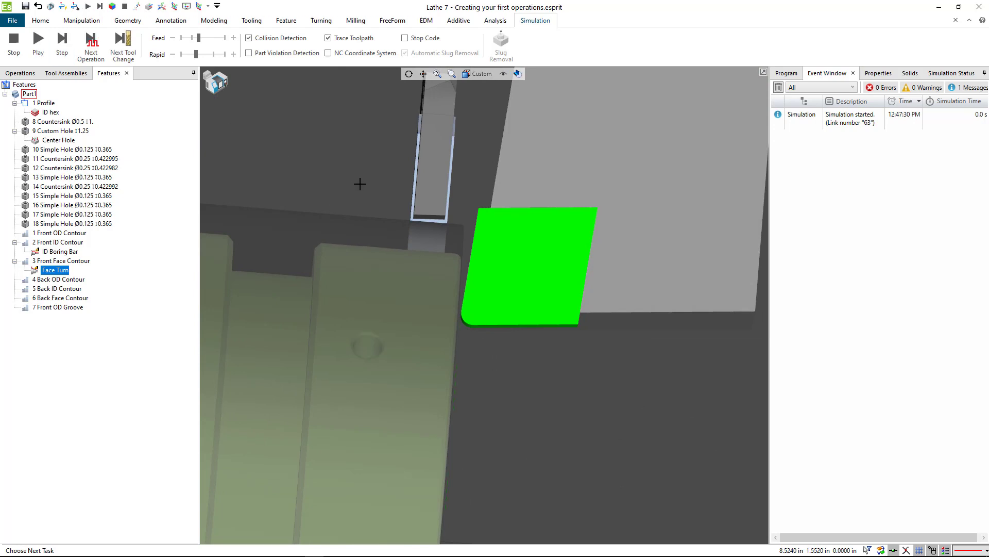
Step: Play the simulation to completion with 0 errors and 0 warnings, then stop and reset it
{"action": "left_click", "coordinate": [62, 49]}
{"action": "scroll", "coordinate": [471, 237], "scroll_direction": "down", "scroll_amount": 5}
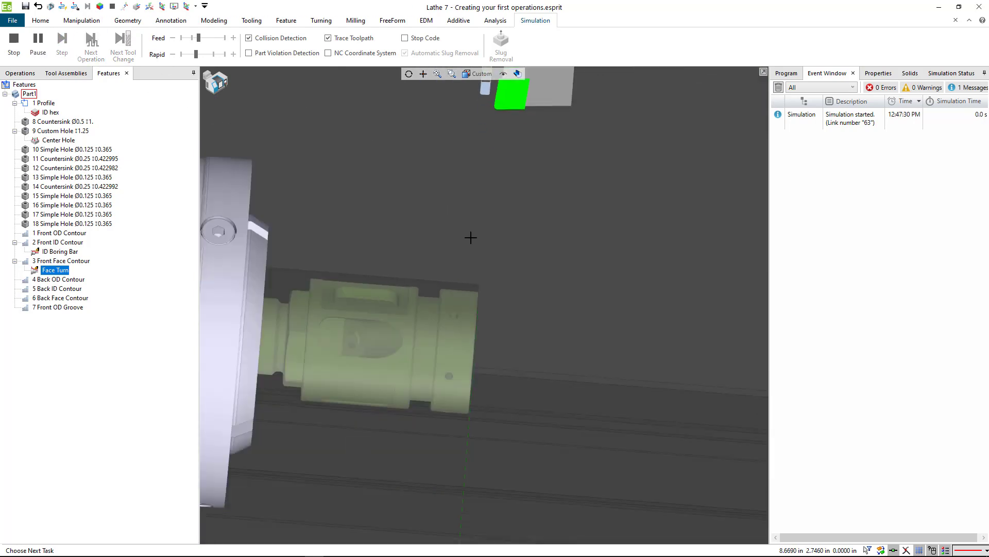
{"action": "scroll", "coordinate": [471, 237], "scroll_direction": "down", "scroll_amount": 5}
{"action": "middle_click_drag", "start_coordinate": [499, 271], "coordinate": [441, 288]}
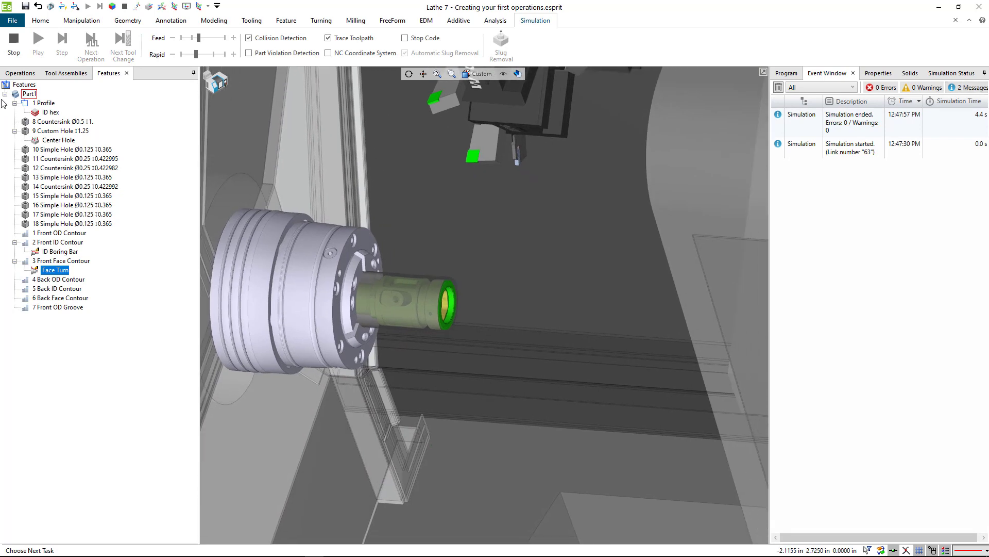
{"action": "left_click", "coordinate": [14, 47]}
{"action": "scroll", "coordinate": [447, 281], "scroll_direction": "up", "scroll_amount": 4}
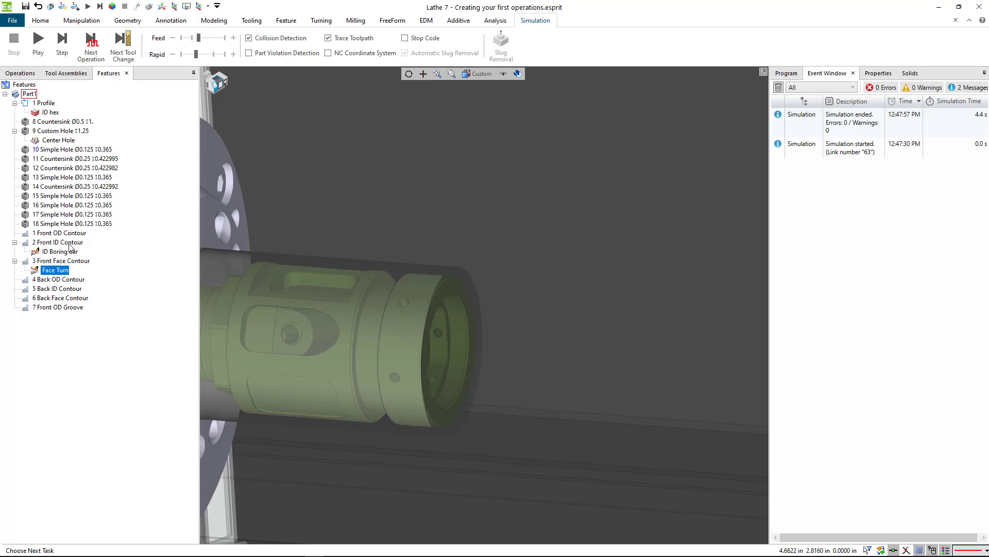
Step: Select the 1 Front OD Contour feature and bring up the Turning operation commands
{"action": "left_click", "coordinate": [56, 233]}
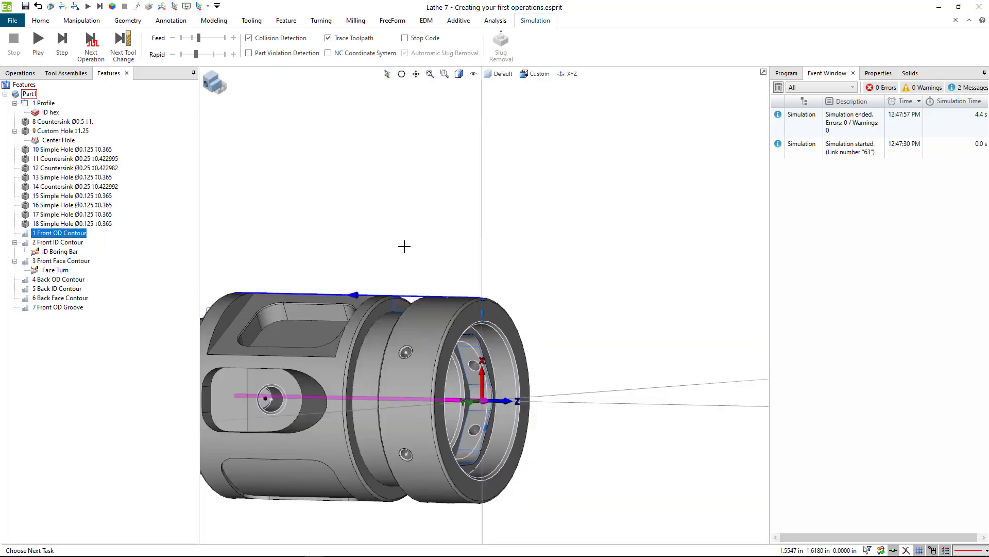
{"action": "mouse_move", "coordinate": [406, 246]}
{"action": "middle_mouse_down"}
{"action": "mouse_move", "coordinate": [436, 250]}
{"action": "mouse_move", "coordinate": [407, 244]}
{"action": "middle_mouse_up"}
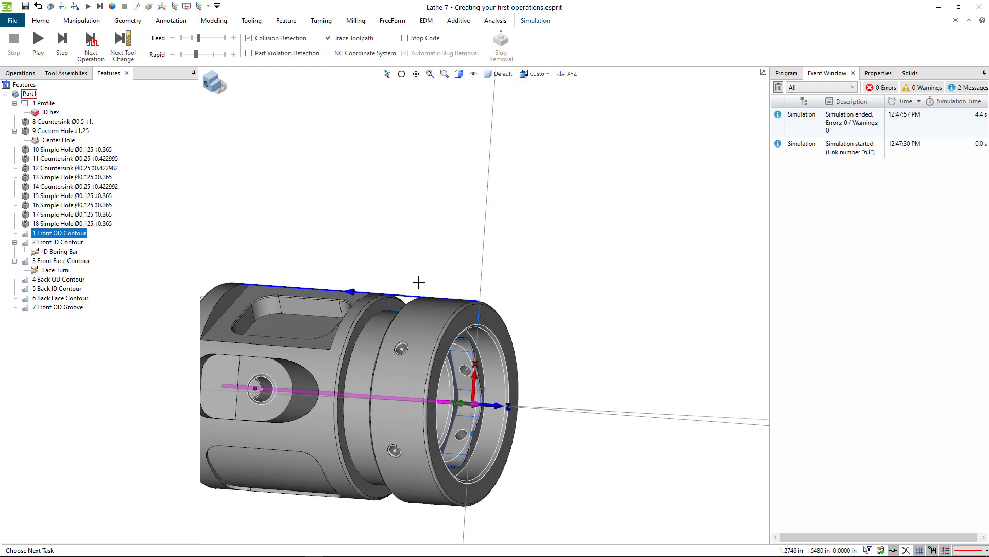
{"action": "middle_click_drag", "start_coordinate": [384, 231], "coordinate": [434, 206]}
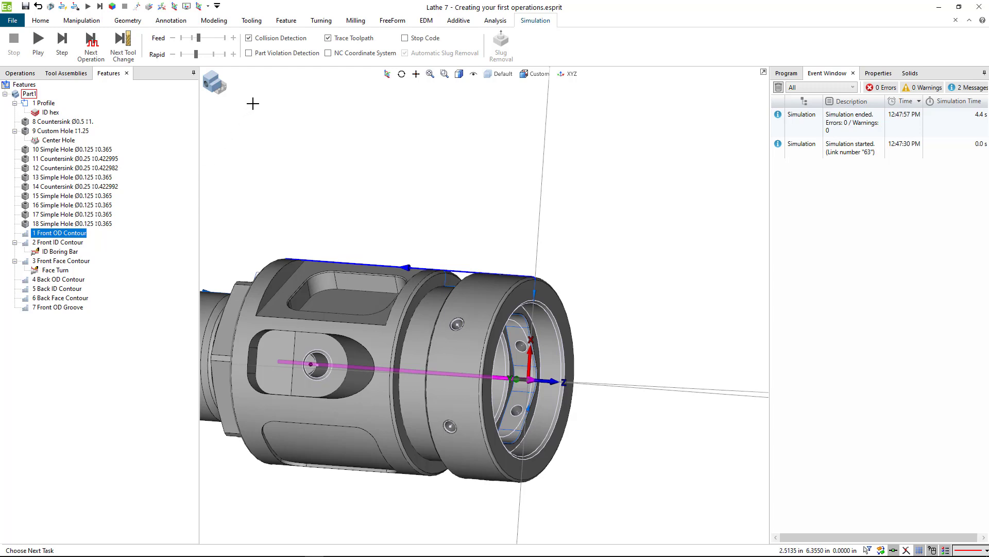
{"action": "left_click", "coordinate": [321, 20]}
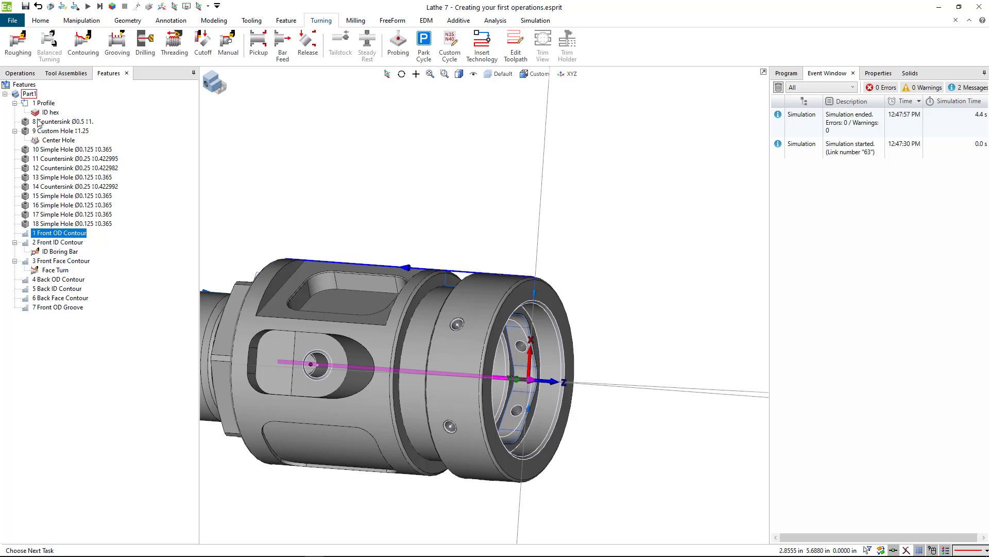
Step: Start a roughing operation on the contour using the OD RUFF tool
{"action": "left_click", "coordinate": [18, 47]}
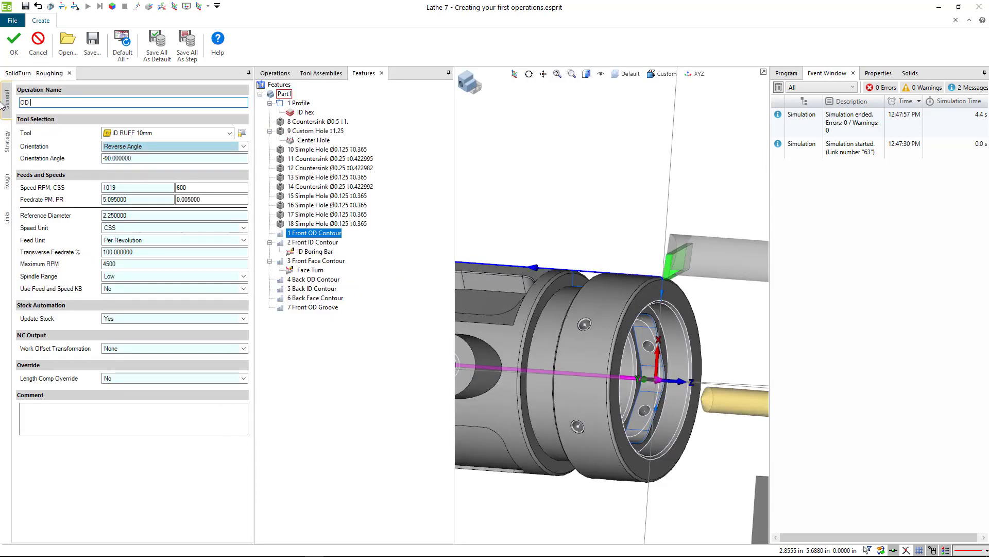
{"action": "type", "text": "Rough"}
{"action": "left_click", "coordinate": [142, 133]}
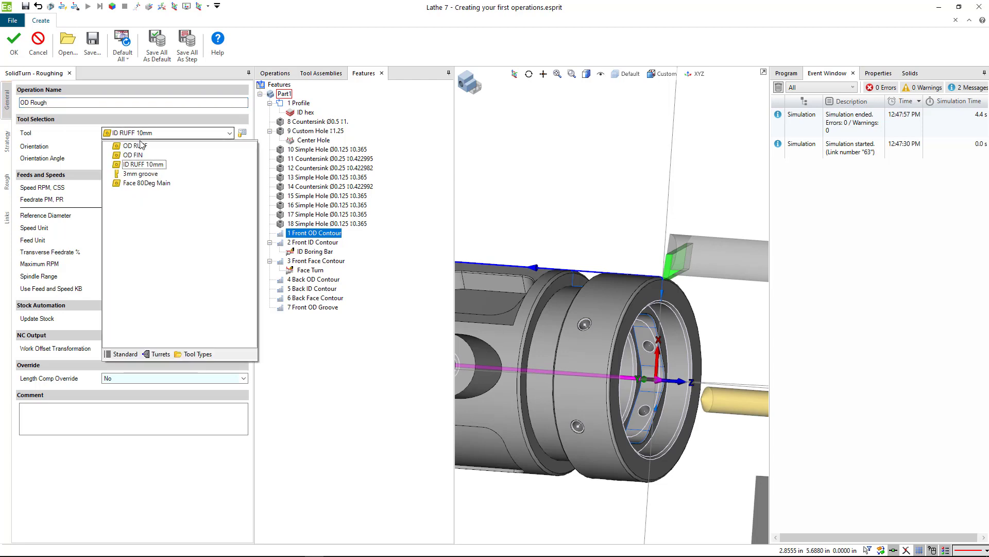
{"action": "left_click", "coordinate": [143, 147]}
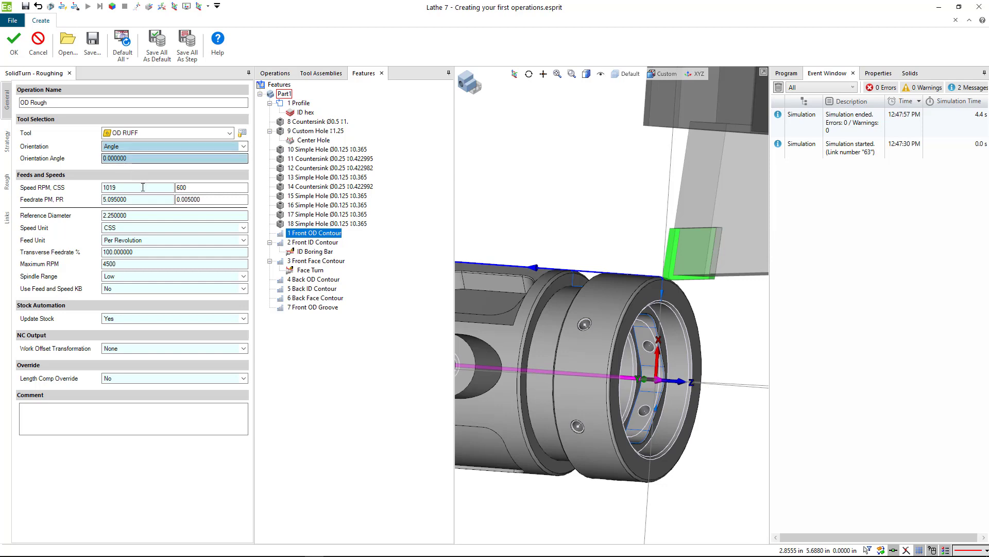
Step: Change the surface speed from 600 to 500 CSS so spindle speed recalculates to 849 RPM
{"action": "left_click", "coordinate": [163, 188]}
{"action": "key", "text": "Tab"}
{"action": "left_click", "coordinate": [161, 200]}
{"action": "key", "text": "Tab"}
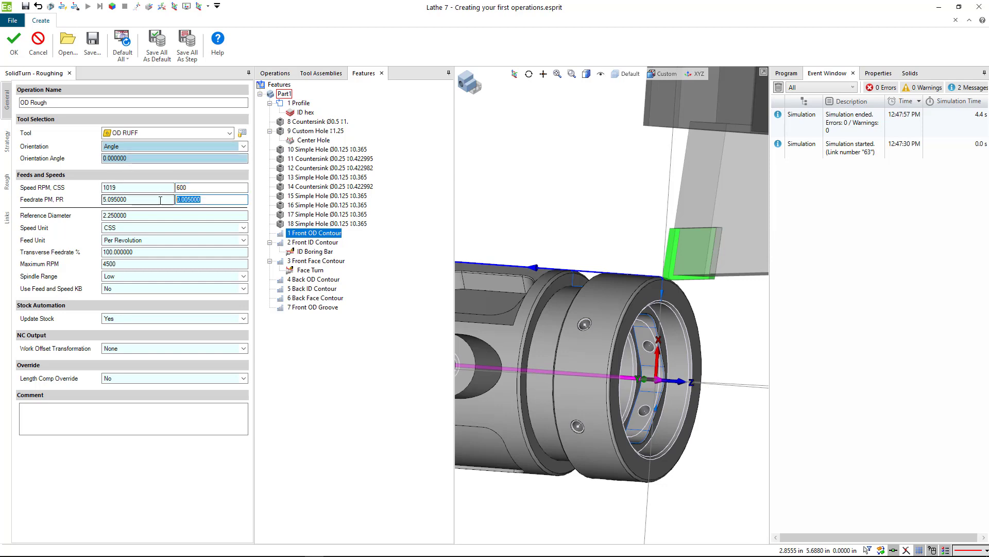
{"action": "left_click", "coordinate": [133, 187]}
{"action": "key", "text": "Tab"}
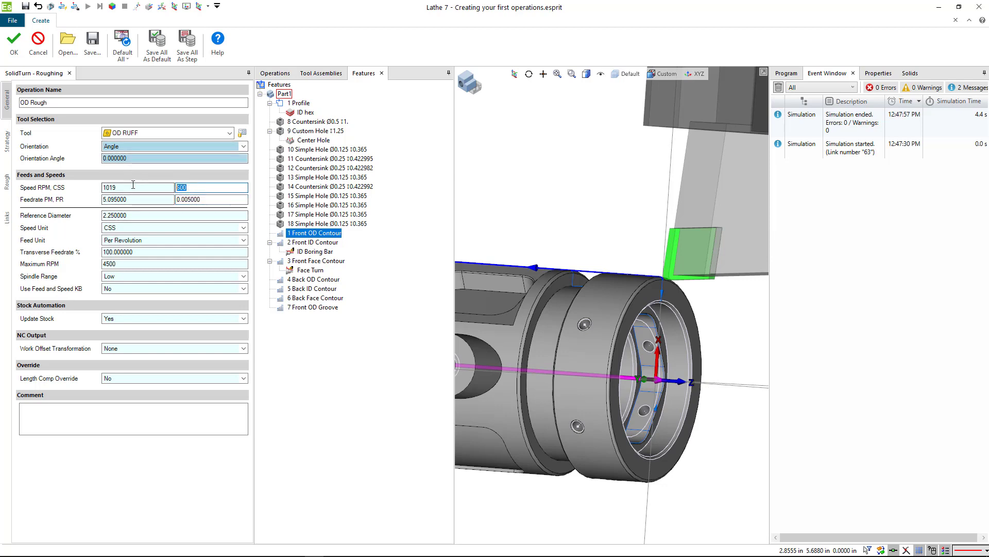
{"action": "type", "text": "500"}
{"action": "key", "text": "Tab"}
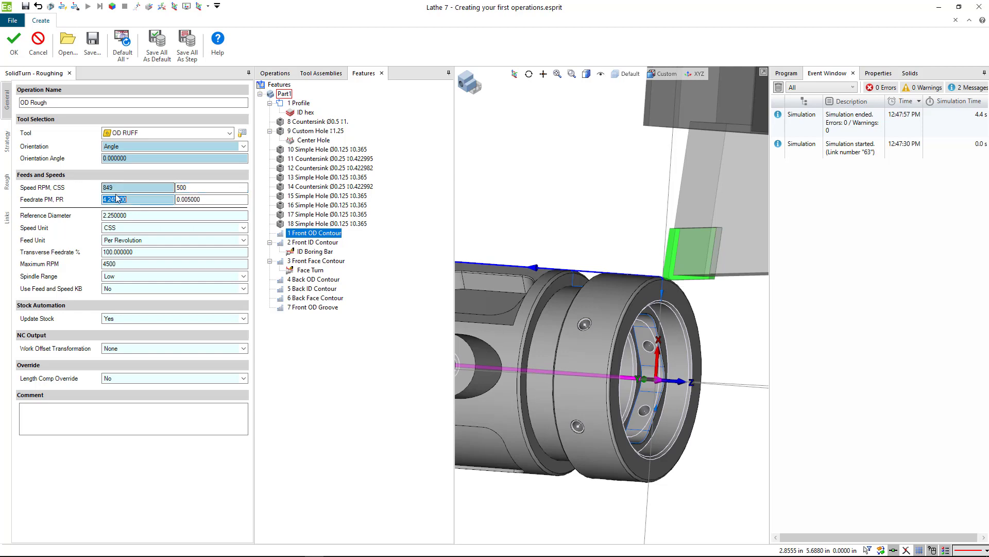
Step: Set the Strategy page End Extension to 0.05 after checking the part's shoulder edge
{"action": "left_click", "coordinate": [8, 142]}
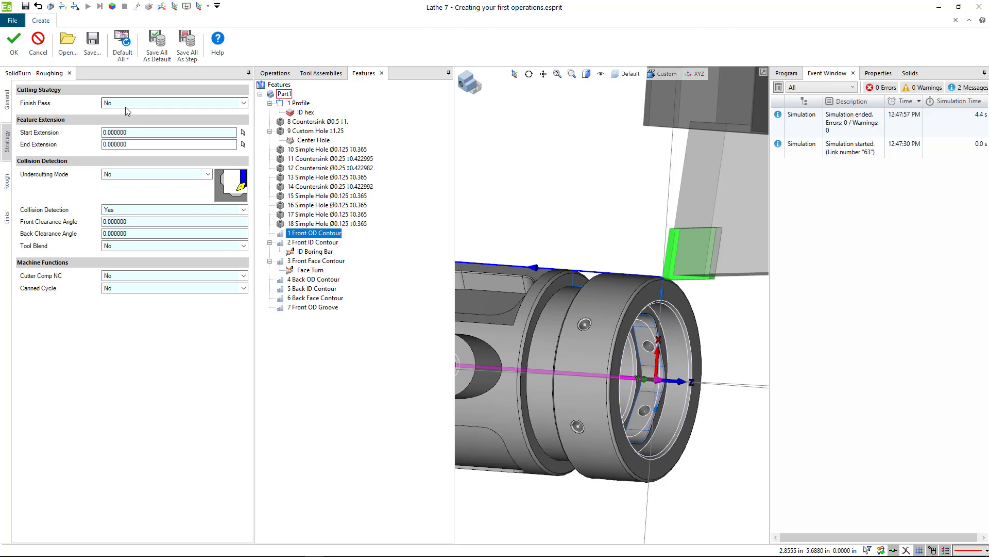
{"action": "key", "text": "Tab"}
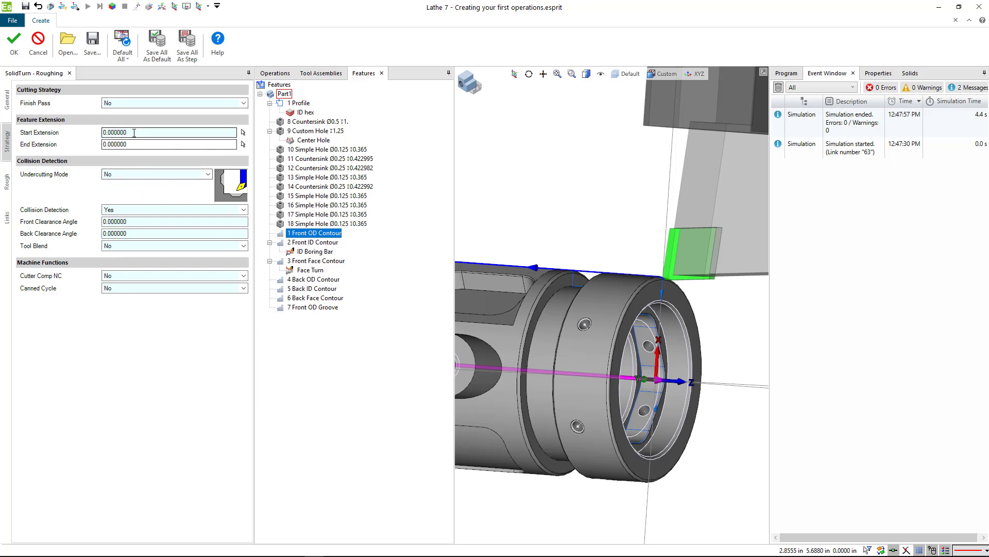
{"action": "key", "text": "Tab"}
{"action": "middle_click_drag", "start_coordinate": [562, 238], "coordinate": [589, 236]}
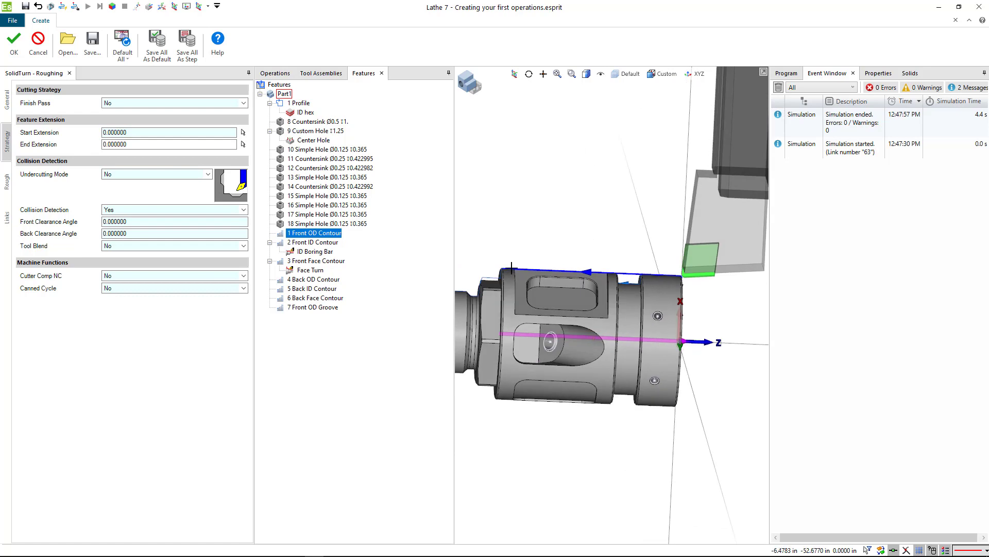
{"action": "scroll", "coordinate": [497, 267], "scroll_direction": "up", "scroll_amount": 5}
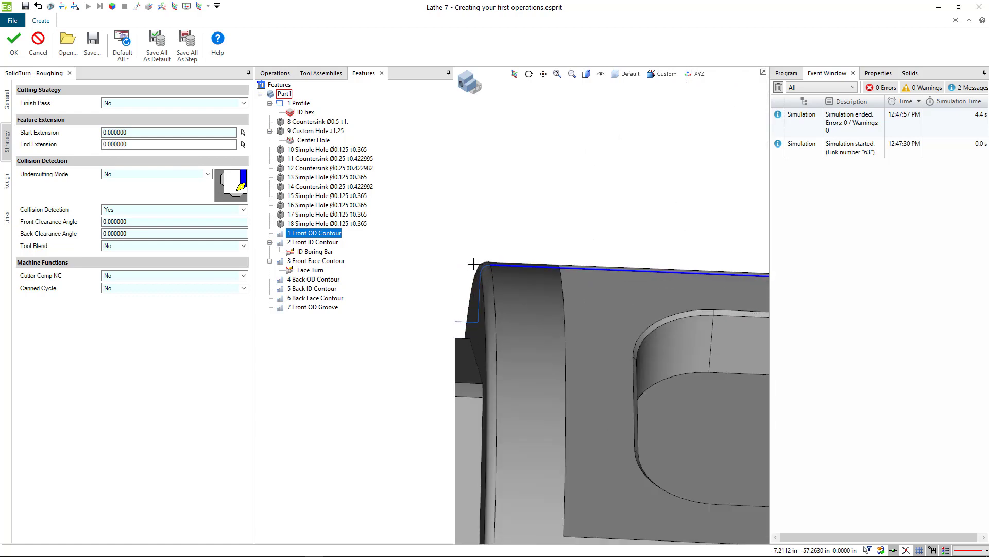
{"action": "middle_click_drag", "start_coordinate": [521, 250], "coordinate": [514, 248]}
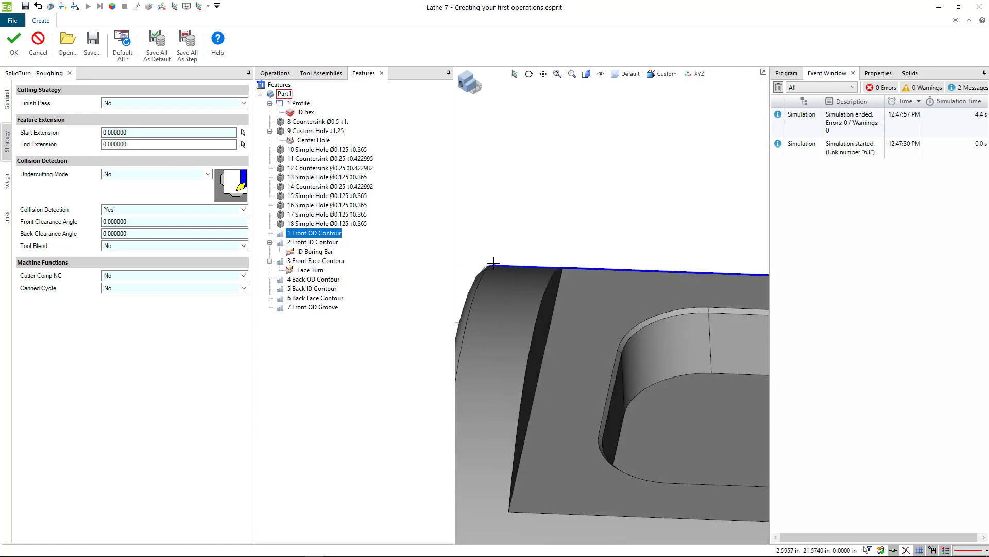
{"action": "left_click", "coordinate": [123, 145]}
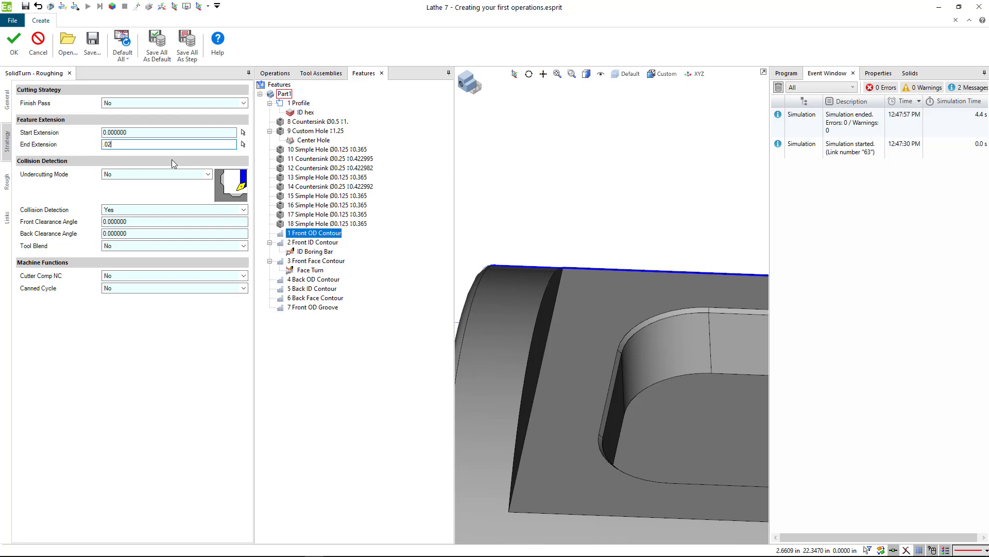
{"action": "left_click", "coordinate": [121, 145]}
{"action": "scroll", "coordinate": [548, 227], "scroll_direction": "down", "scroll_amount": 3}
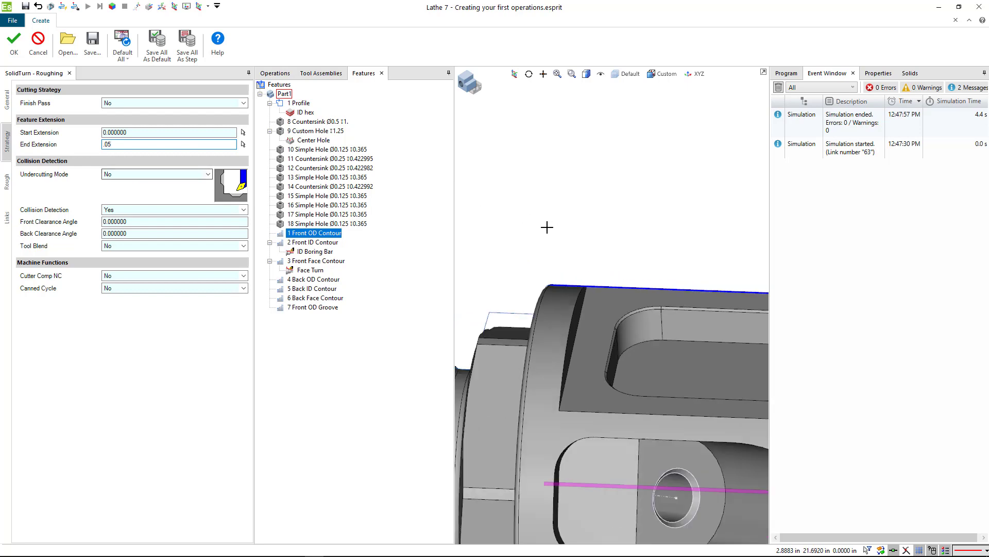
{"action": "scroll", "coordinate": [548, 227], "scroll_direction": "down", "scroll_amount": 3}
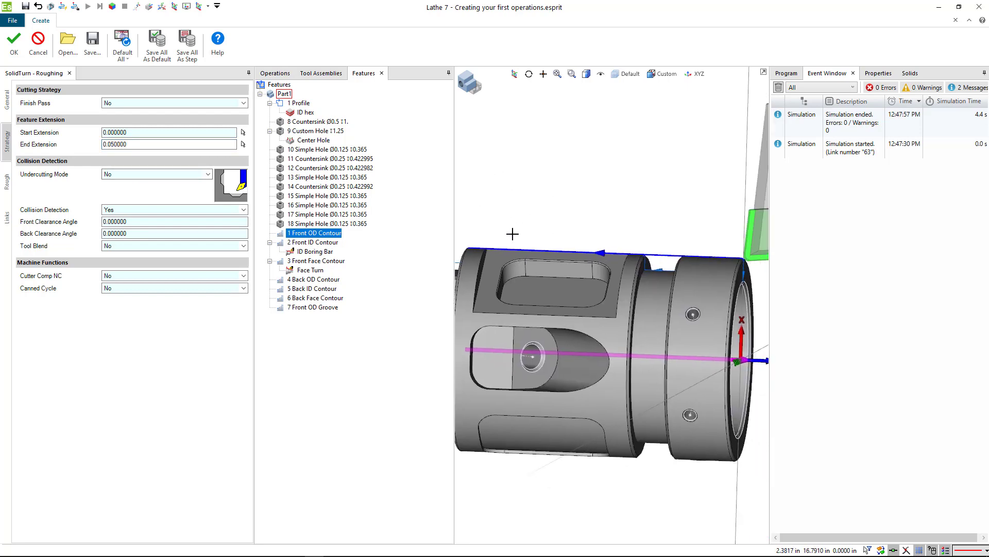
{"action": "left_click", "coordinate": [10, 178]}
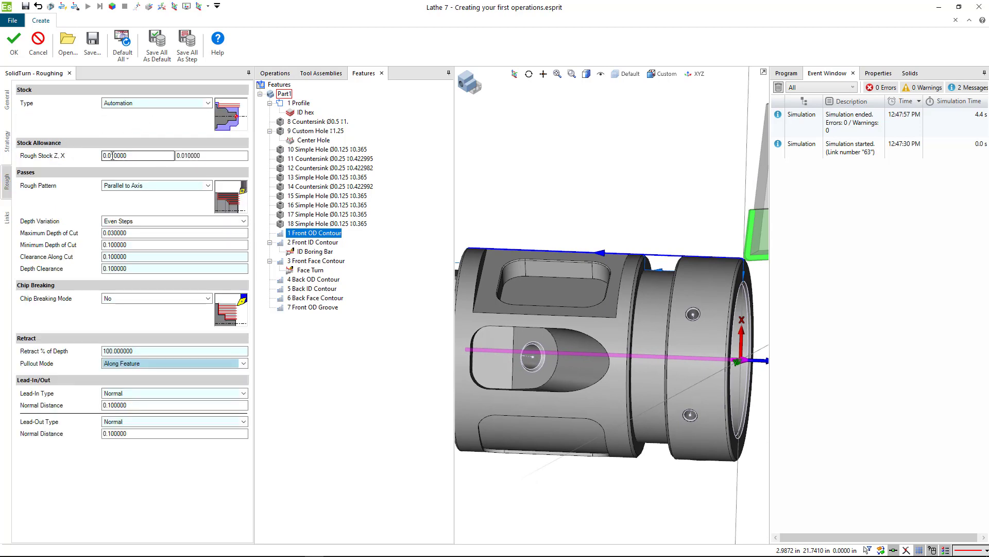
Step: Set the Rough lead-in type to Tangent with a 0.1 tangent distance
{"action": "left_click_drag", "start_coordinate": [112, 155], "coordinate": [170, 155]}
{"action": "left_click", "coordinate": [134, 233]}
{"action": "left_click", "coordinate": [114, 233]}
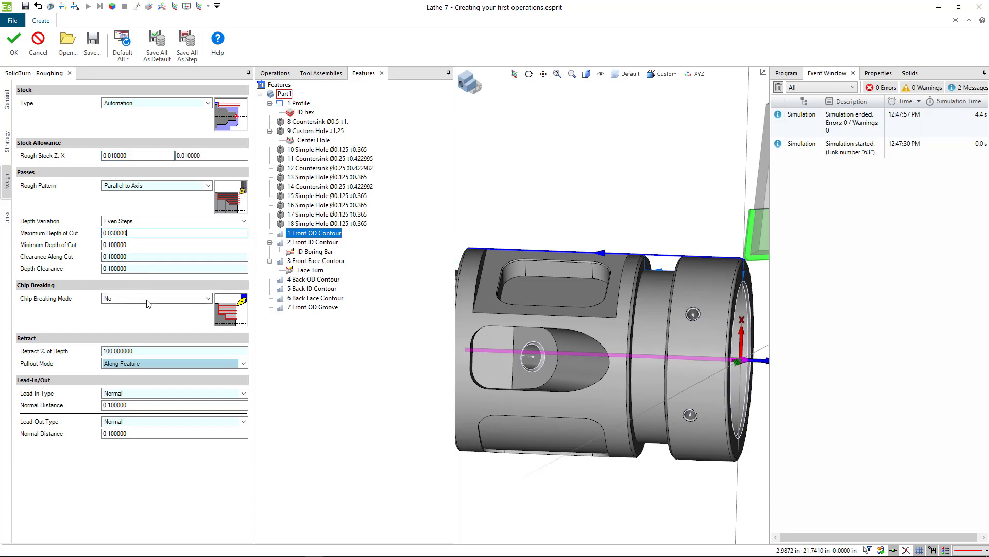
{"action": "left_click", "coordinate": [128, 395]}
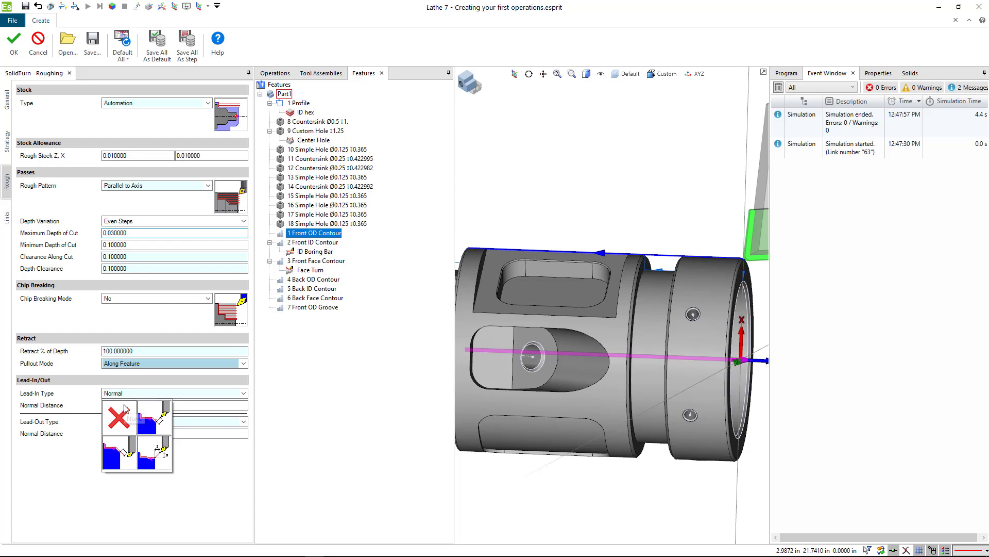
{"action": "left_click", "coordinate": [119, 452]}
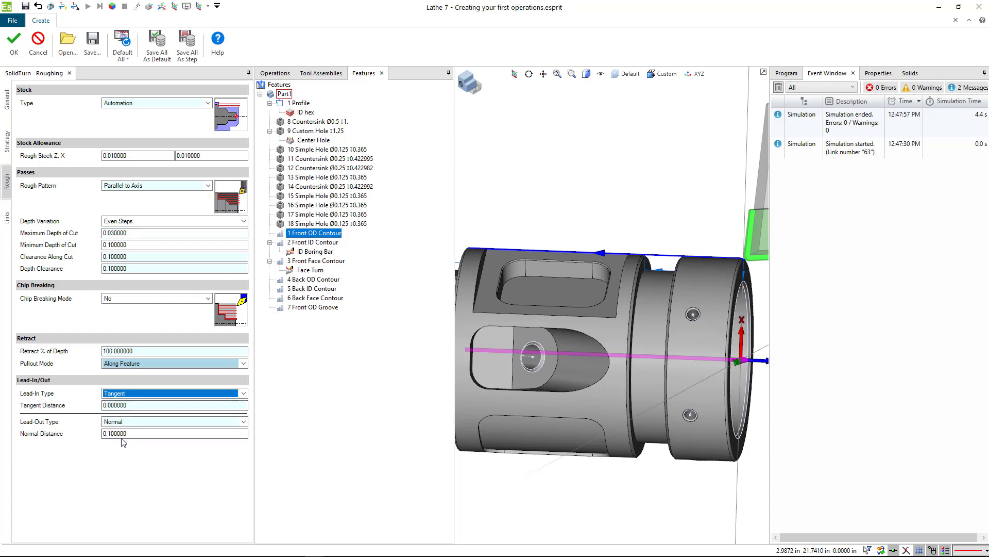
{"action": "left_click_drag", "start_coordinate": [129, 405], "coordinate": [118, 405]}
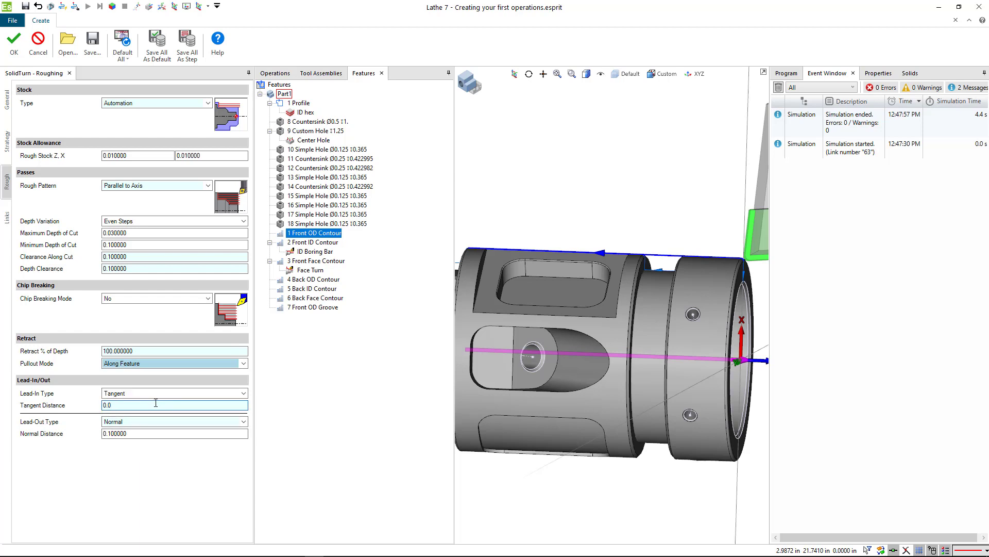
{"action": "left_click", "coordinate": [137, 434]}
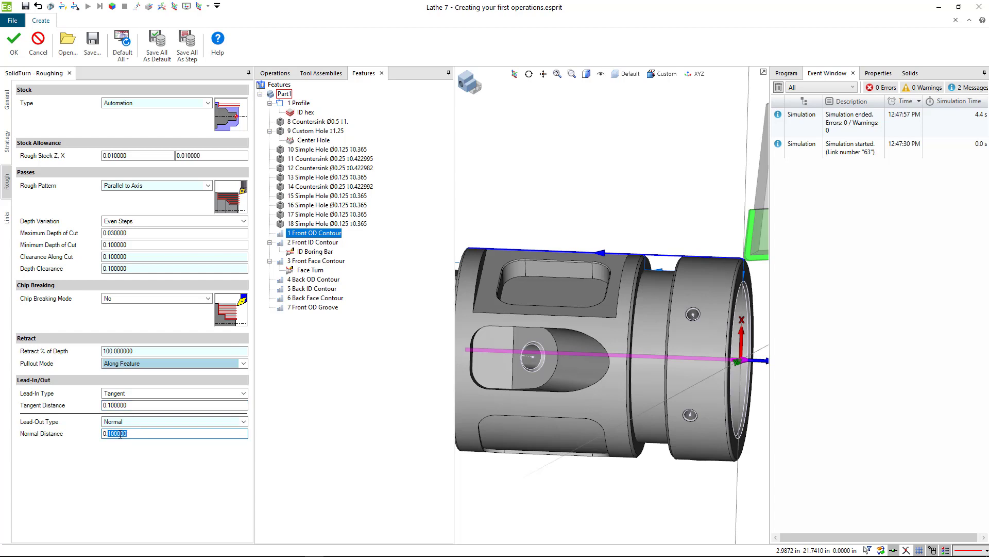
{"action": "left_click", "coordinate": [7, 216]}
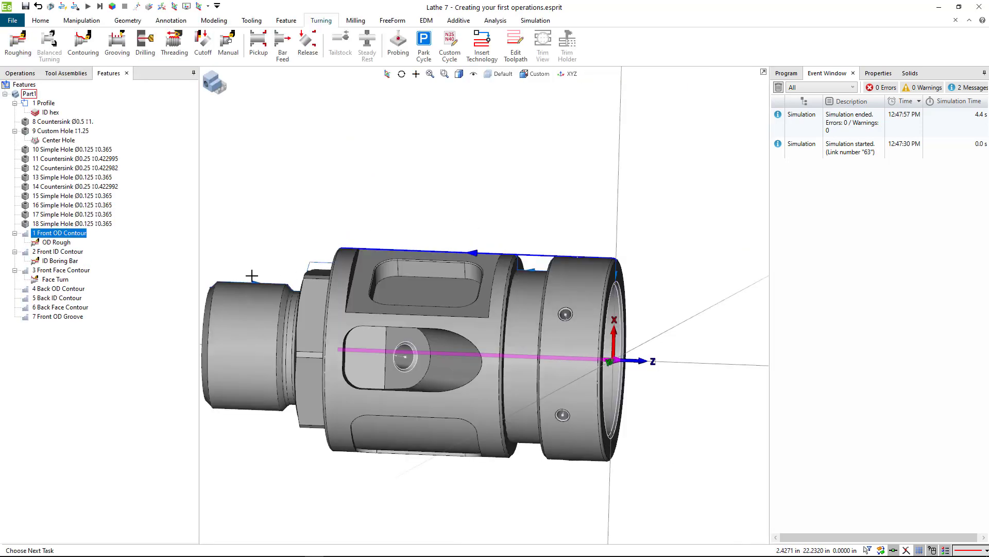
Step: Show the OD Rough toolpath and orbit and zoom around the part to inspect it
{"action": "left_click", "coordinate": [70, 242]}
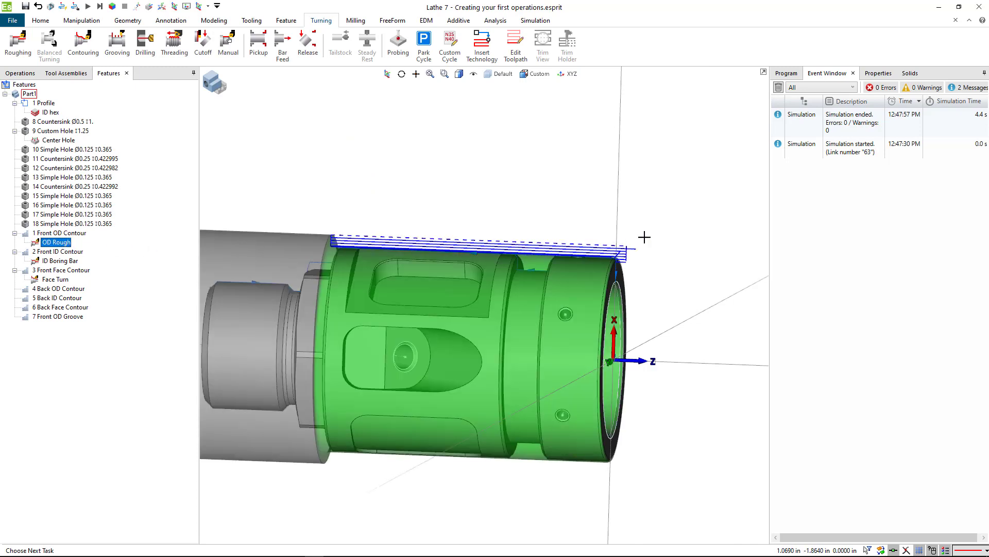
{"action": "scroll", "coordinate": [345, 248], "scroll_direction": "up", "scroll_amount": 5}
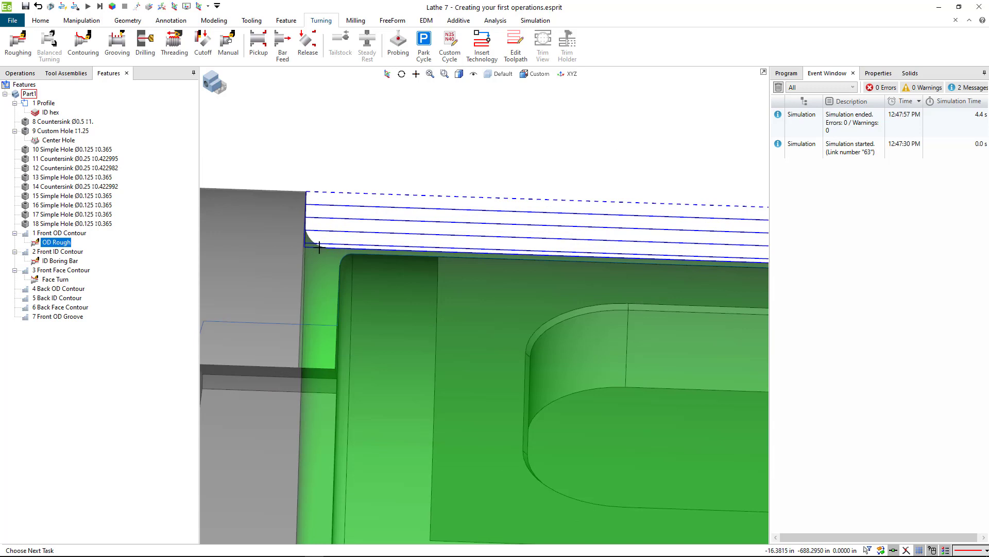
{"action": "scroll", "coordinate": [416, 231], "scroll_direction": "down", "scroll_amount": 3}
{"action": "middle_click_drag", "start_coordinate": [489, 266], "coordinate": [487, 264]}
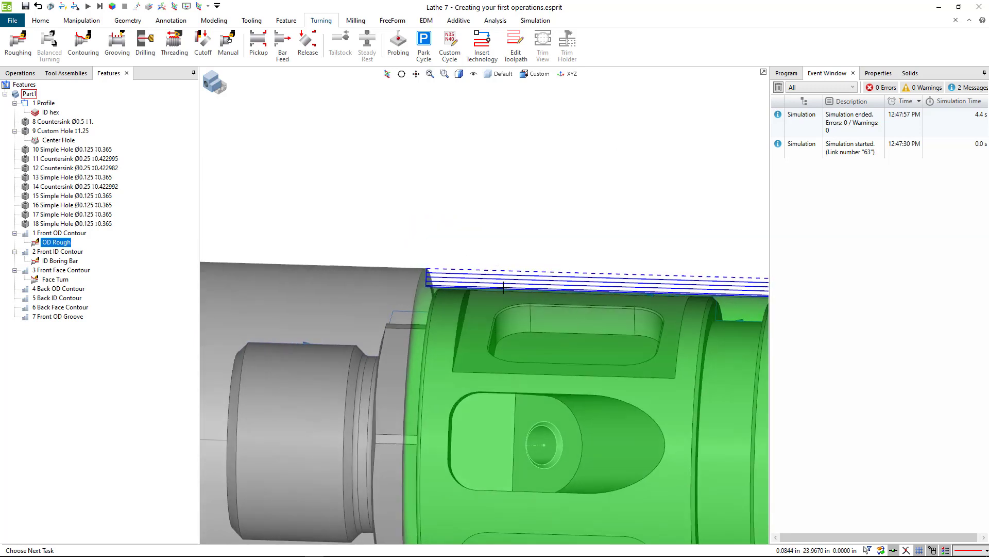
{"action": "scroll", "coordinate": [503, 286], "scroll_direction": "up", "scroll_amount": 3}
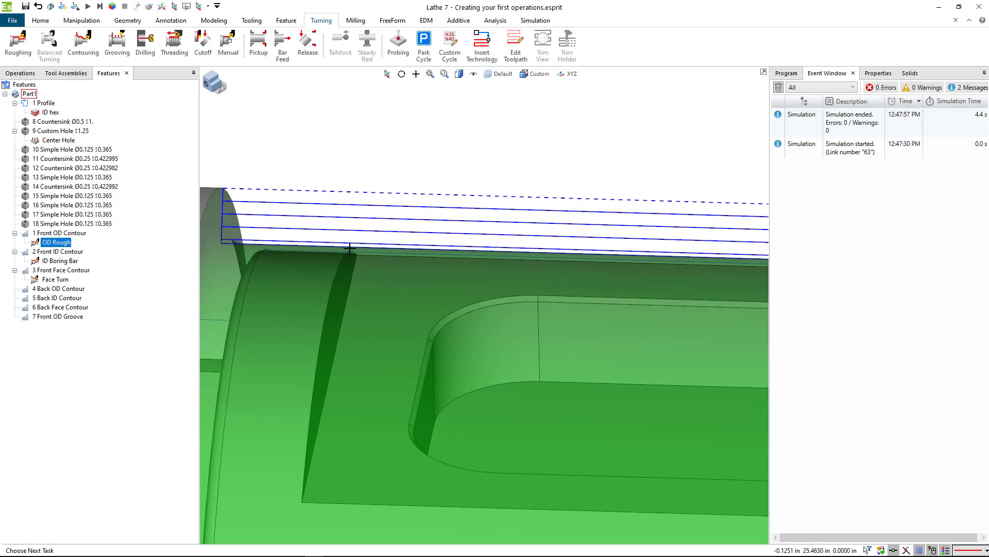
{"action": "scroll", "coordinate": [414, 210], "scroll_direction": "down", "scroll_amount": 5}
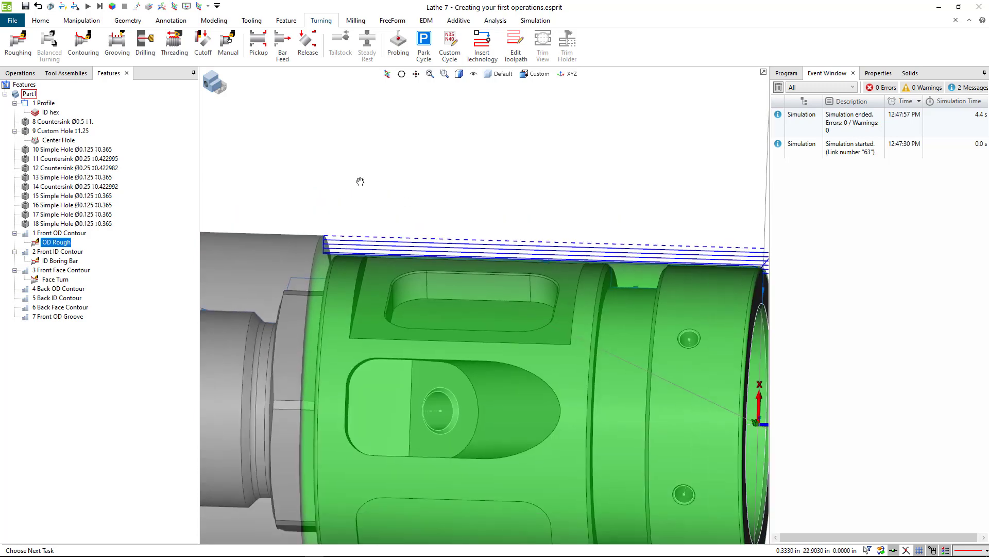
{"action": "middle_click_drag", "start_coordinate": [449, 194], "coordinate": [445, 197]}
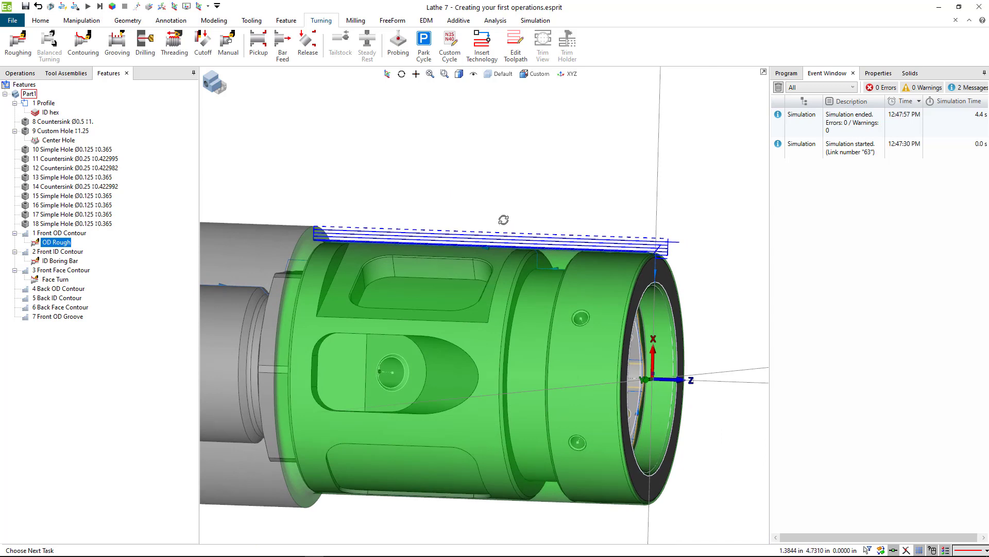
{"action": "middle_click_drag", "start_coordinate": [503, 220], "coordinate": [512, 216]}
{"action": "scroll", "coordinate": [393, 183], "scroll_direction": "down", "scroll_amount": 2}
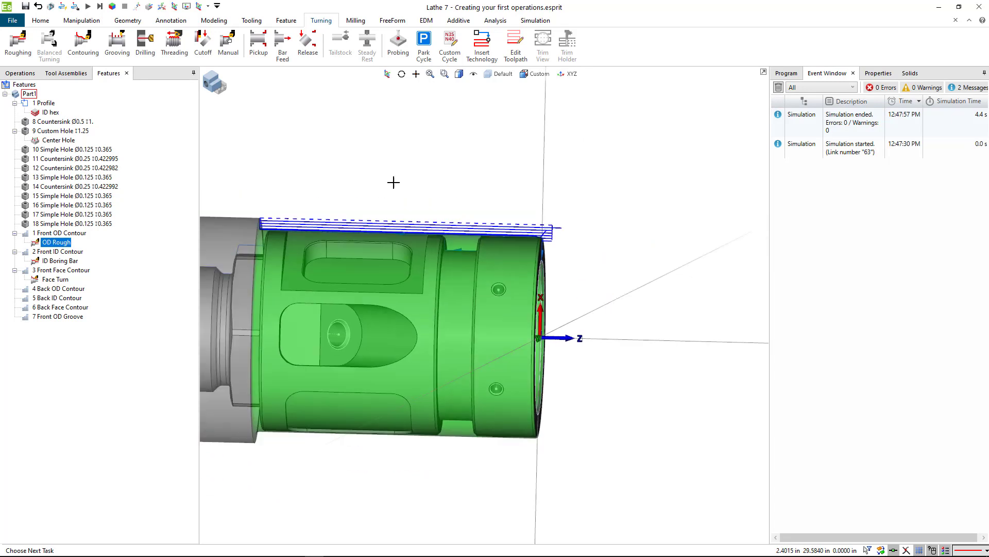
Step: Pick the OD Rough operation under T1 OD RUFF in the Program list and start the simulation
{"action": "left_click", "coordinate": [787, 73]}
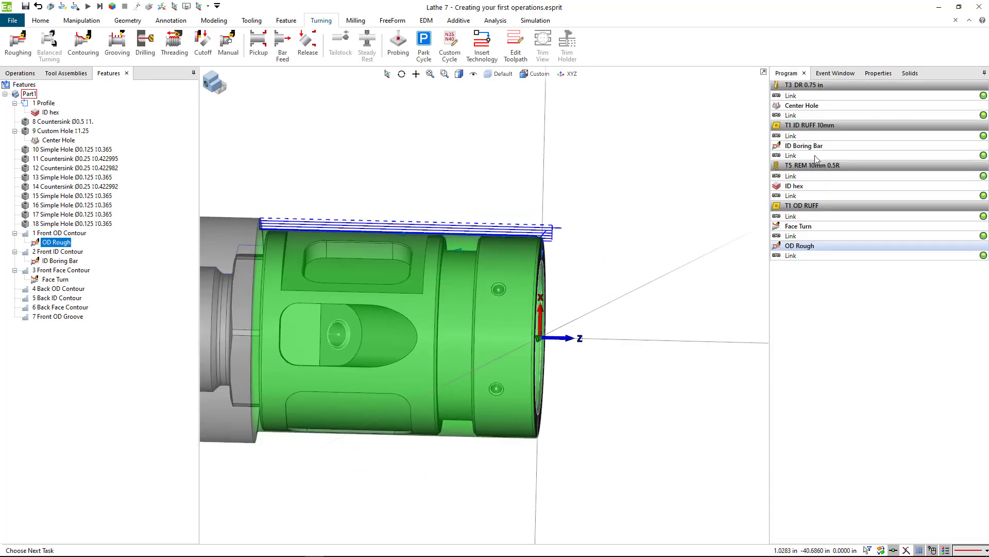
{"action": "left_click", "coordinate": [803, 217]}
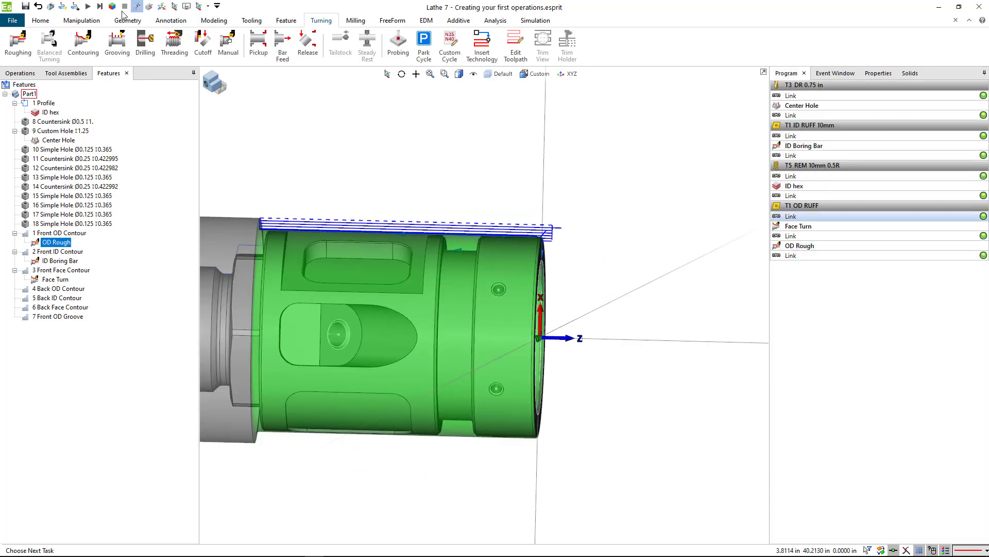
{"action": "left_click", "coordinate": [88, 6]}
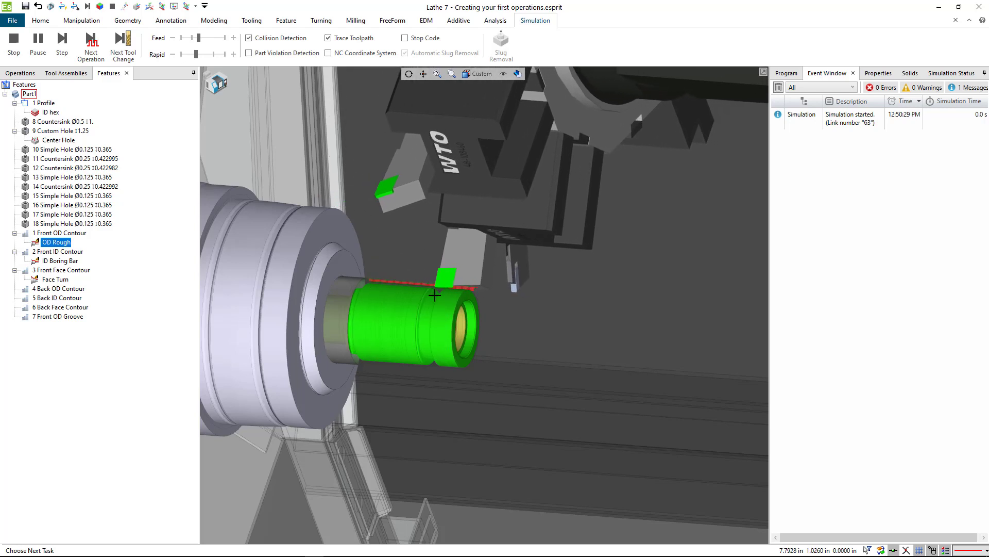
Step: Confirm the finished simulation shows 0 errors and 0 warnings, then stop it
{"action": "scroll", "coordinate": [435, 288], "scroll_direction": "up", "scroll_amount": 3}
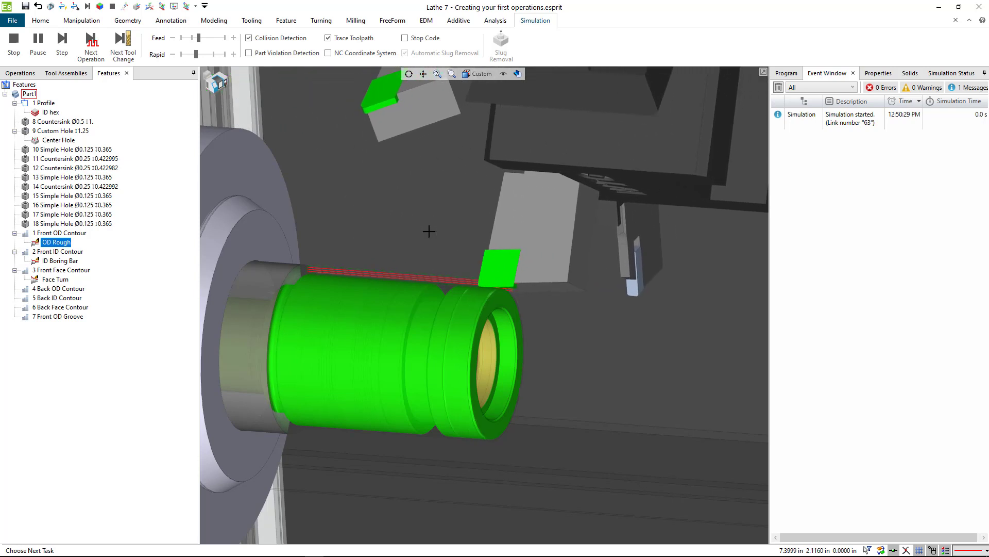
{"action": "scroll", "coordinate": [428, 232], "scroll_direction": "down", "scroll_amount": 4}
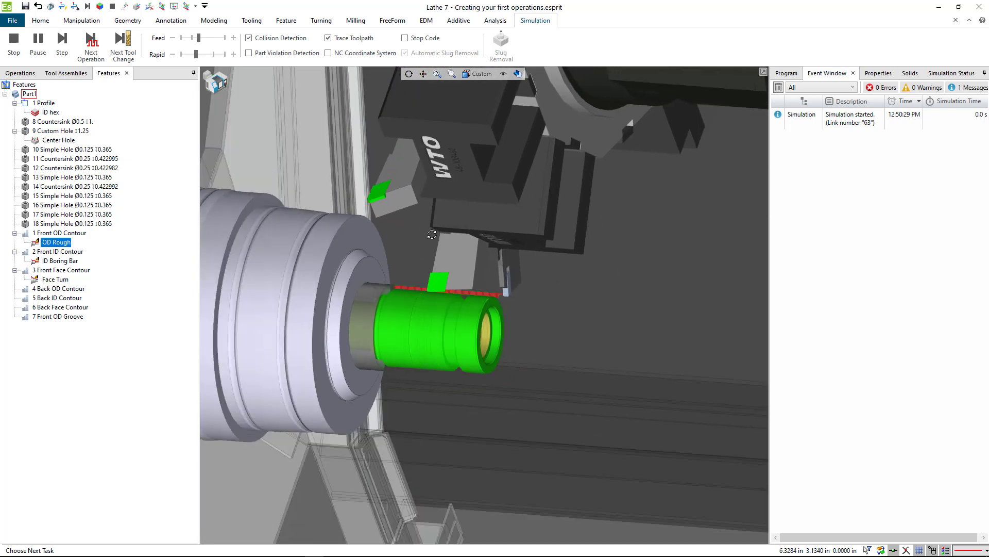
{"action": "scroll", "coordinate": [454, 259], "scroll_direction": "down", "scroll_amount": 2}
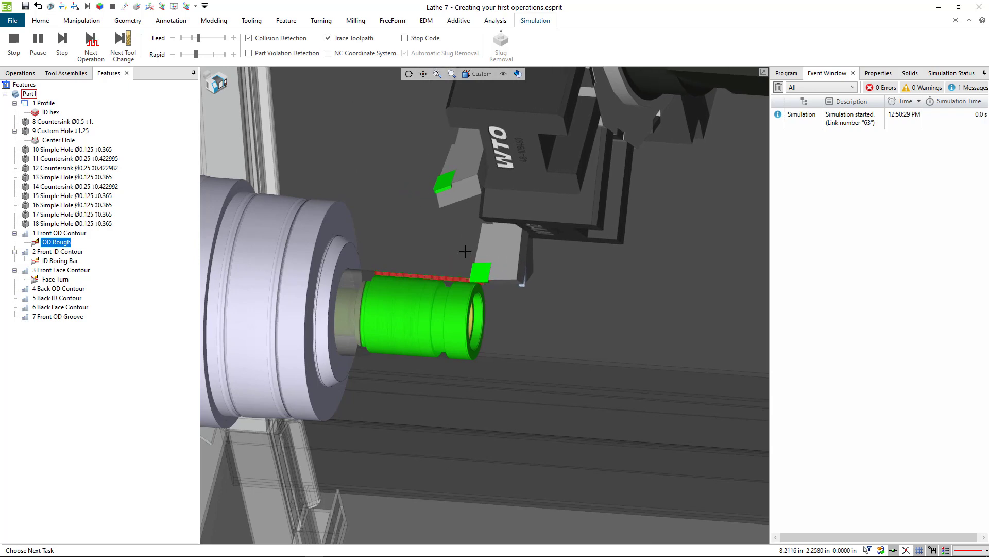
{"action": "scroll", "coordinate": [465, 253], "scroll_direction": "down", "scroll_amount": 2}
{"action": "scroll", "coordinate": [465, 254], "scroll_direction": "down", "scroll_amount": 2}
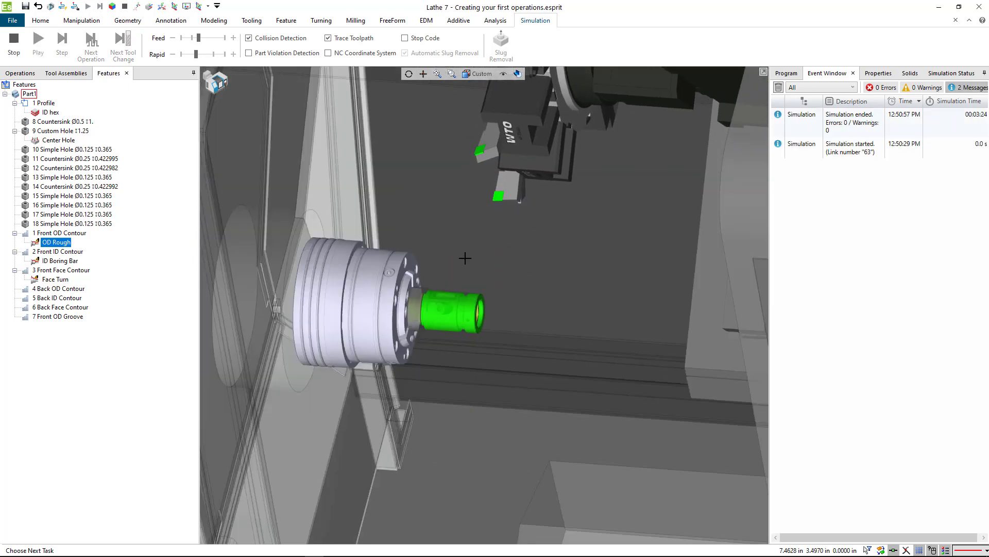
{"action": "scroll", "coordinate": [472, 302], "scroll_direction": "up", "scroll_amount": 1}
{"action": "scroll", "coordinate": [472, 302], "scroll_direction": "up", "scroll_amount": 3}
{"action": "scroll", "coordinate": [472, 301], "scroll_direction": "up", "scroll_amount": 2}
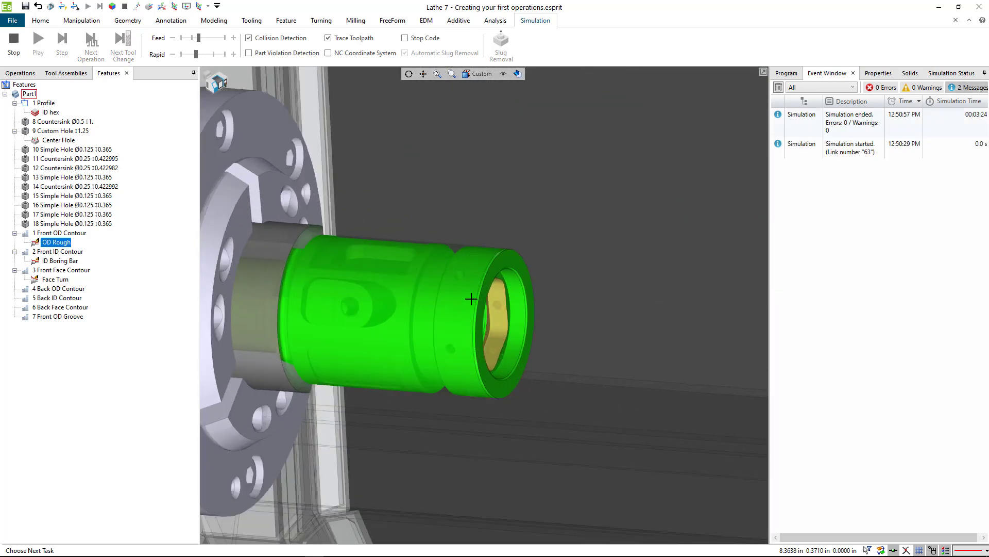
{"action": "left_click", "coordinate": [15, 44]}
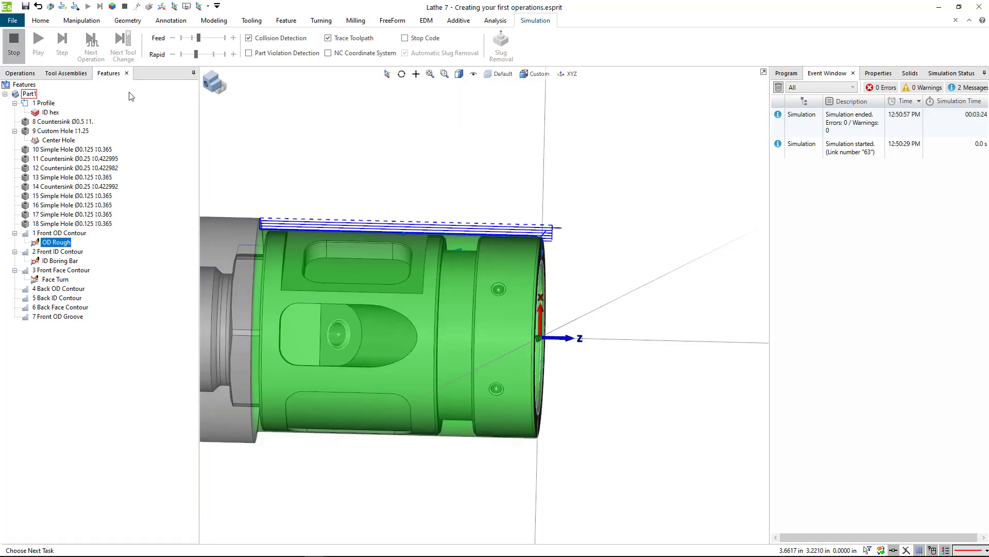
Step: Clear the OD Rough selection and inspect the roughed part in the machine simulation view
{"action": "left_click", "coordinate": [485, 188]}
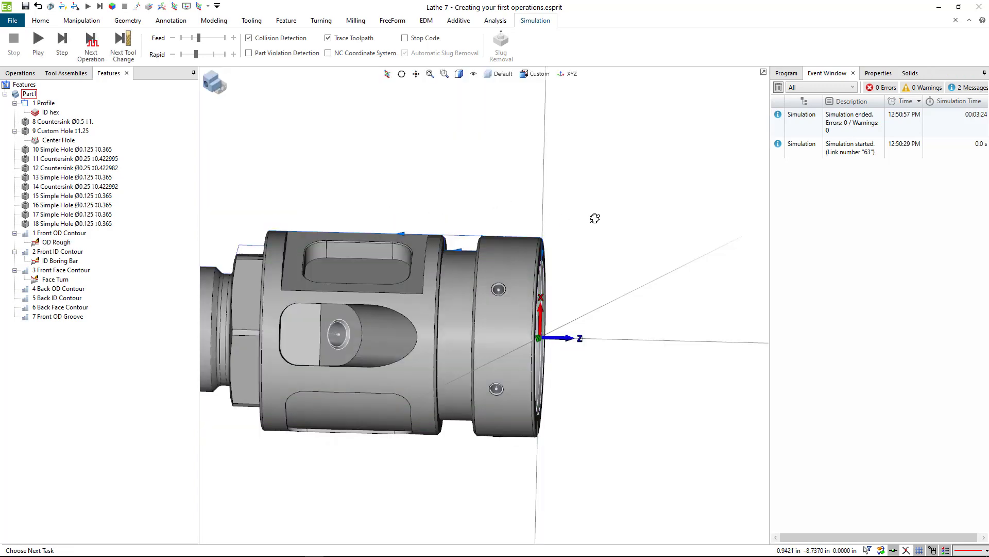
{"action": "mouse_move", "coordinate": [594, 218]}
{"action": "middle_mouse_down"}
{"action": "mouse_move", "coordinate": [583, 210]}
{"action": "mouse_move", "coordinate": [578, 219]}
{"action": "middle_mouse_up"}
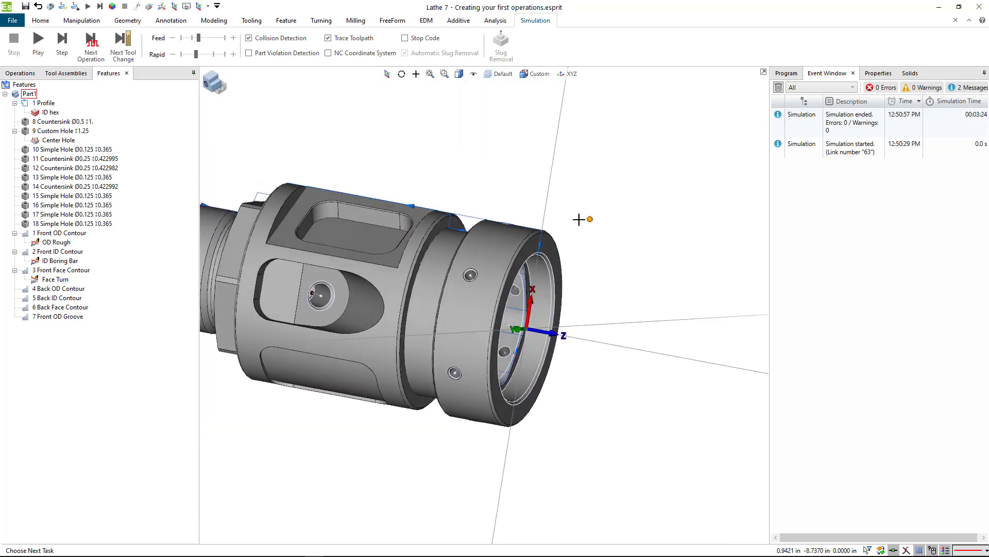
{"action": "scroll", "coordinate": [522, 220], "scroll_direction": "up", "scroll_amount": 3}
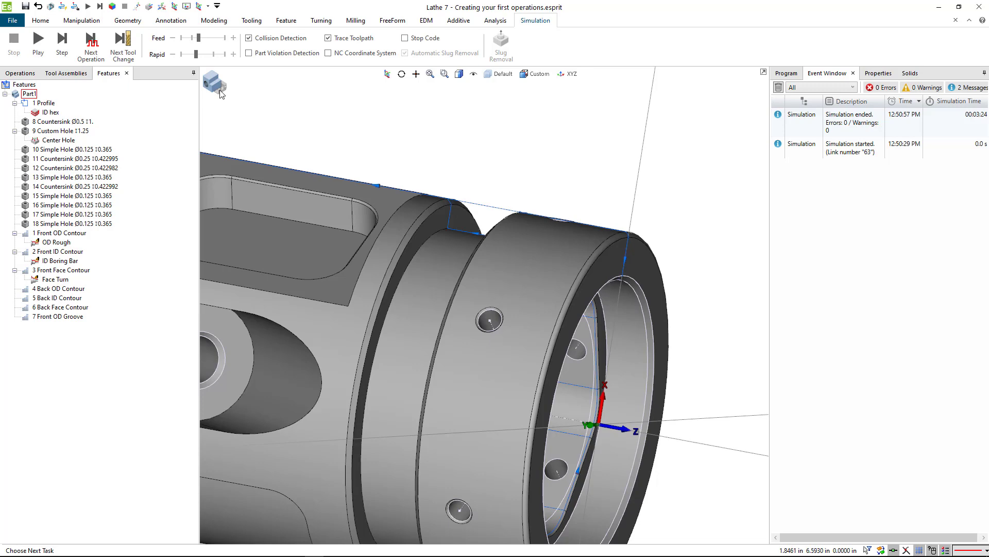
{"action": "key", "text": "ctrl+Tab"}
{"action": "scroll", "coordinate": [405, 191], "scroll_direction": "down", "scroll_amount": 10}
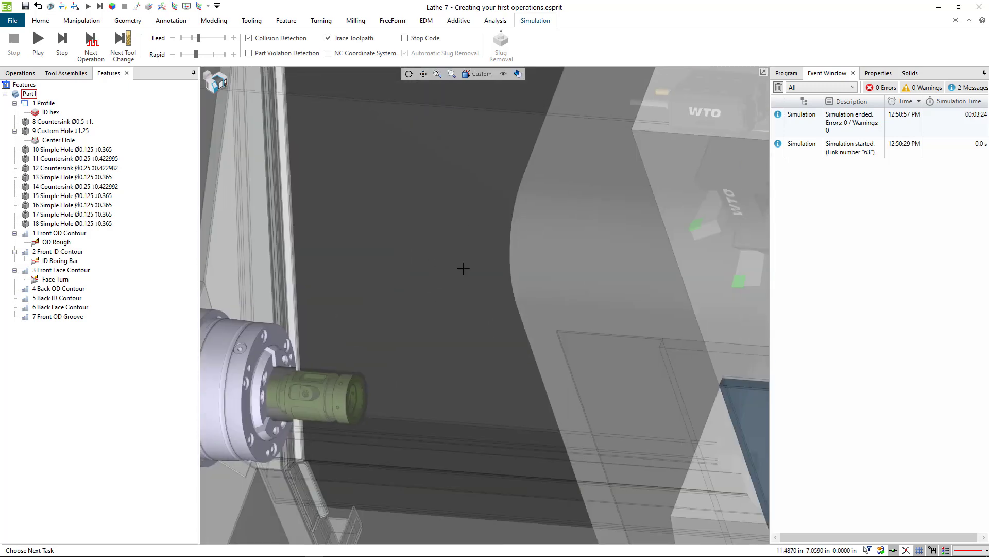
{"action": "scroll", "coordinate": [532, 265], "scroll_direction": "down", "scroll_amount": 5}
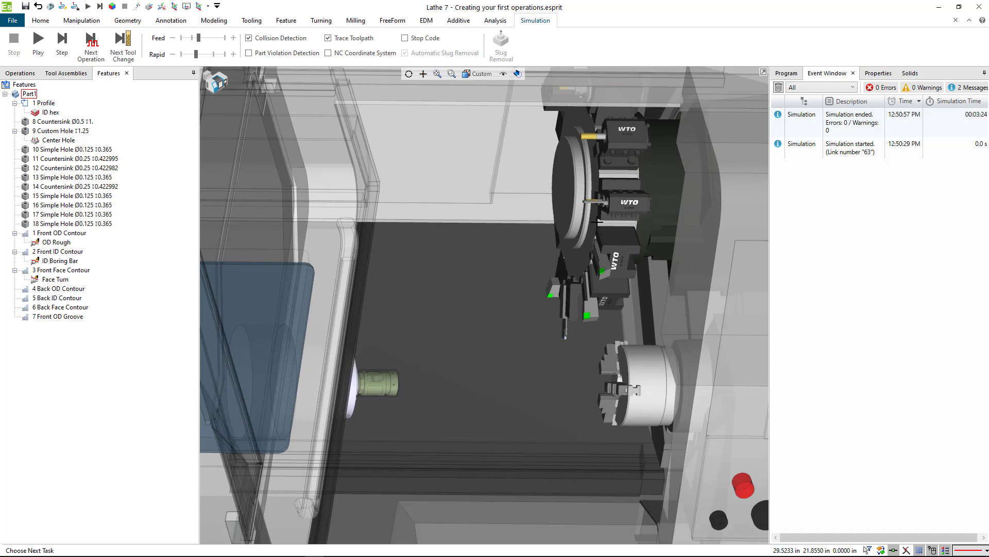
{"action": "middle_click_drag", "start_coordinate": [597, 222], "coordinate": [572, 224]}
{"action": "scroll", "coordinate": [392, 364], "scroll_direction": "up", "scroll_amount": 5}
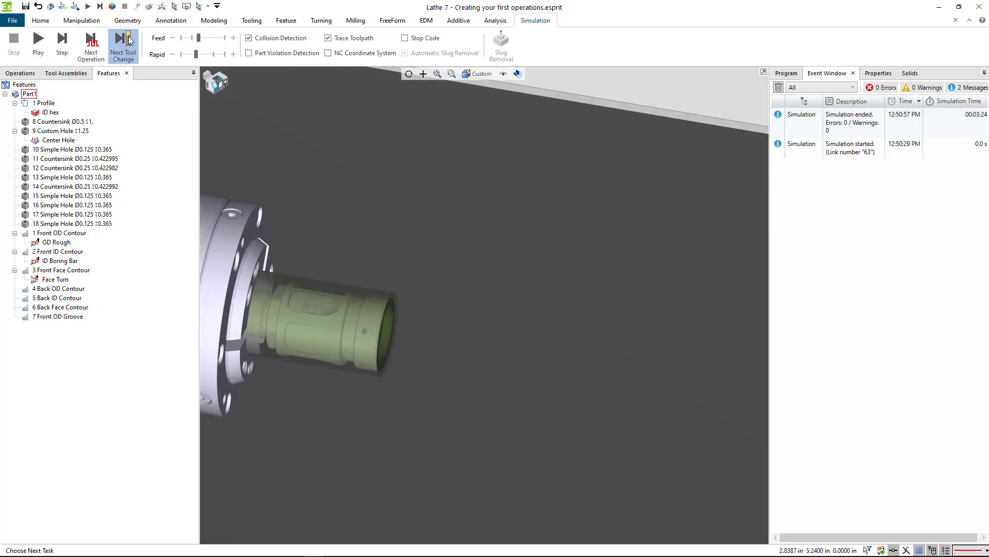
{"action": "middle_click_drag", "start_coordinate": [342, 239], "coordinate": [377, 202]}
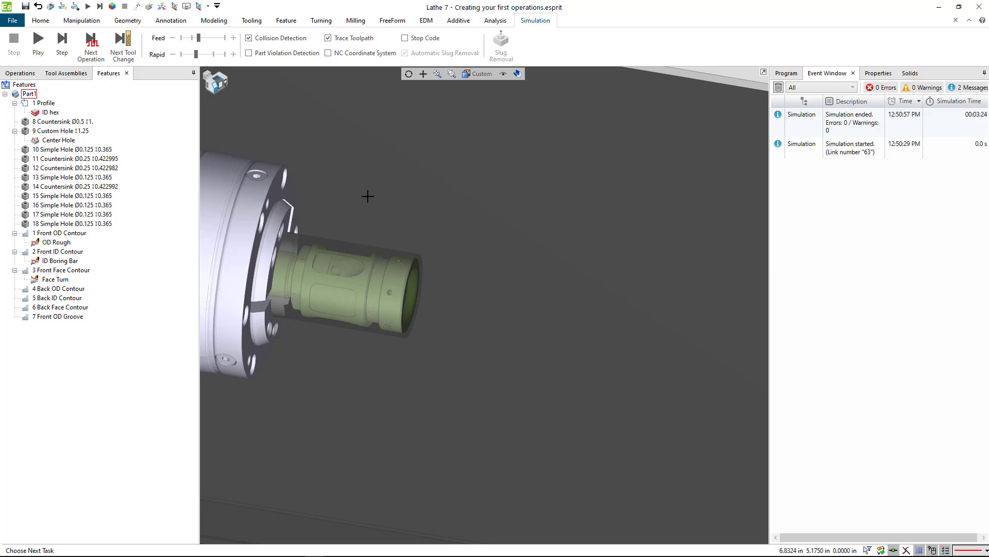
Step: Select 7 Front OD Groove and return to the wireframe CAD model to view the groove
{"action": "left_click", "coordinate": [55, 317]}
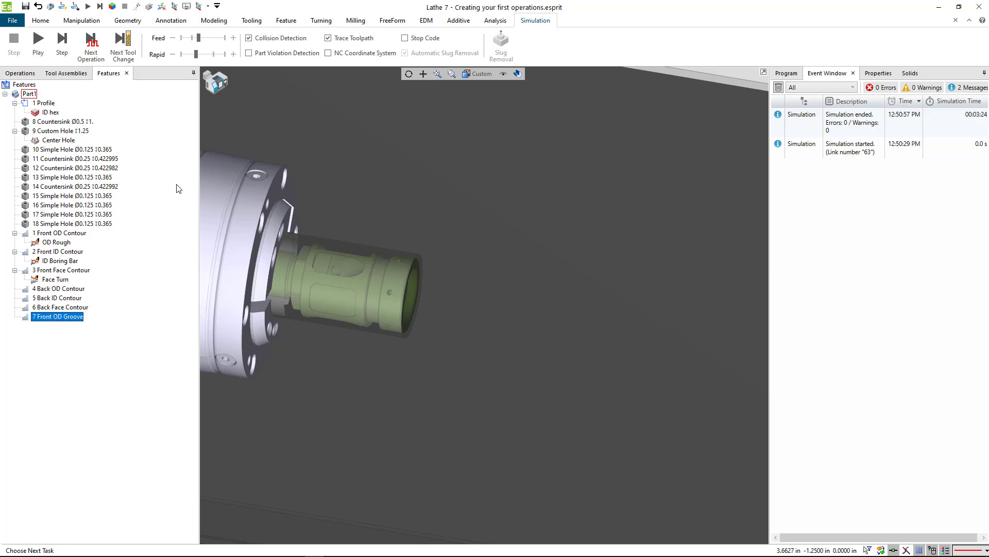
{"action": "left_click", "coordinate": [205, 73]}
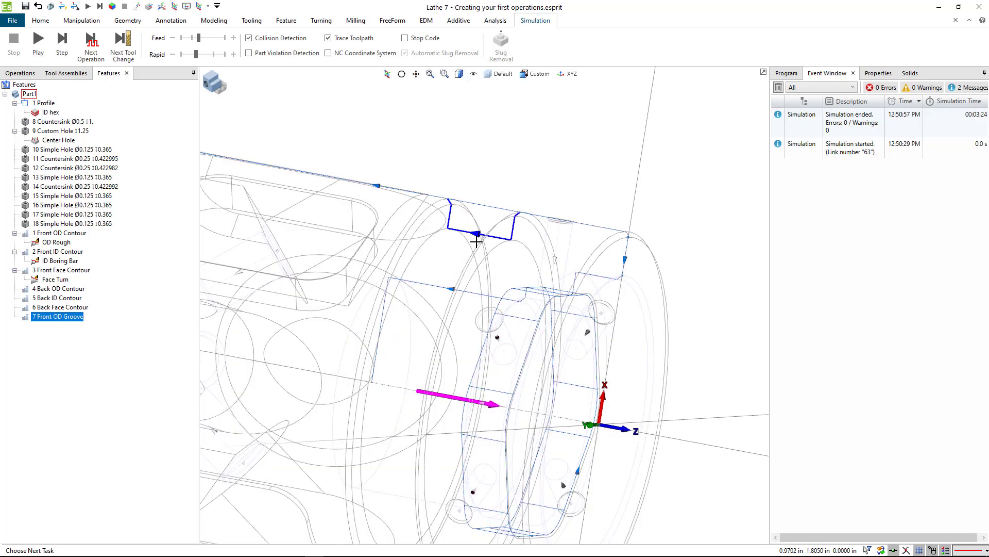
{"action": "middle_click_drag", "start_coordinate": [500, 206], "coordinate": [497, 204]}
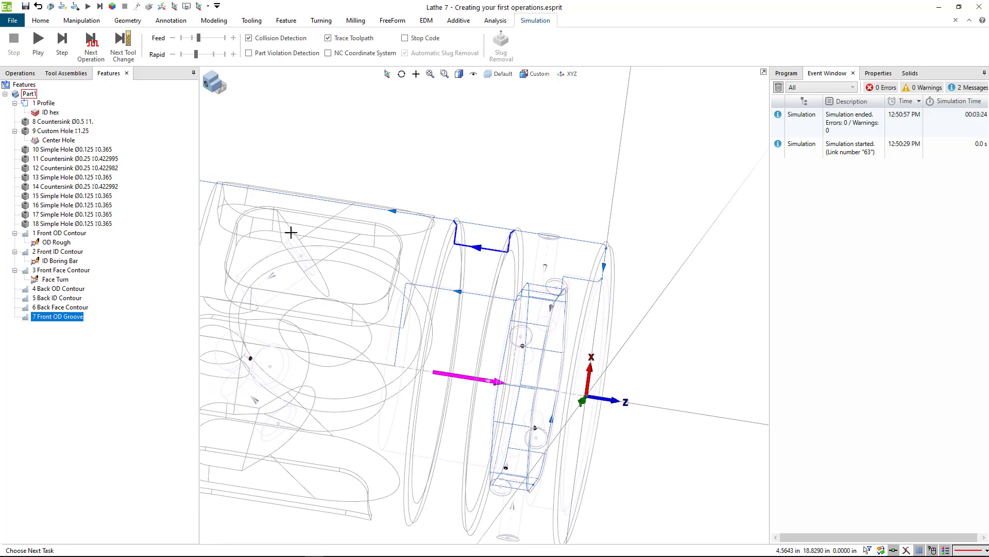
Step: Start a new grooving operation using the 3mm groove tool
{"action": "left_click", "coordinate": [320, 22]}
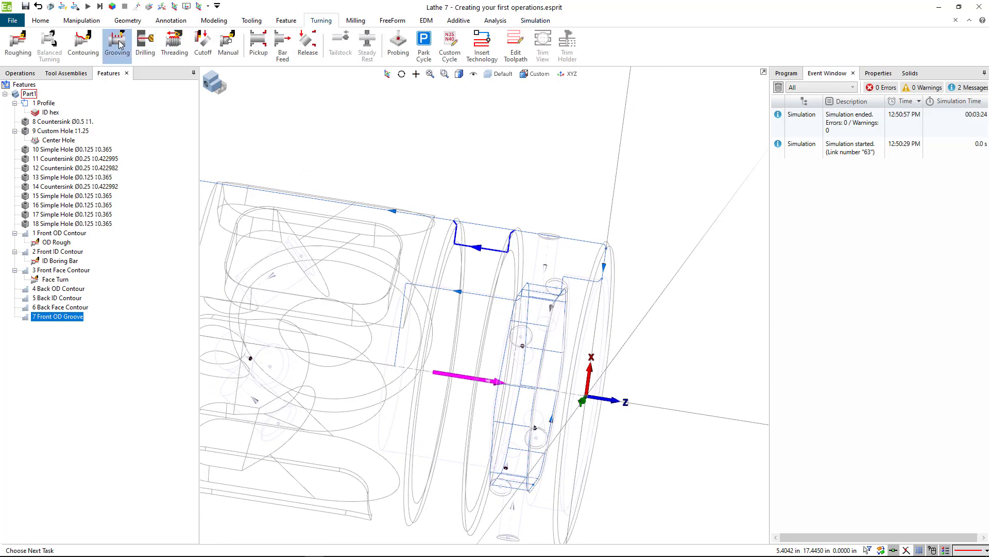
{"action": "left_click", "coordinate": [118, 45]}
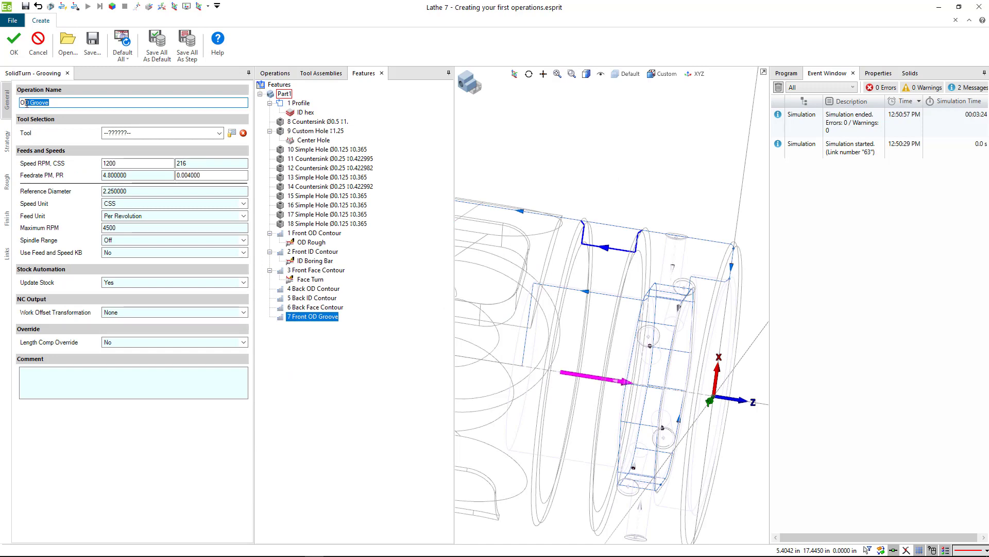
{"action": "left_click", "coordinate": [138, 133]}
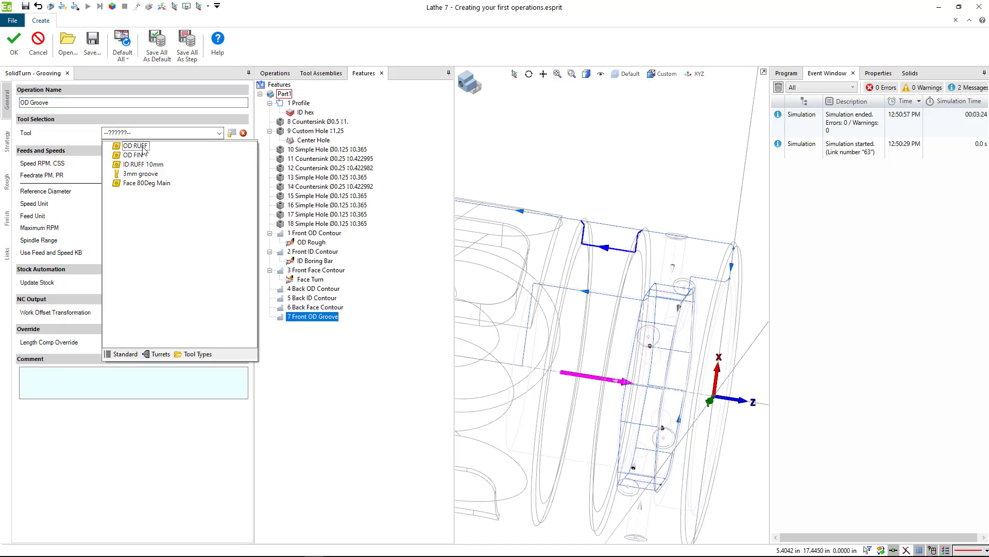
{"action": "left_click", "coordinate": [138, 175]}
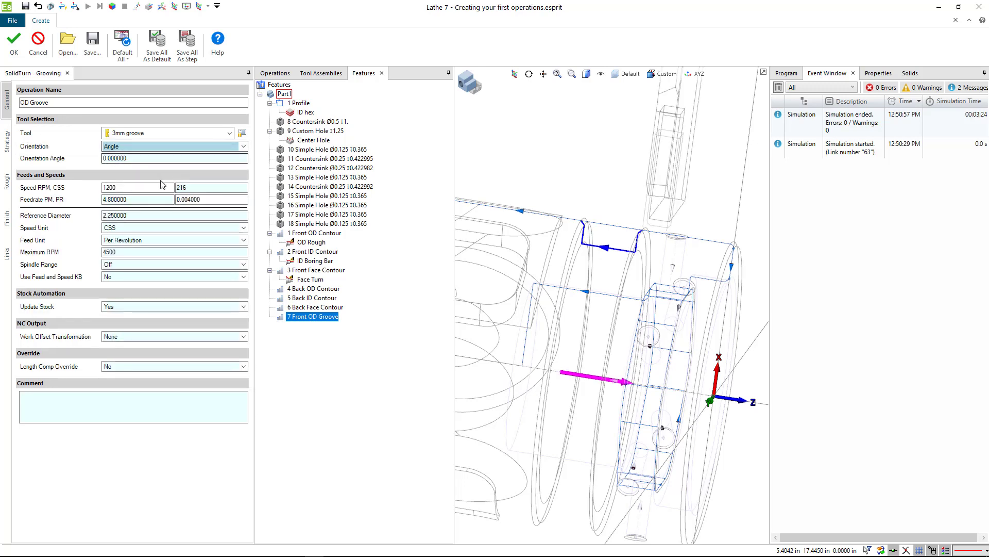
Step: Adjust the surface speed value and set the feed per revolution to 0.002
{"action": "double_click", "coordinate": [191, 187]}
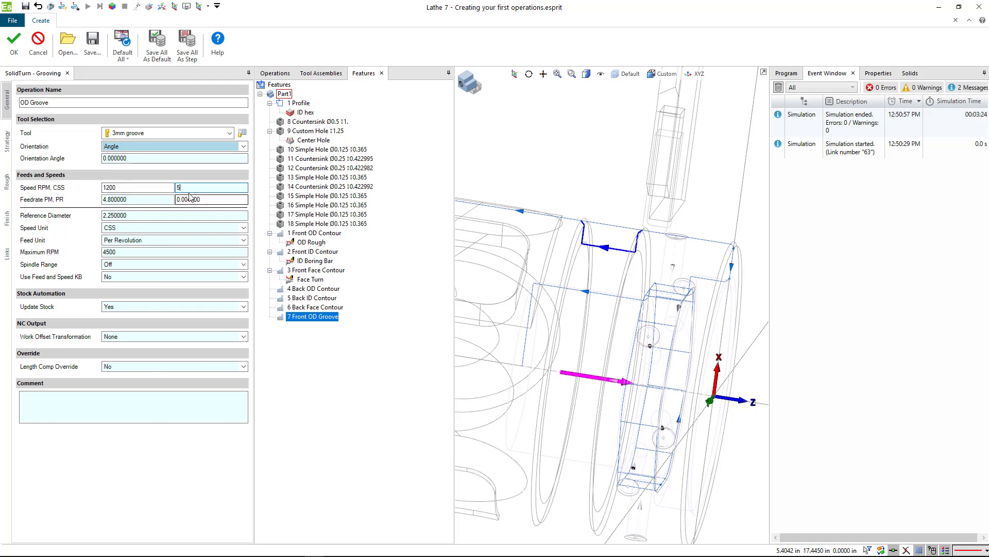
{"action": "double_click", "coordinate": [175, 187]}
{"action": "type", "text": "300"}
{"action": "left_click_drag", "start_coordinate": [182, 199], "coordinate": [227, 199]}
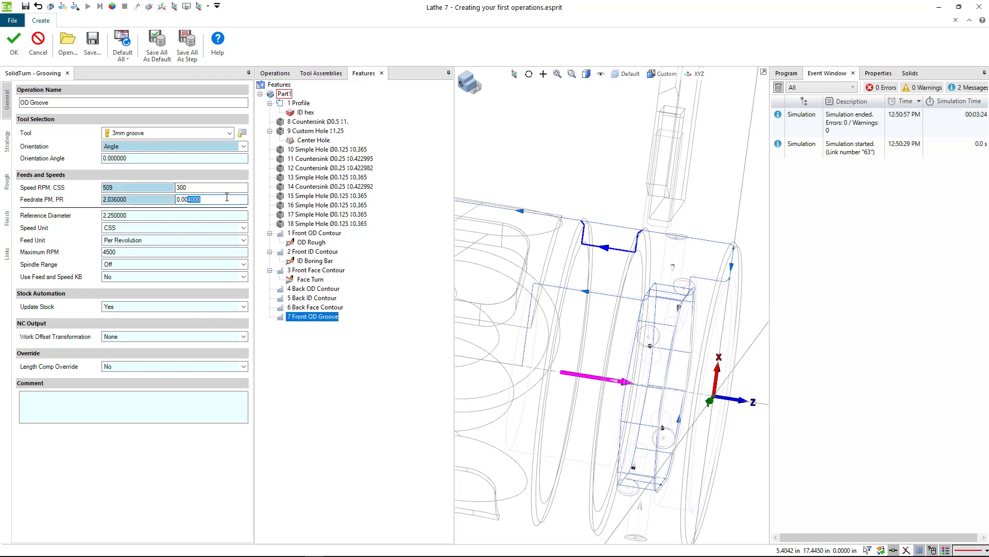
{"action": "key", "text": "Tab"}
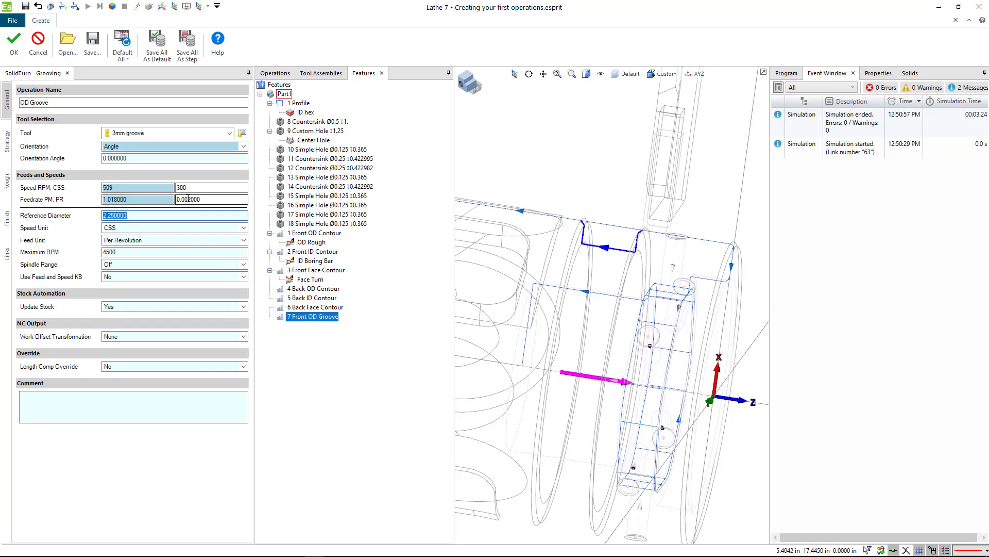
{"action": "left_click", "coordinate": [188, 199]}
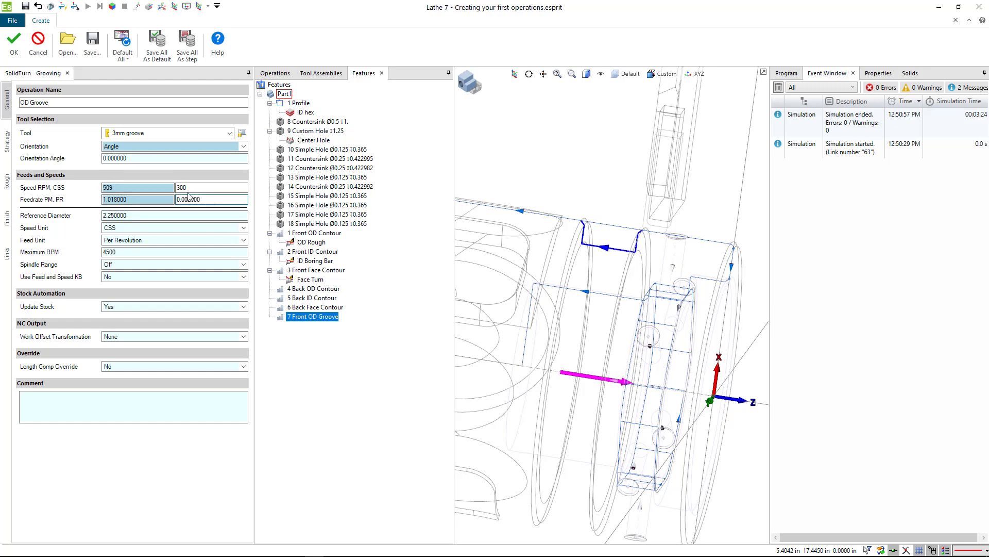
{"action": "key", "text": "shift+Tab"}
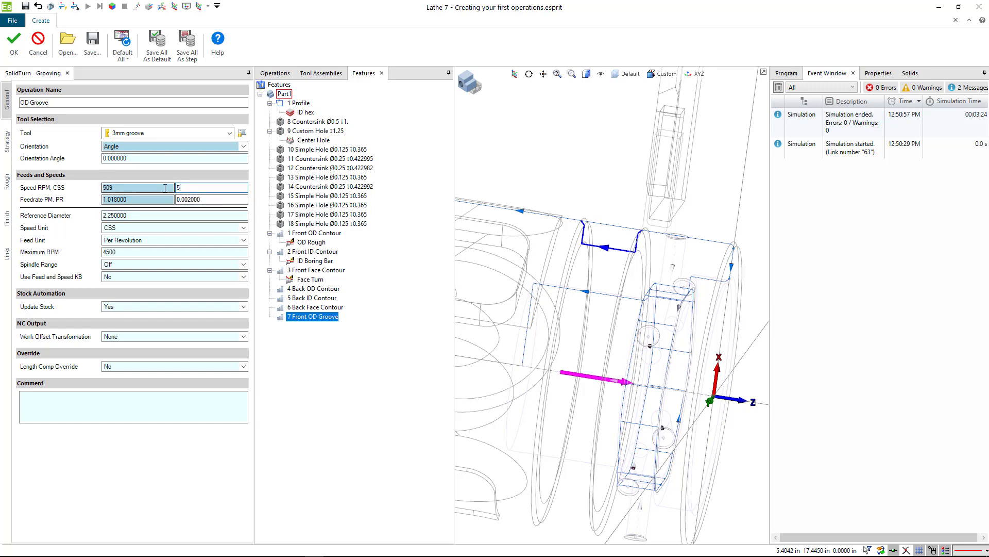
Step: Enter 500 CSS, then edit the Rough page's Z and X stock allowances
{"action": "type", "text": "500"}
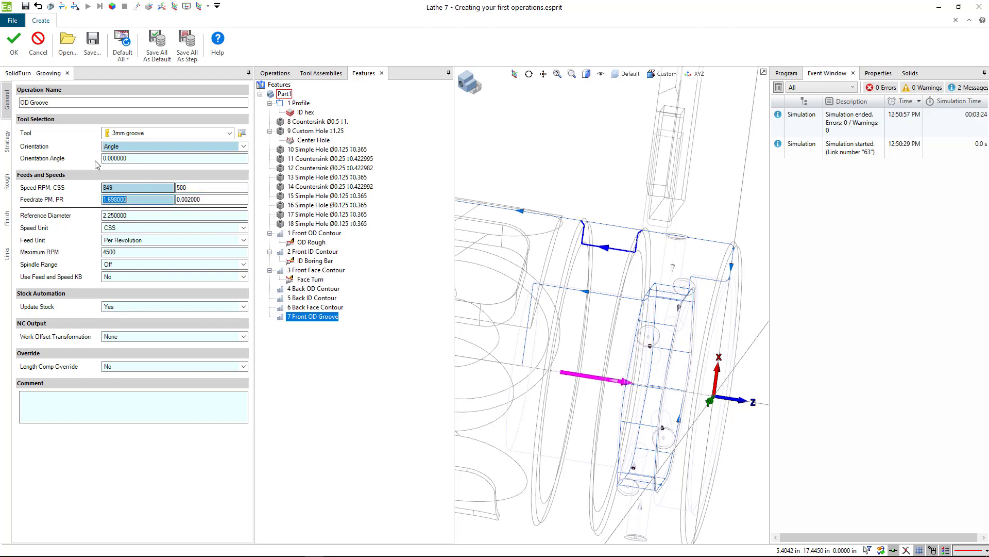
{"action": "left_click", "coordinate": [7, 140]}
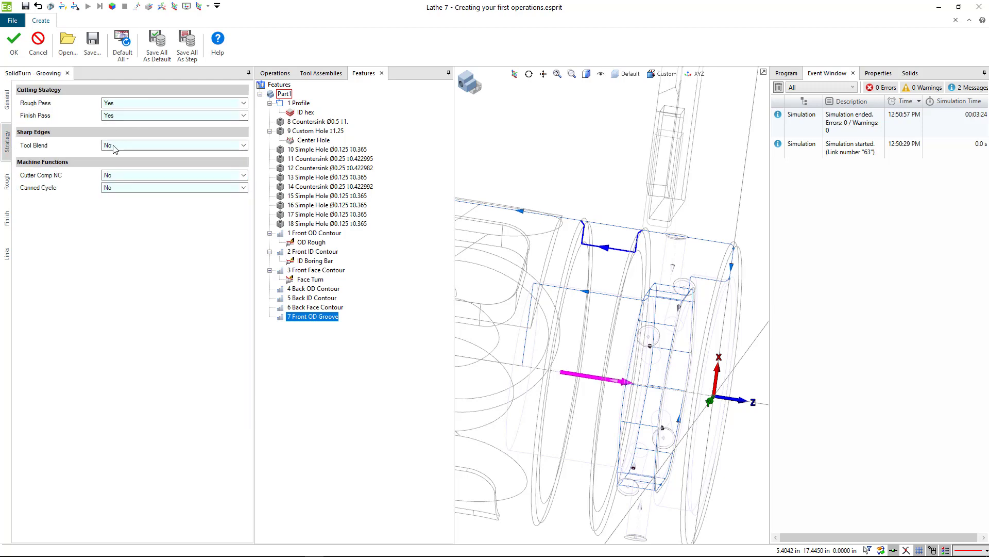
{"action": "left_click", "coordinate": [7, 182]}
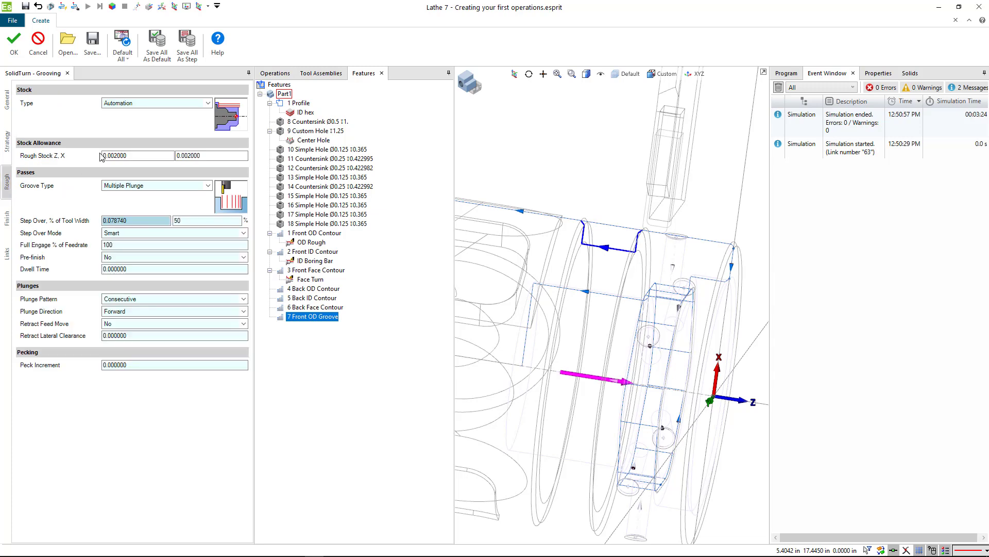
{"action": "left_click", "coordinate": [136, 155]}
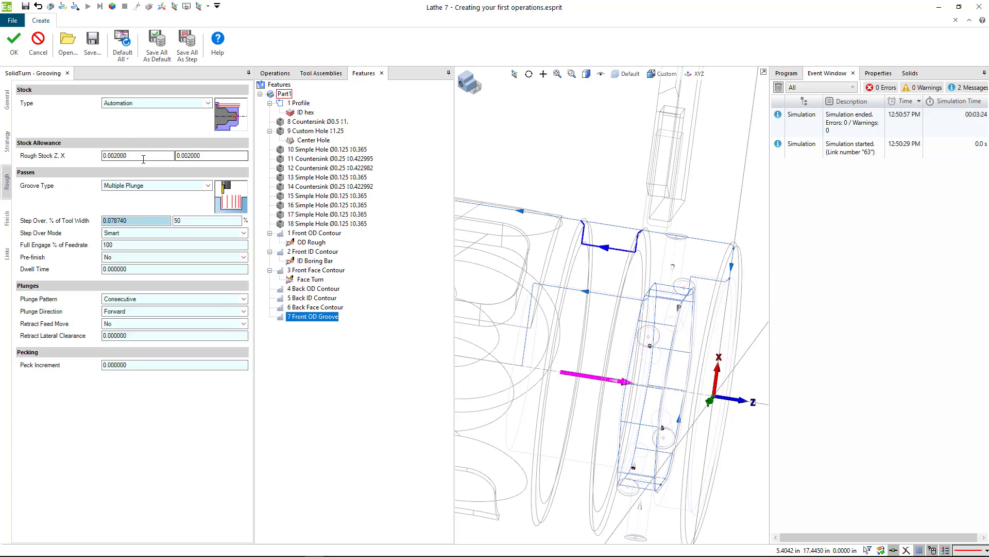
{"action": "left_click_drag", "start_coordinate": [135, 155], "coordinate": [118, 156]}
{"action": "type", "text": "55"}
{"action": "left_click_drag", "start_coordinate": [190, 155], "coordinate": [218, 155]}
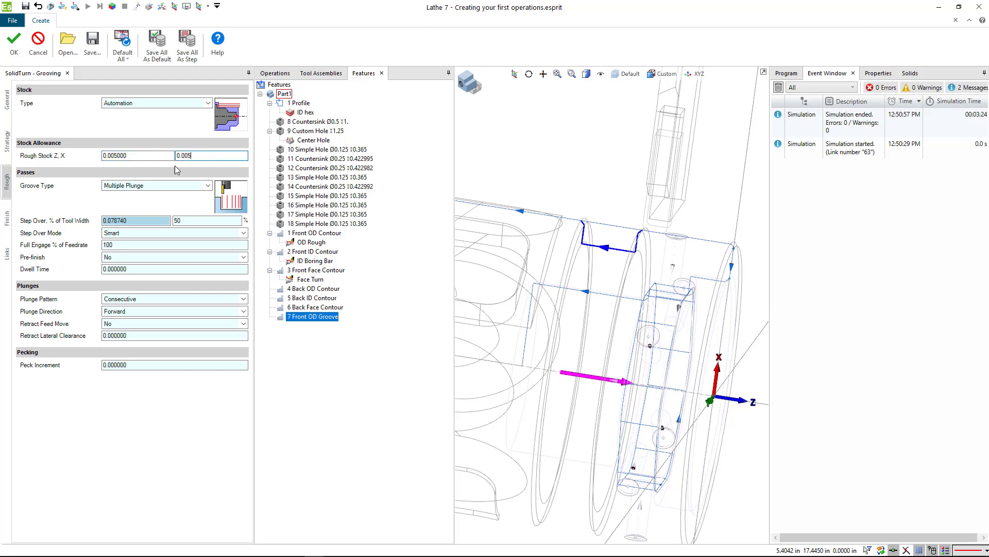
Step: Keep the Multiple Plunge groove type and Consecutive plunge pattern, then review the Finish settings
{"action": "left_click", "coordinate": [150, 185]}
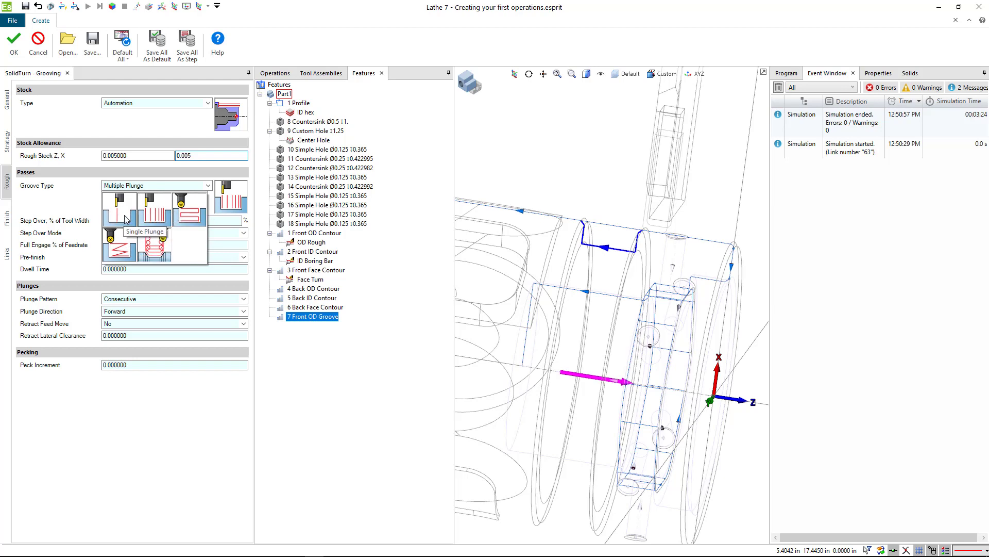
{"action": "left_click", "coordinate": [92, 209]}
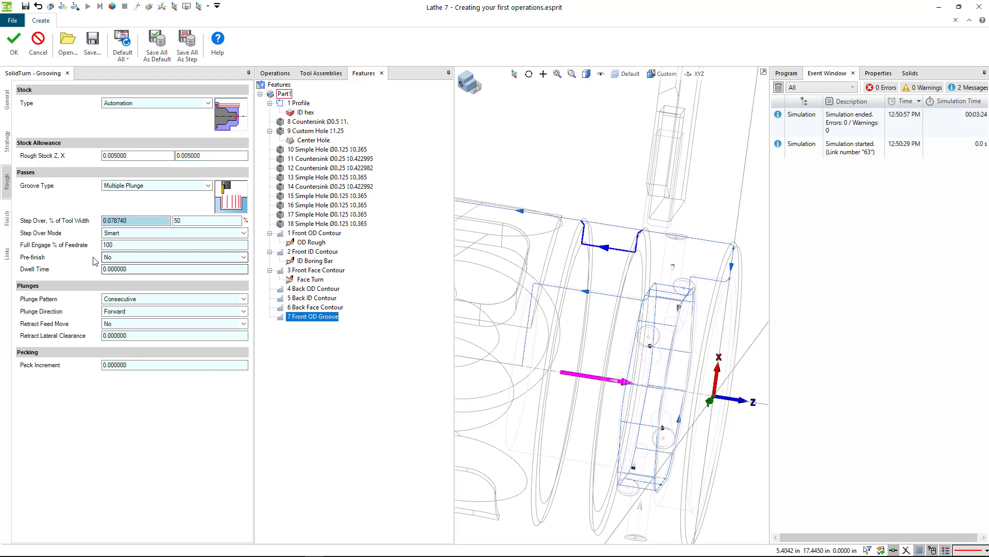
{"action": "left_click", "coordinate": [129, 300]}
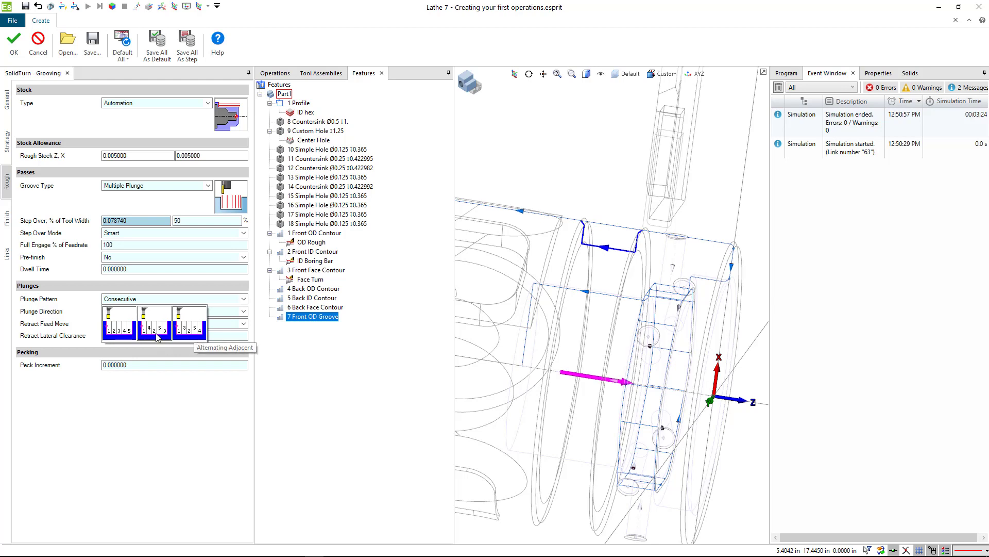
{"action": "left_click", "coordinate": [125, 317]}
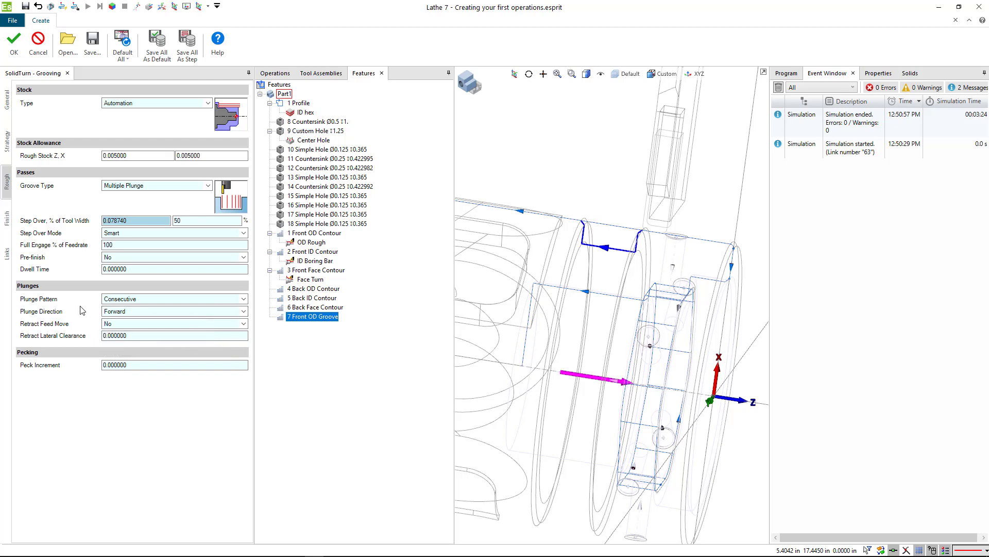
{"action": "left_click", "coordinate": [6, 218]}
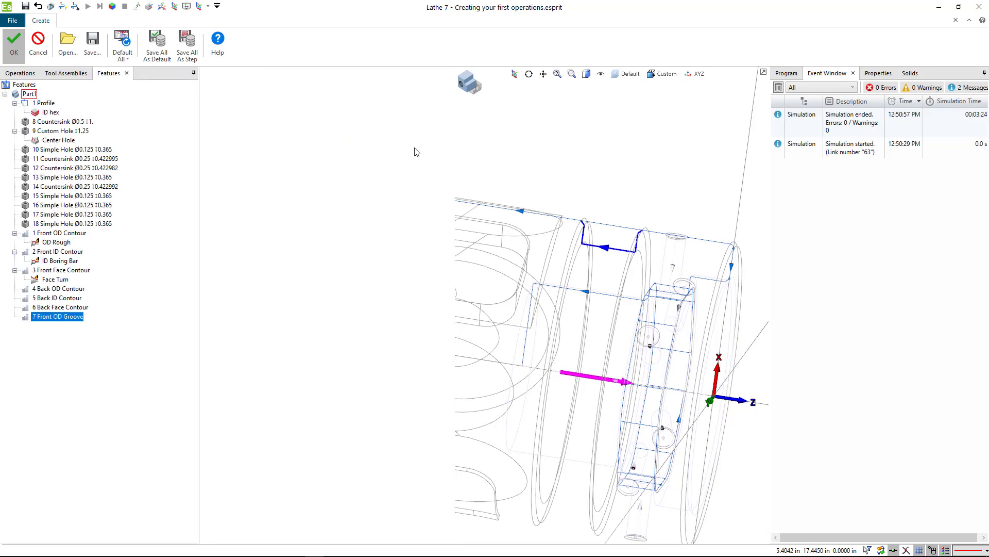
Step: Select the OD Groove operation and switch the simulation view to a solid shaded part
{"action": "left_click", "coordinate": [67, 327]}
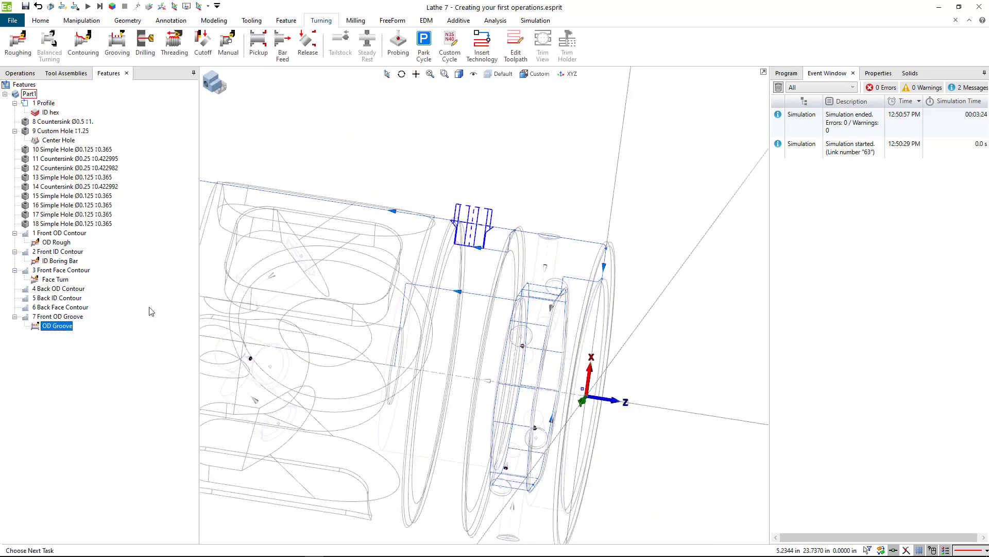
{"action": "scroll", "coordinate": [479, 244], "scroll_direction": "down", "scroll_amount": 1}
{"action": "middle_click_drag", "start_coordinate": [479, 244], "coordinate": [444, 218]}
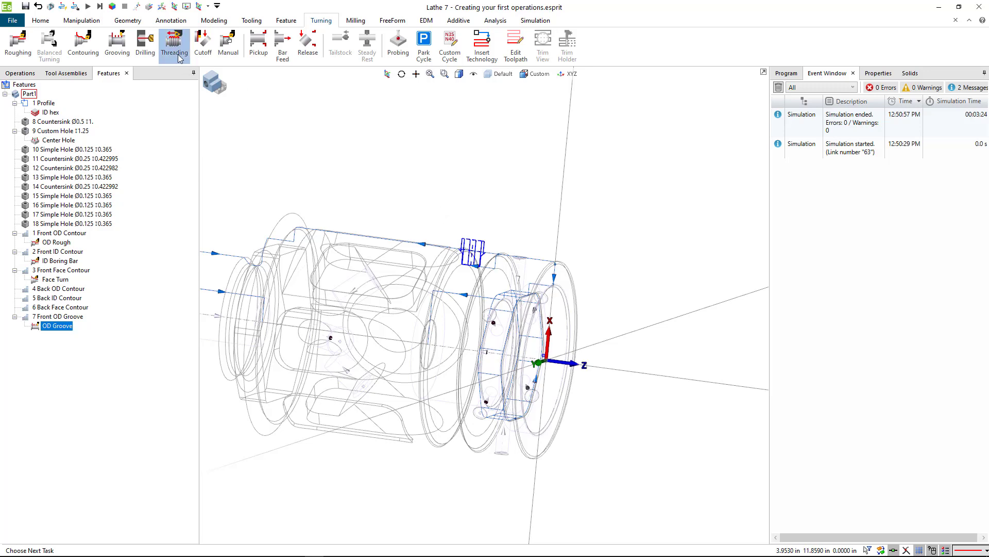
{"action": "left_click", "coordinate": [534, 20]}
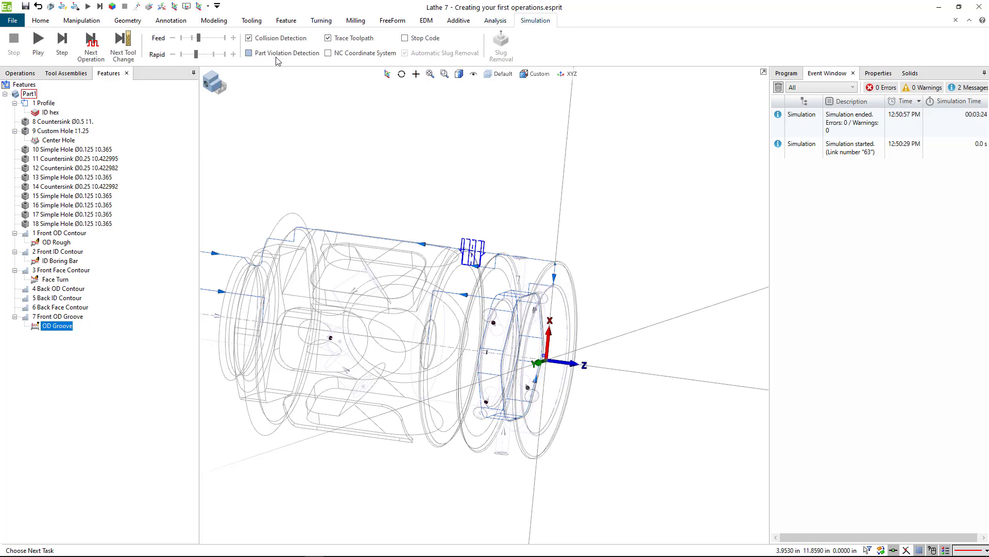
{"action": "left_click", "coordinate": [459, 74]}
{"action": "left_click", "coordinate": [459, 101]}
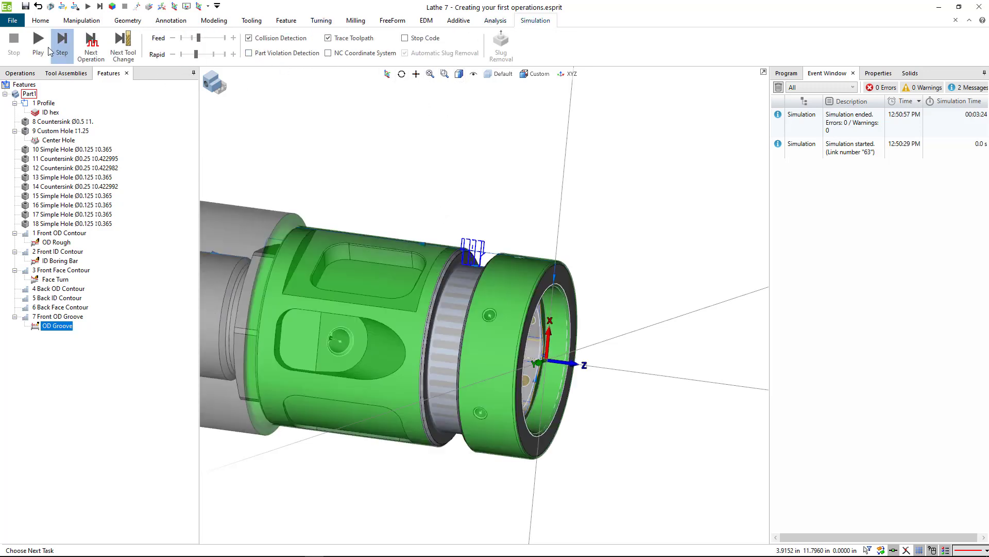
Step: Play the OD Groove simulation, zoom in on the tool-part collision, then stop it
{"action": "left_click", "coordinate": [38, 43]}
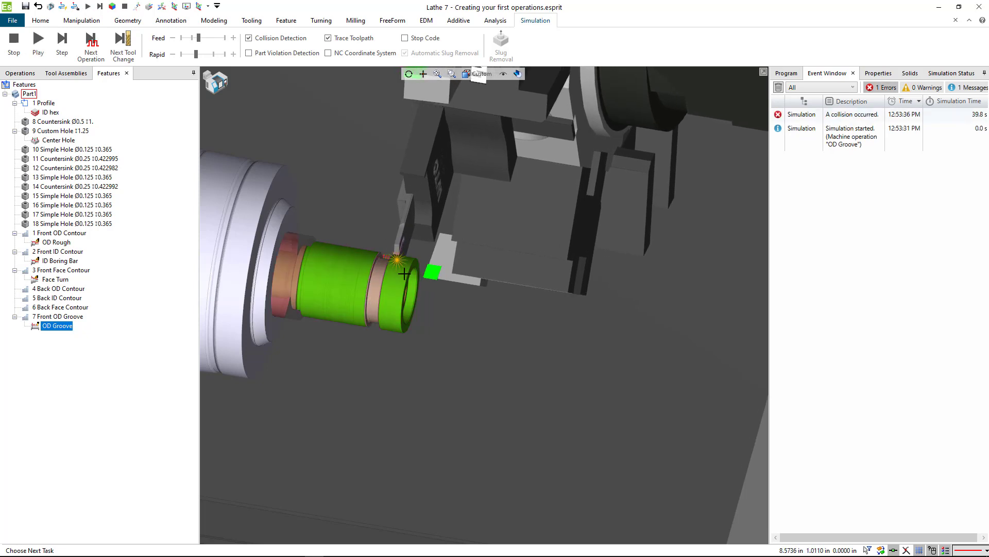
{"action": "scroll", "coordinate": [404, 273], "scroll_direction": "up", "scroll_amount": 8}
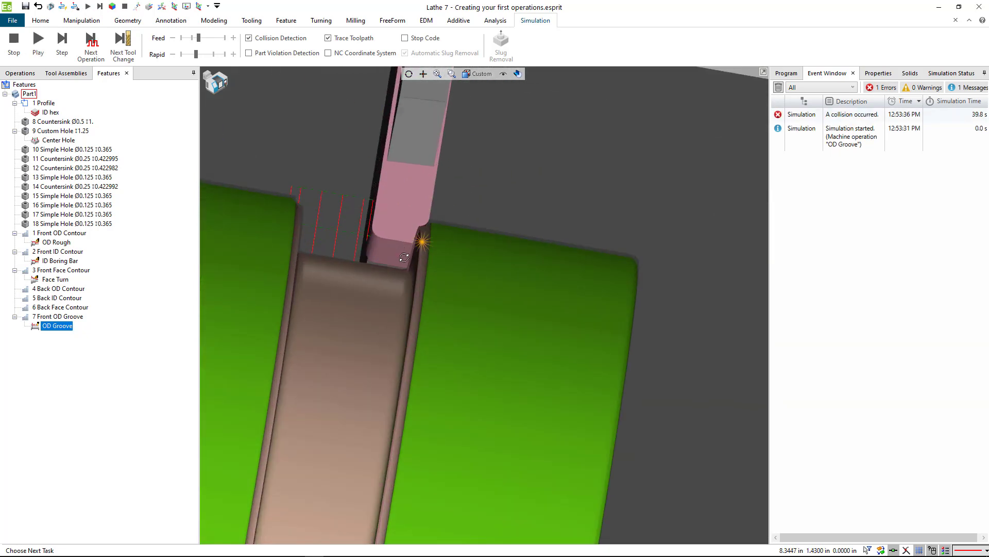
{"action": "scroll", "coordinate": [404, 257], "scroll_direction": "up", "scroll_amount": 5}
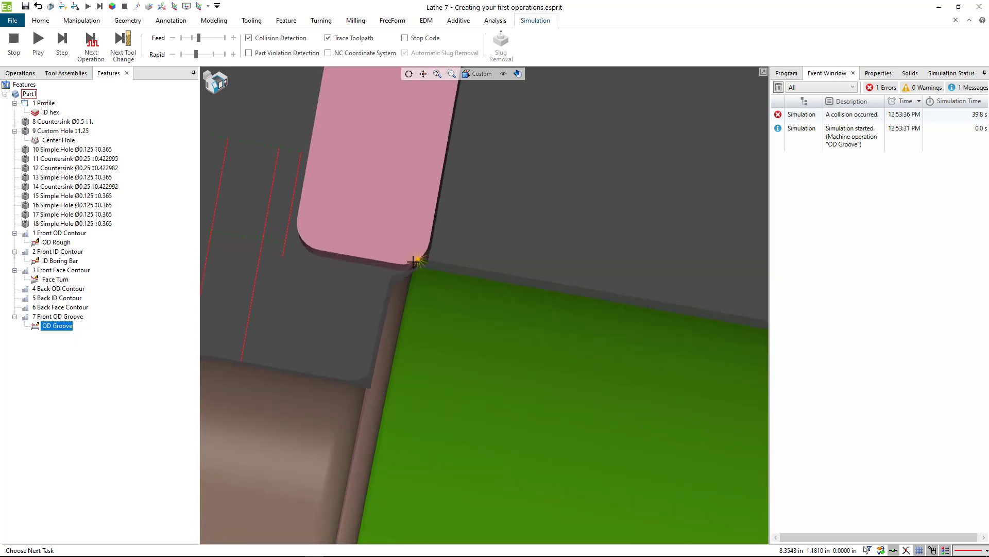
{"action": "left_click", "coordinate": [38, 43]}
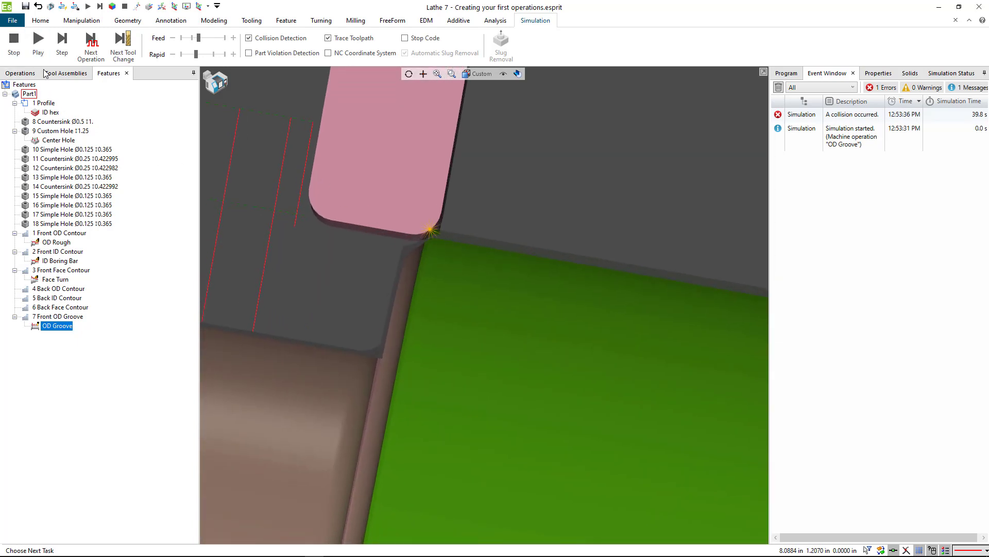
{"action": "left_click", "coordinate": [14, 44]}
Step: Open the OD Groove operation and review its strategy, rough and link settings before the Finish pass
{"action": "double_click", "coordinate": [51, 326]}
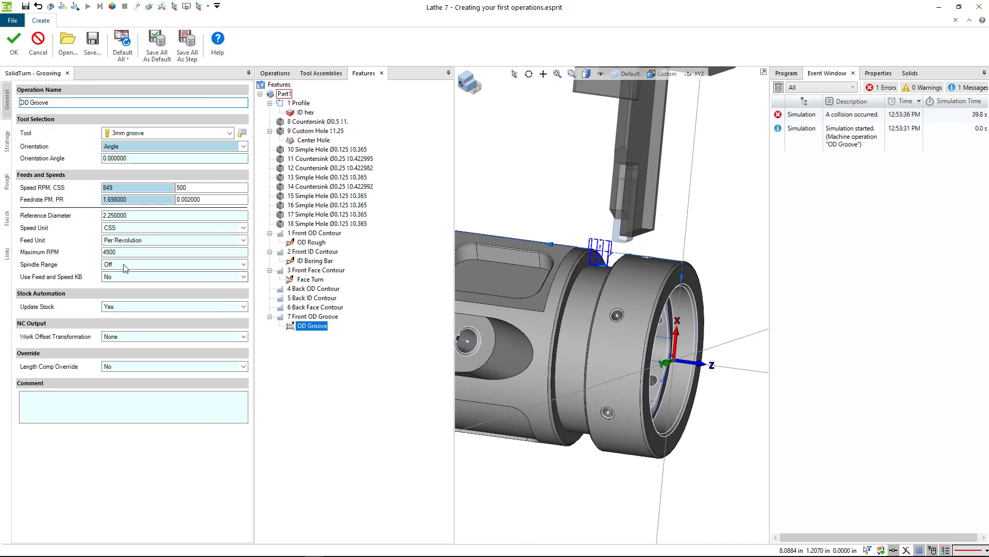
{"action": "left_click", "coordinate": [7, 152]}
{"action": "left_click", "coordinate": [8, 180]}
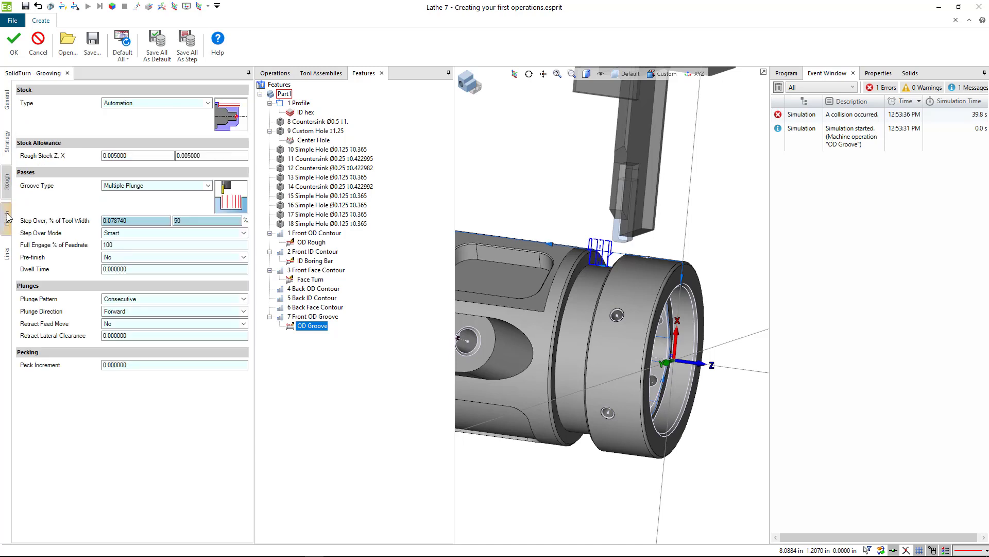
{"action": "left_click", "coordinate": [6, 253]}
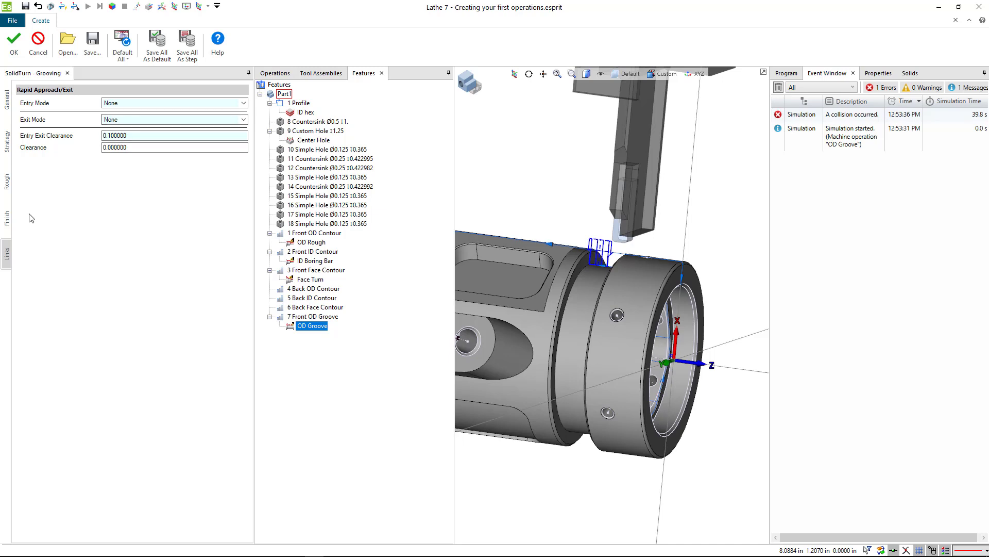
{"action": "left_click", "coordinate": [7, 217]}
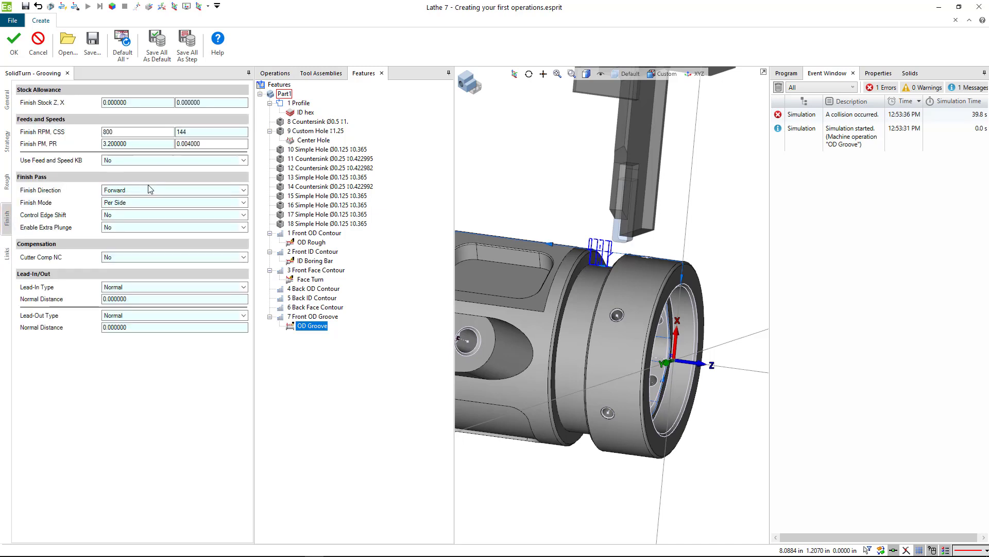
Step: Set the finish lead-in and lead-out to Tangent, each with 0.05 tangent distance
{"action": "left_click", "coordinate": [130, 287]}
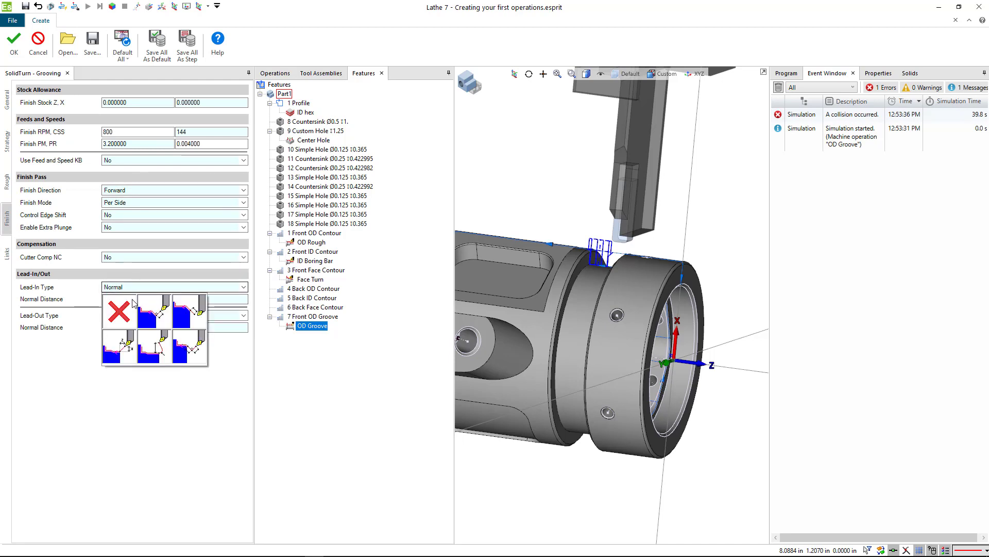
{"action": "left_click", "coordinate": [141, 310]}
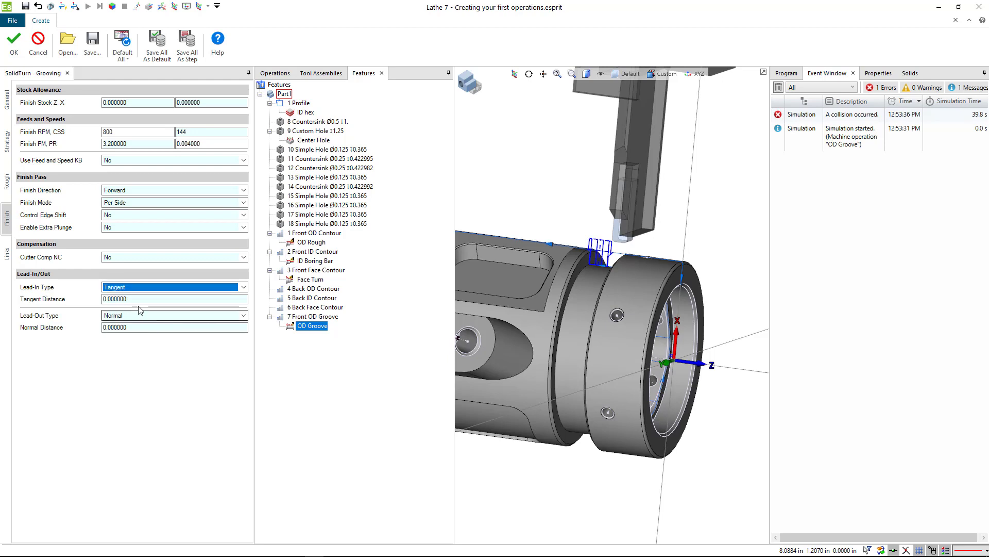
{"action": "left_click_drag", "start_coordinate": [127, 298], "coordinate": [119, 297]}
{"action": "type", "text": "5"}
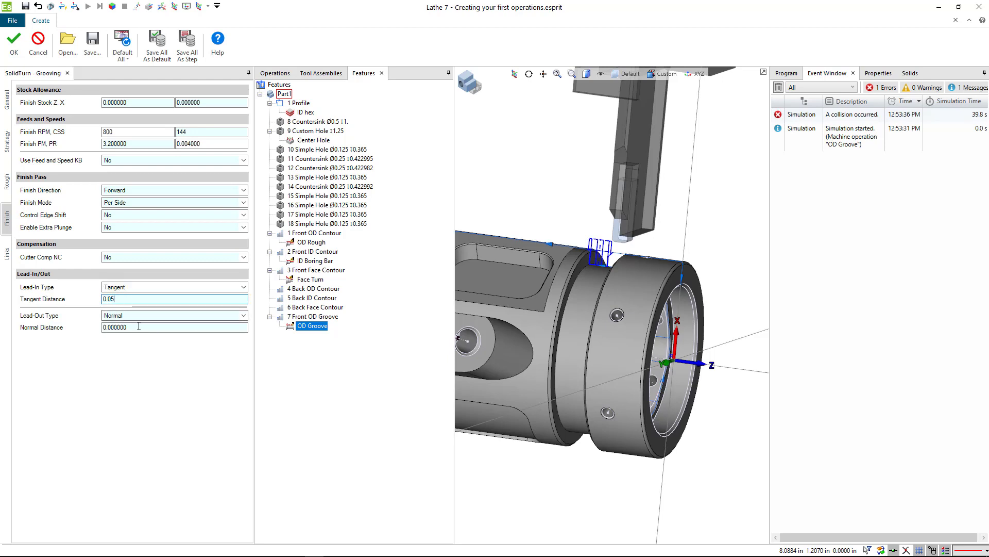
{"action": "left_click", "coordinate": [130, 315]}
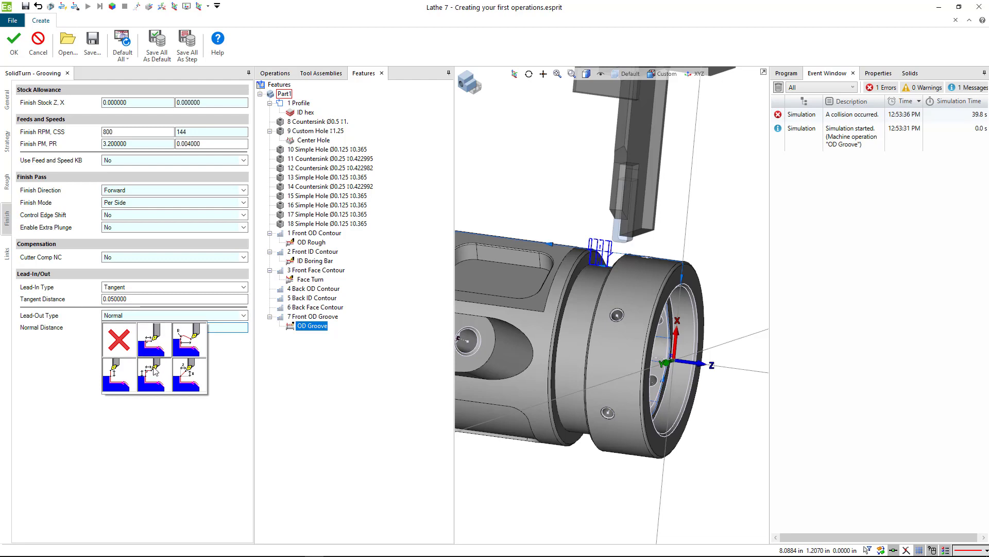
{"action": "left_click", "coordinate": [121, 376]}
{"action": "left_click_drag", "start_coordinate": [127, 328], "coordinate": [114, 328]}
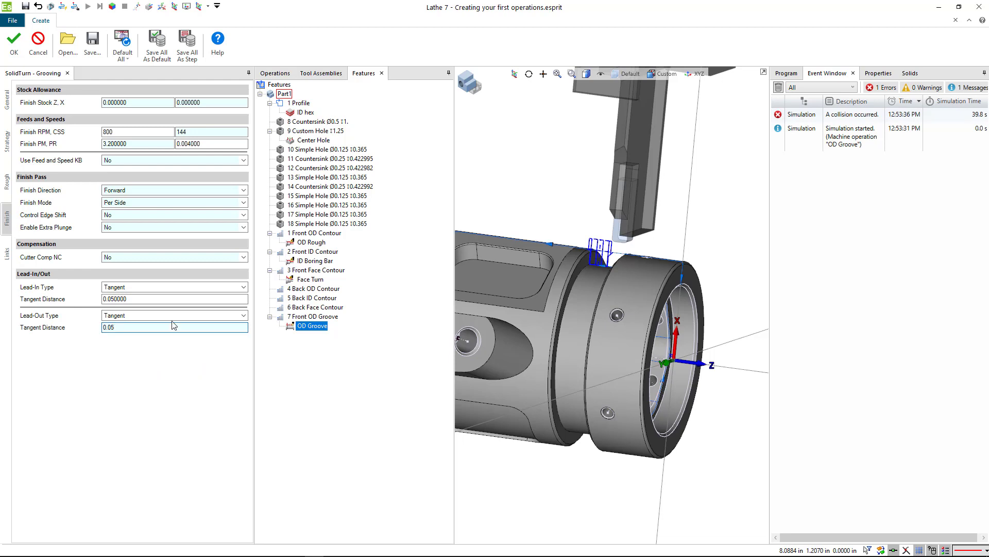
{"action": "scroll", "coordinate": [571, 248], "scroll_direction": "up", "scroll_amount": 3}
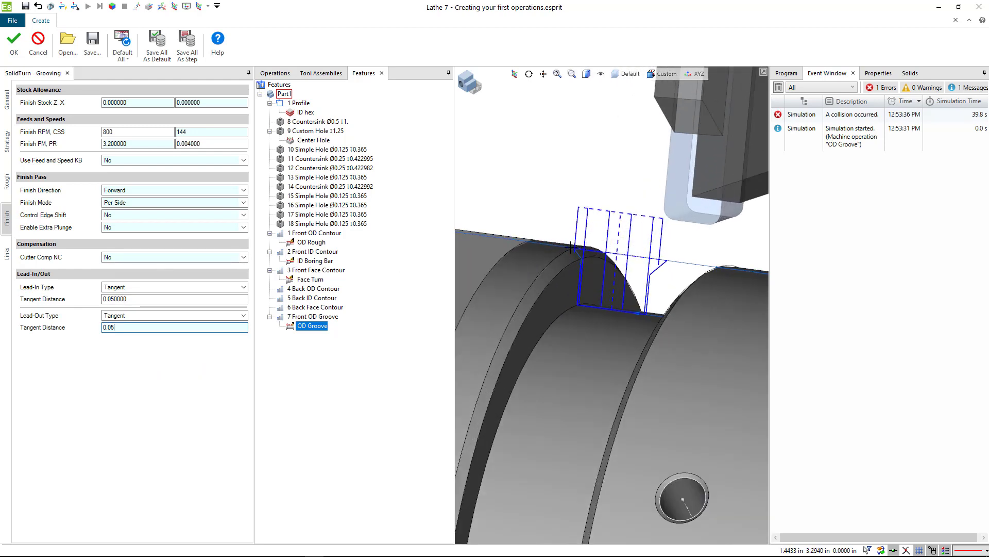
Step: Accept the edited OD Groove operation and orbit around the groove toolpath
{"action": "left_click", "coordinate": [14, 44]}
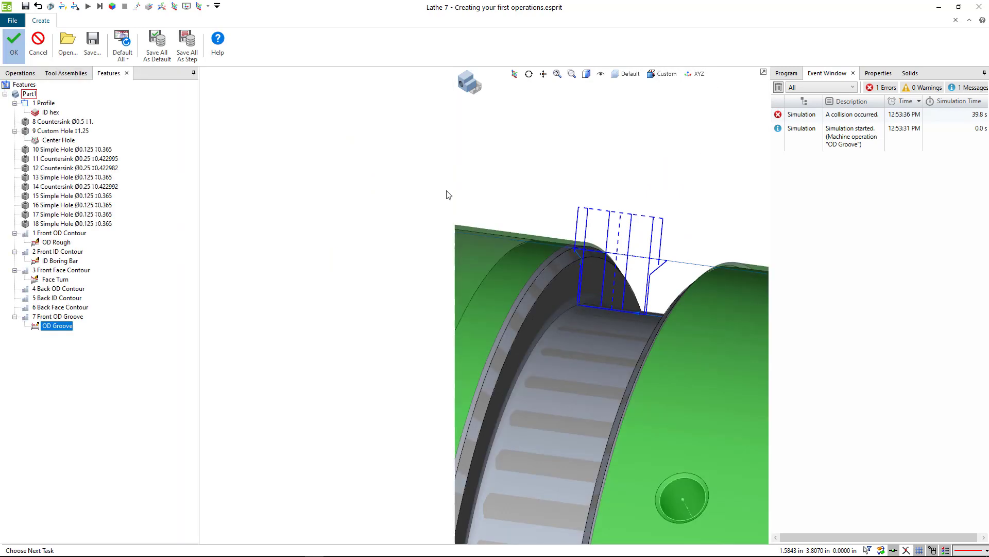
{"action": "middle_click_drag", "start_coordinate": [457, 193], "coordinate": [541, 237]}
{"action": "scroll", "coordinate": [534, 265], "scroll_direction": "up", "scroll_amount": 4}
{"action": "scroll", "coordinate": [541, 245], "scroll_direction": "down", "scroll_amount": 4}
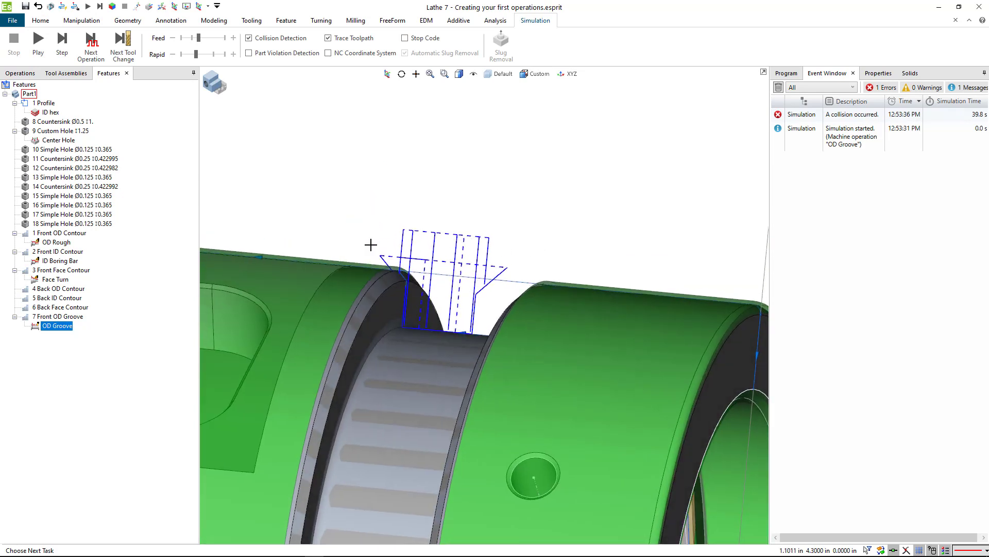
Step: Replay the OD Groove simulation and centre the view on the groove being cut
{"action": "left_click", "coordinate": [46, 49]}
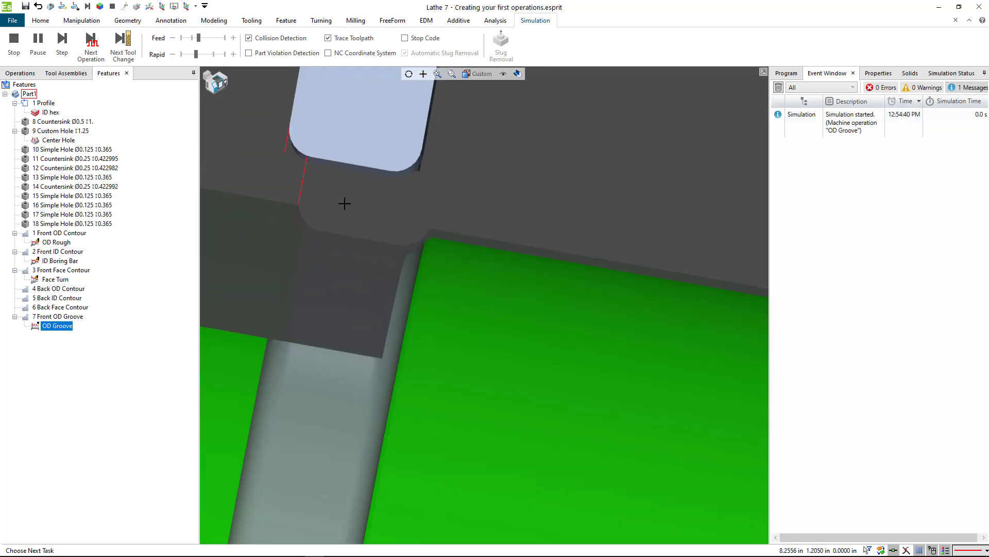
{"action": "scroll", "coordinate": [358, 219], "scroll_direction": "down", "scroll_amount": 5}
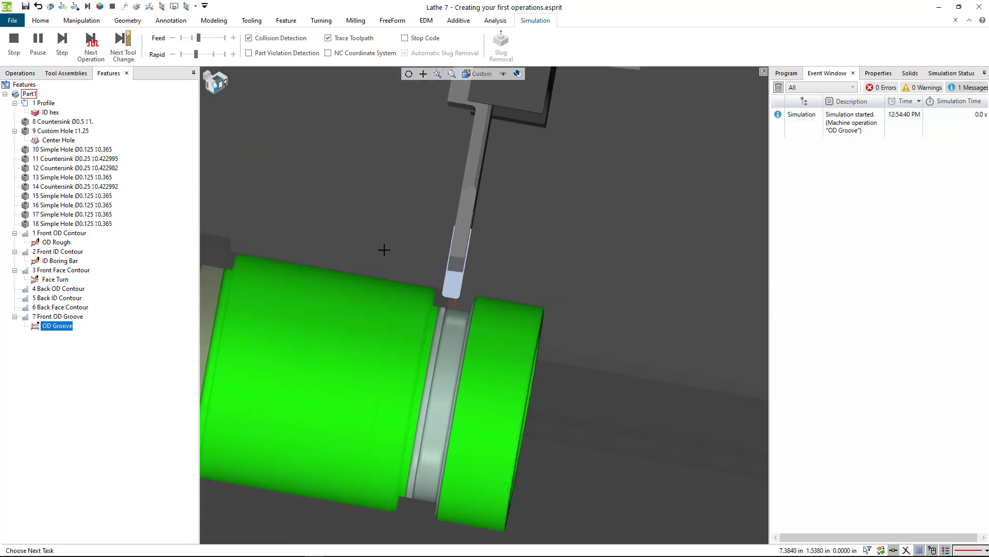
{"action": "middle_click_drag", "start_coordinate": [373, 256], "coordinate": [340, 226]}
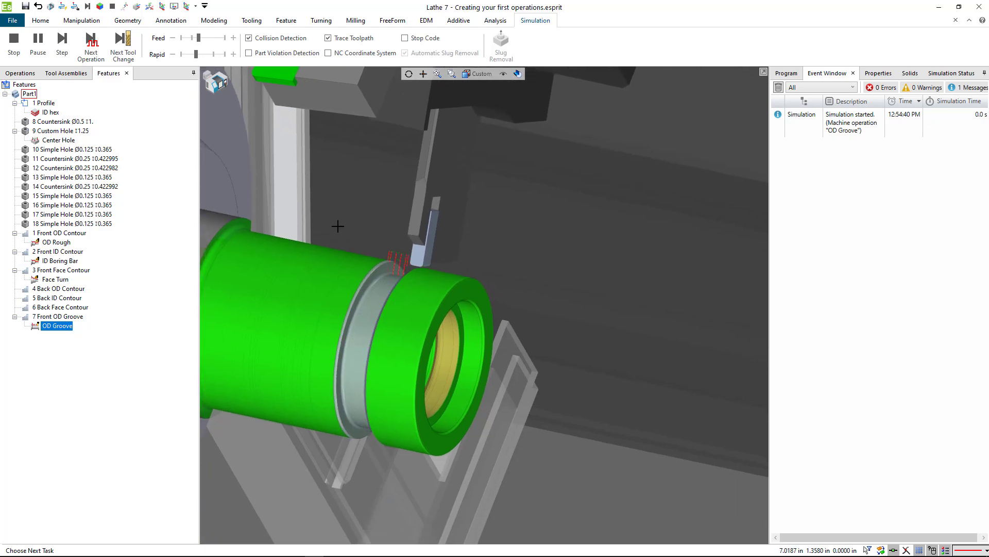